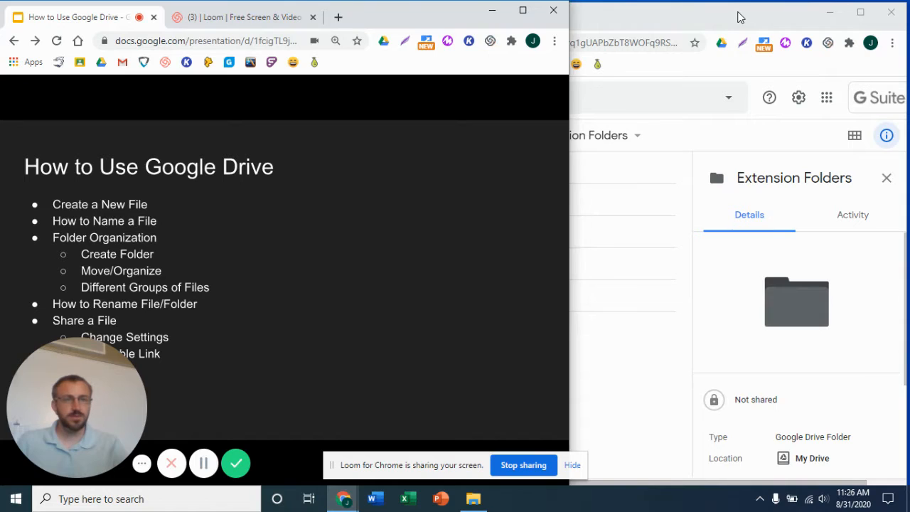
Step: Switch to the Google Drive window and go from the Extension Folders folder to My Drive
{"action": "left_click", "coordinate": [738, 17]}
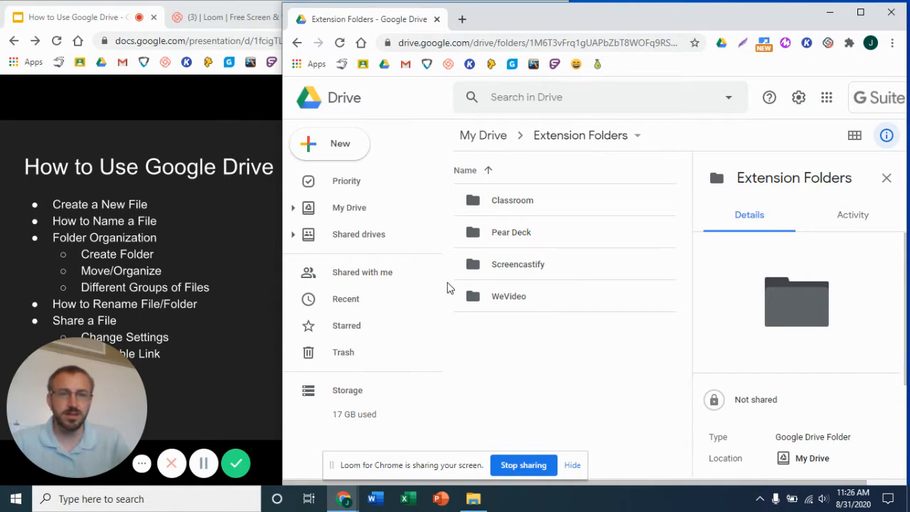
{"action": "left_click", "coordinate": [474, 136]}
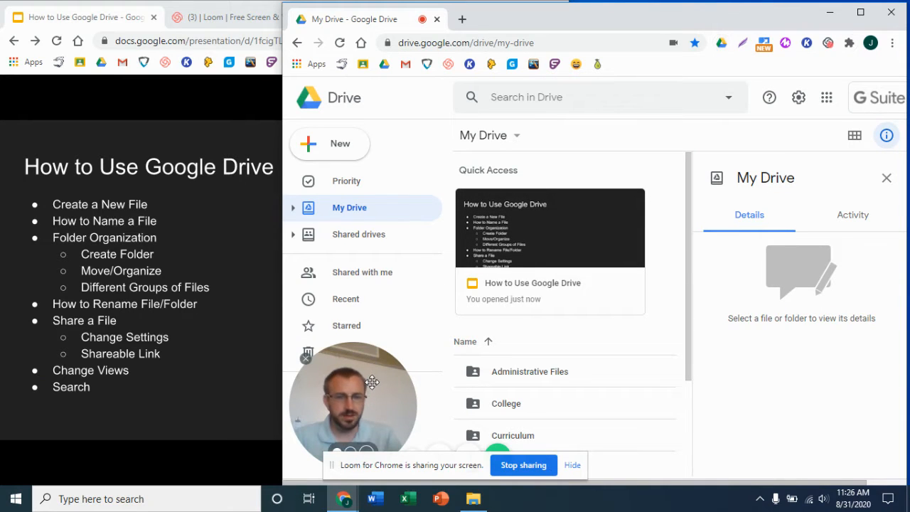
{"action": "left_click_drag", "start_coordinate": [367, 409], "coordinate": [821, 226]}
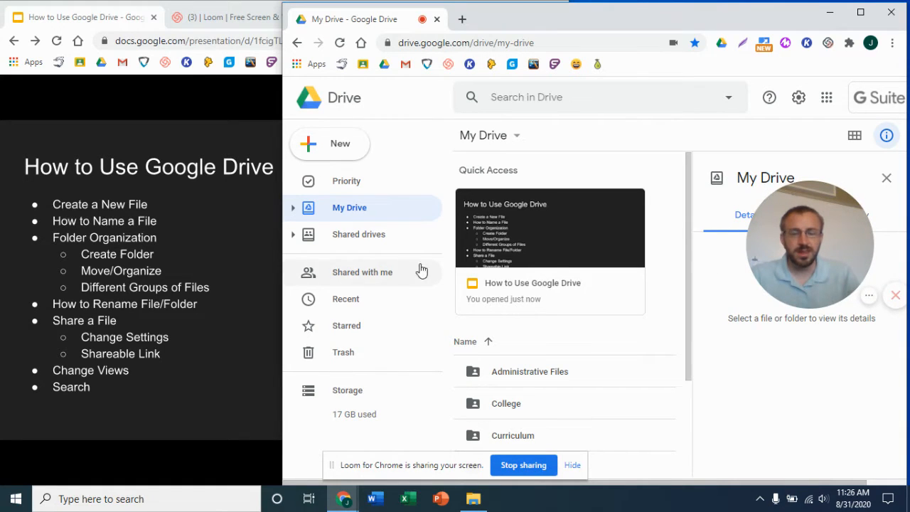
{"action": "left_click", "coordinate": [343, 146]}
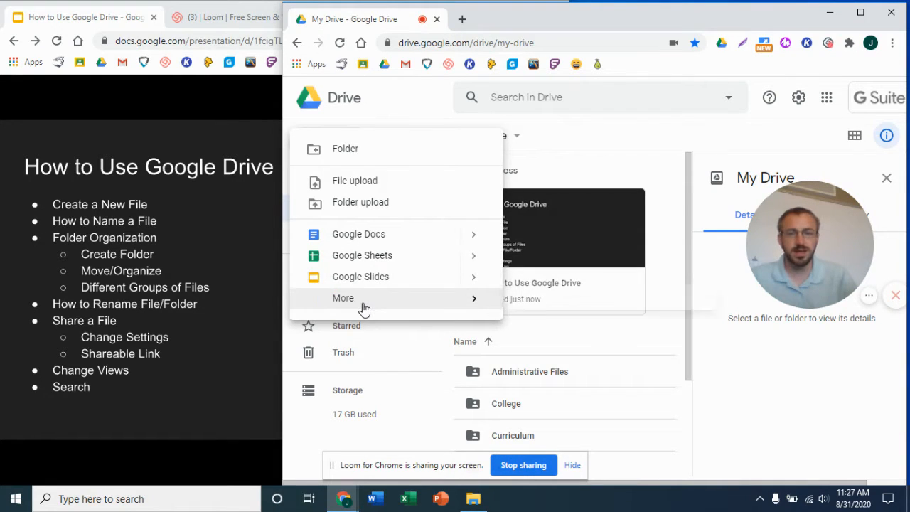
{"action": "mouse_move", "coordinate": [366, 302]}
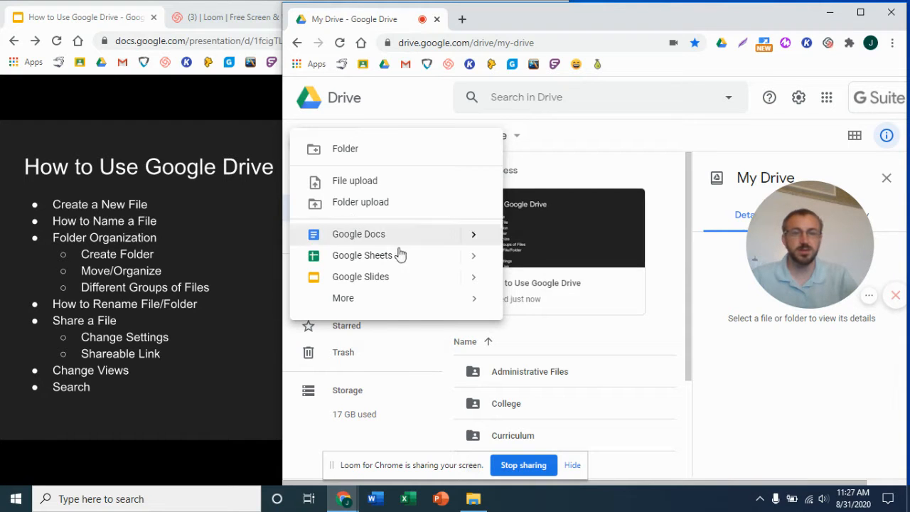
{"action": "left_click", "coordinate": [673, 302]}
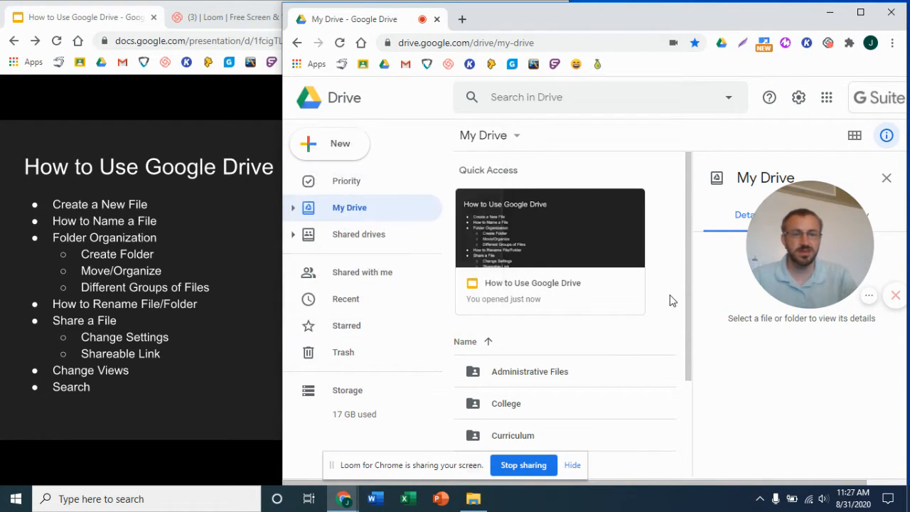
Step: Open the School folder in My Drive and look through its list of files
{"action": "scroll", "coordinate": [569, 328], "scroll_direction": "down", "scroll_amount": 3}
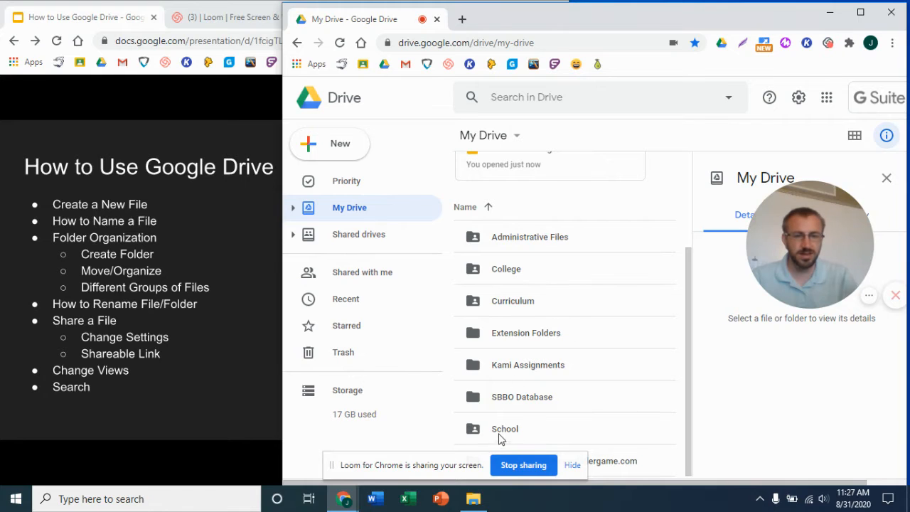
{"action": "double_click", "coordinate": [504, 430]}
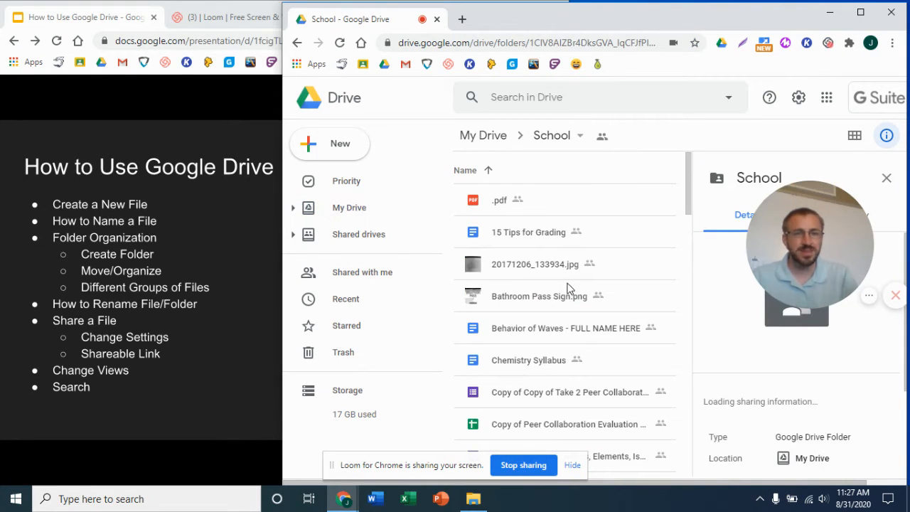
{"action": "scroll", "coordinate": [548, 285], "scroll_direction": "down", "scroll_amount": 3}
{"action": "scroll", "coordinate": [548, 284], "scroll_direction": "down", "scroll_amount": 15}
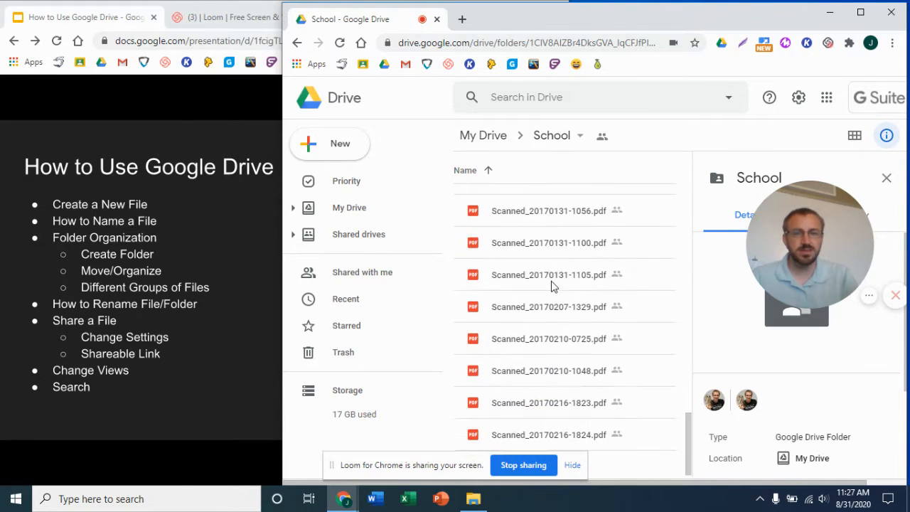
{"action": "scroll", "coordinate": [540, 320], "scroll_direction": "up", "scroll_amount": 10}
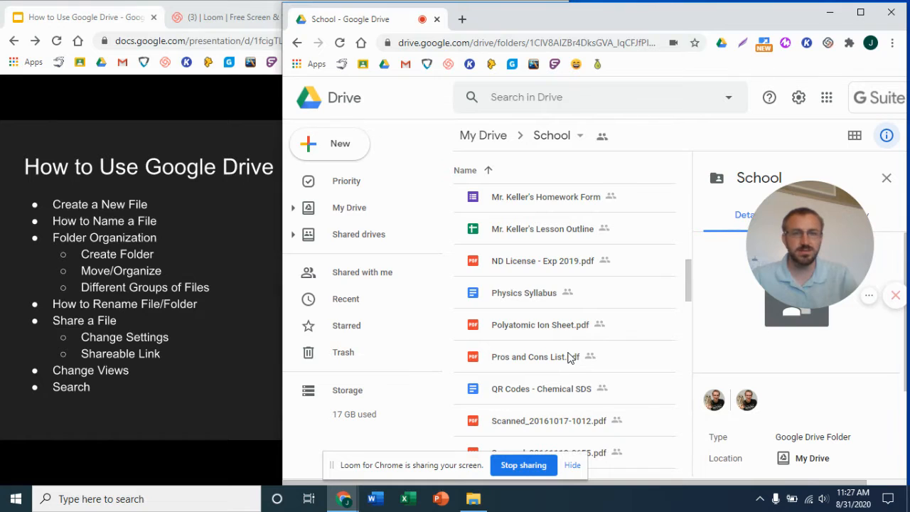
{"action": "scroll", "coordinate": [569, 356], "scroll_direction": "up", "scroll_amount": 10}
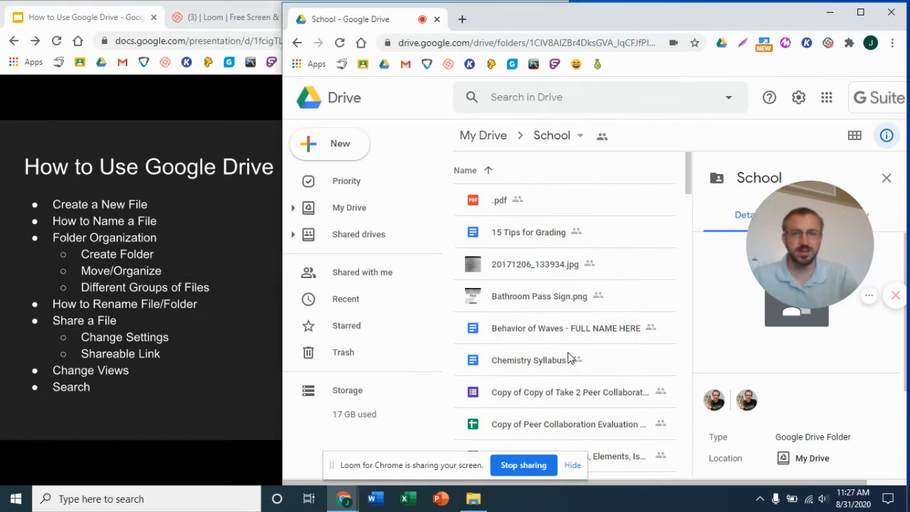
Step: Return to My Drive, create a blank Google Docs document there and close it
{"action": "left_click", "coordinate": [355, 215]}
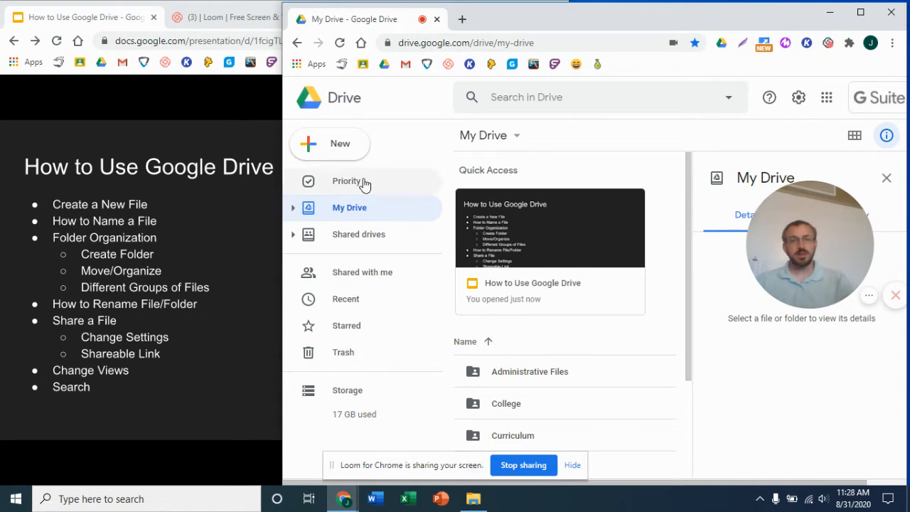
{"action": "left_click", "coordinate": [340, 149]}
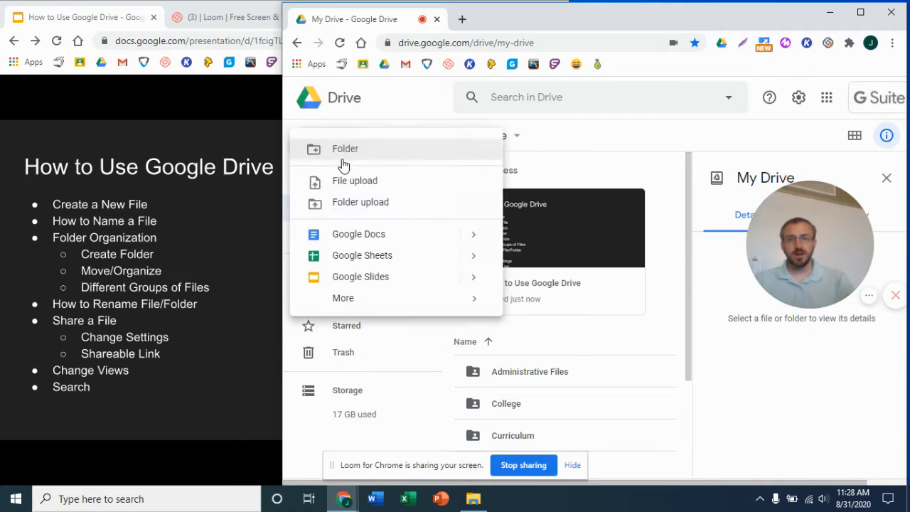
{"action": "left_click", "coordinate": [367, 238]}
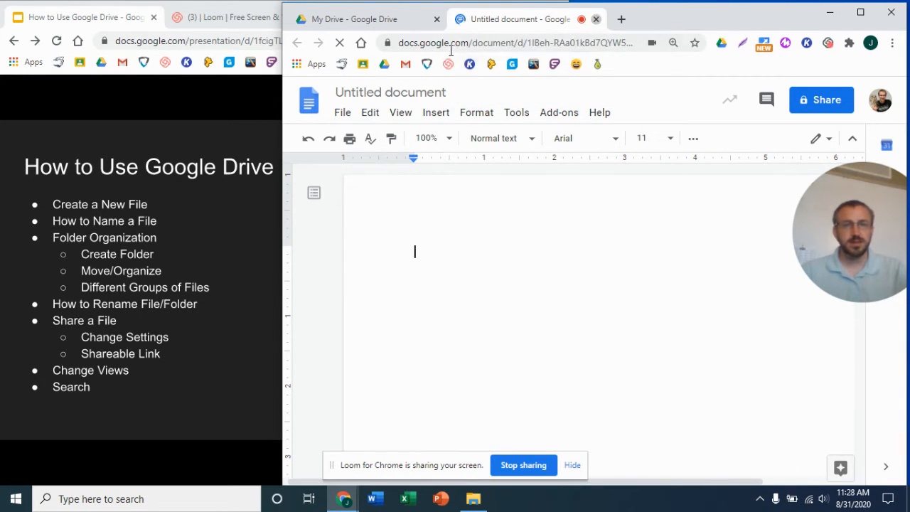
{"action": "left_click", "coordinate": [596, 20]}
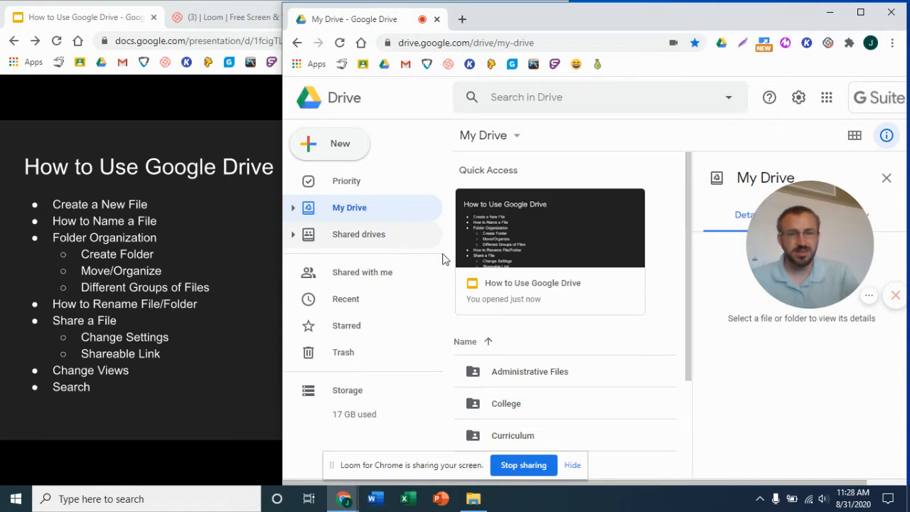
Step: Open the School folder and select Scanned_20170216-1824.pdf to preview its contents
{"action": "scroll", "coordinate": [533, 346], "scroll_direction": "down", "scroll_amount": 2}
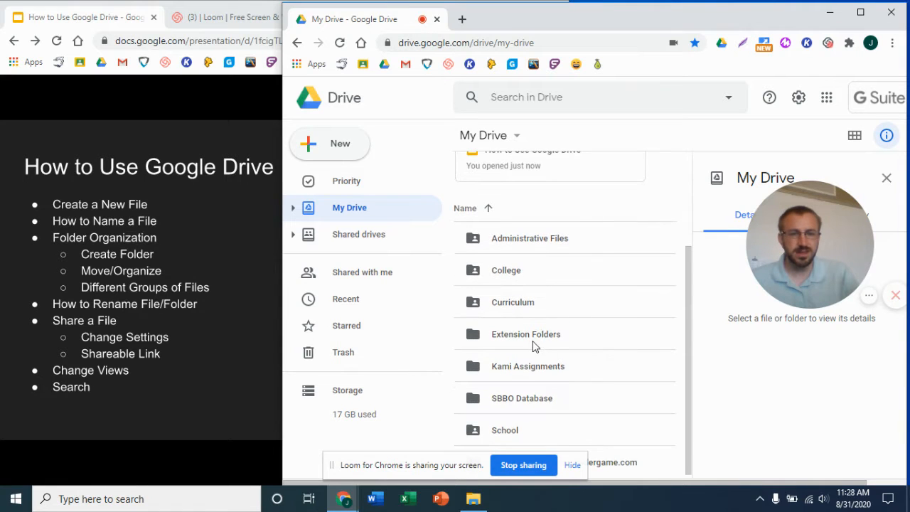
{"action": "double_click", "coordinate": [505, 428]}
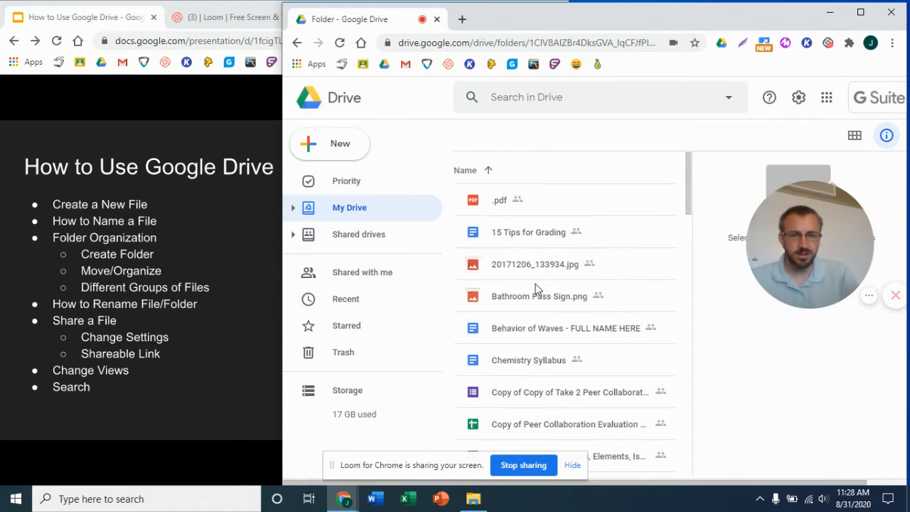
{"action": "scroll", "coordinate": [536, 288], "scroll_direction": "down", "scroll_amount": 15}
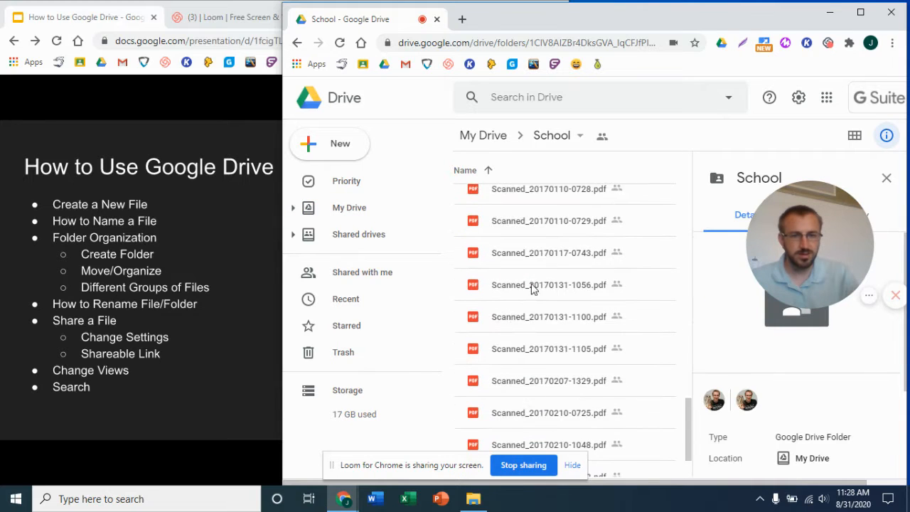
{"action": "scroll", "coordinate": [533, 288], "scroll_direction": "down", "scroll_amount": 3}
{"action": "left_click", "coordinate": [526, 302]}
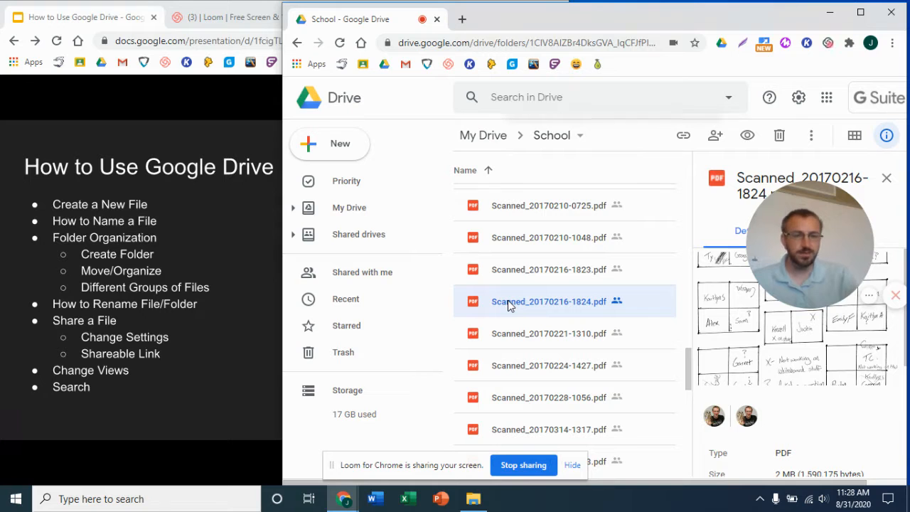
Step: Rename the file Scanned_20170221-1310.pdf in the School folder as Answer Key Reactions.pdf
{"action": "left_click", "coordinate": [513, 336]}
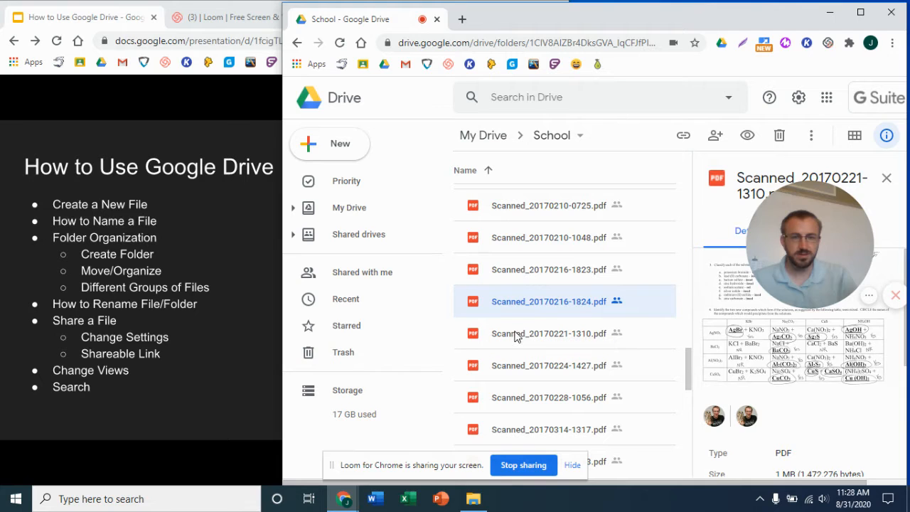
{"action": "right_click", "coordinate": [516, 336]}
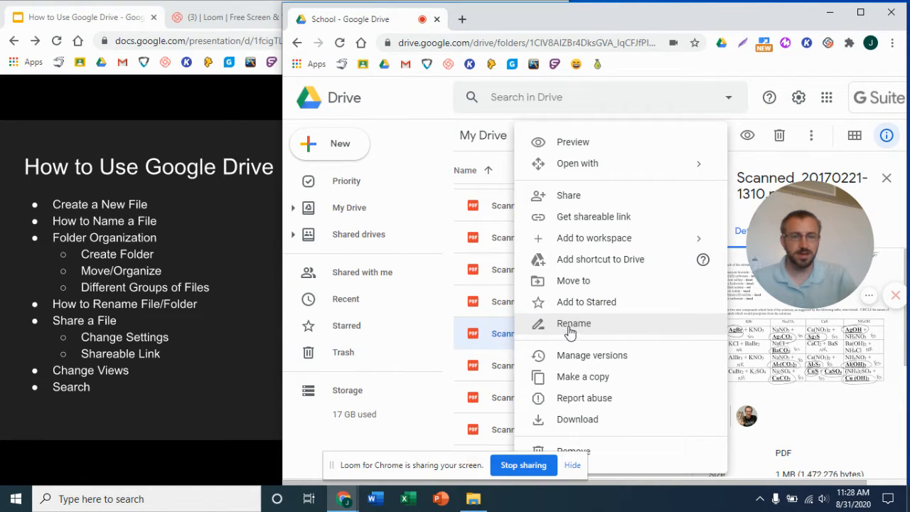
{"action": "left_click", "coordinate": [568, 327]}
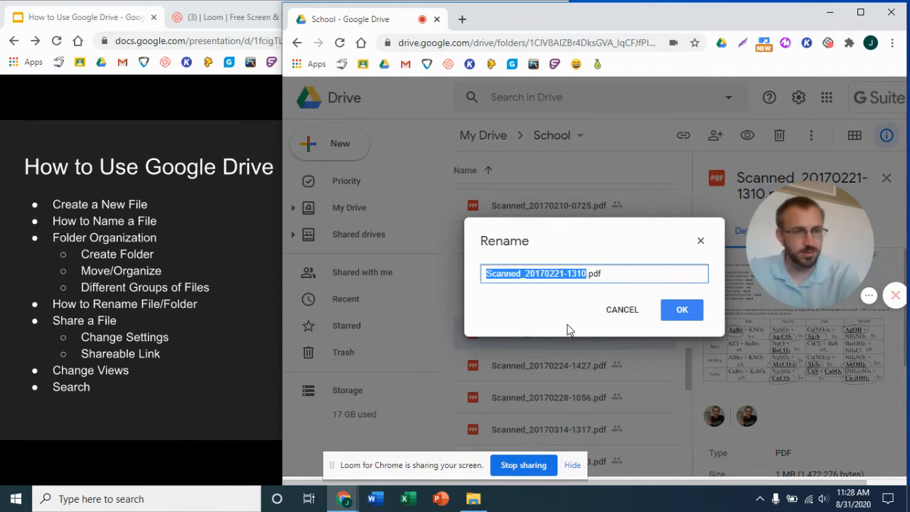
{"action": "type", "text": "Answer Key "}
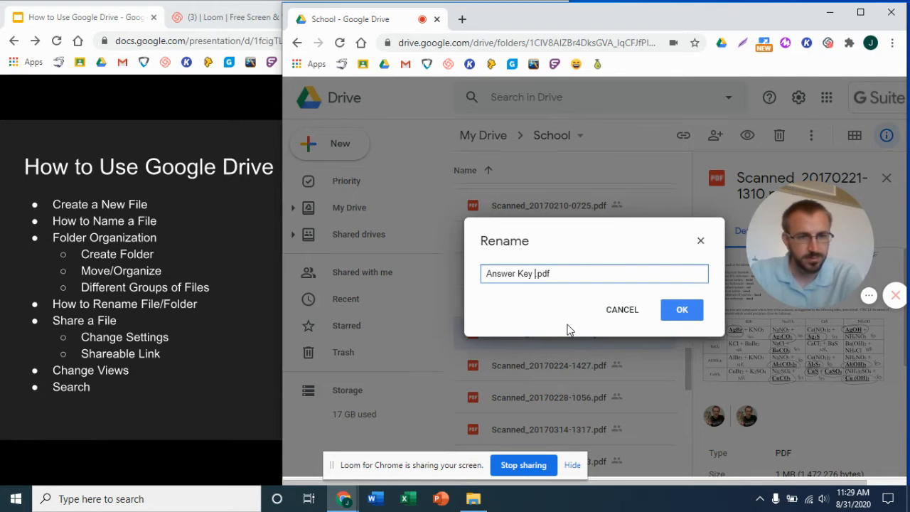
{"action": "type", "text": "Reactions"}
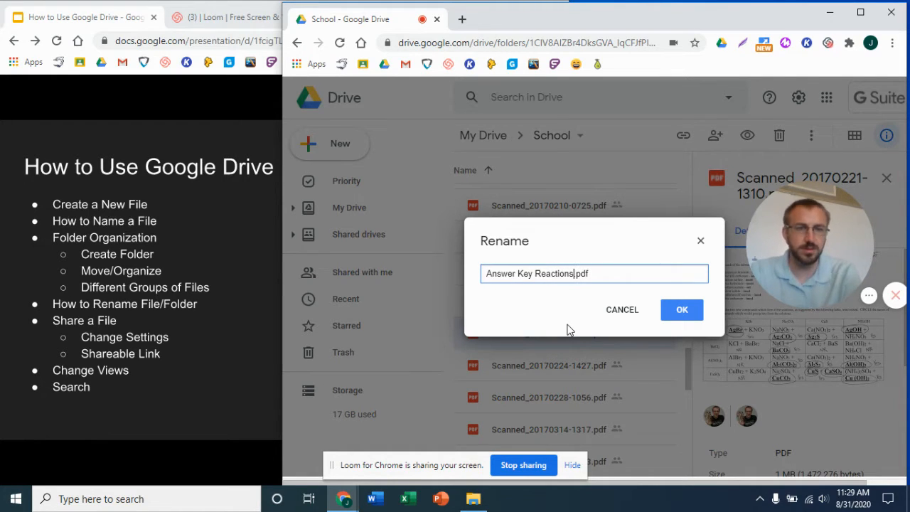
{"action": "left_click", "coordinate": [681, 319]}
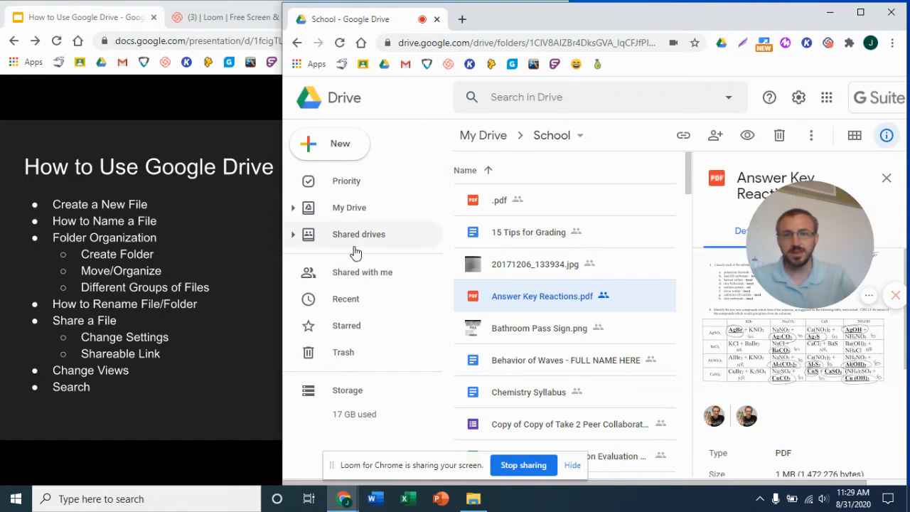
{"action": "scroll", "coordinate": [524, 286], "scroll_direction": "down", "scroll_amount": 1}
{"action": "scroll", "coordinate": [524, 284], "scroll_direction": "up", "scroll_amount": 1}
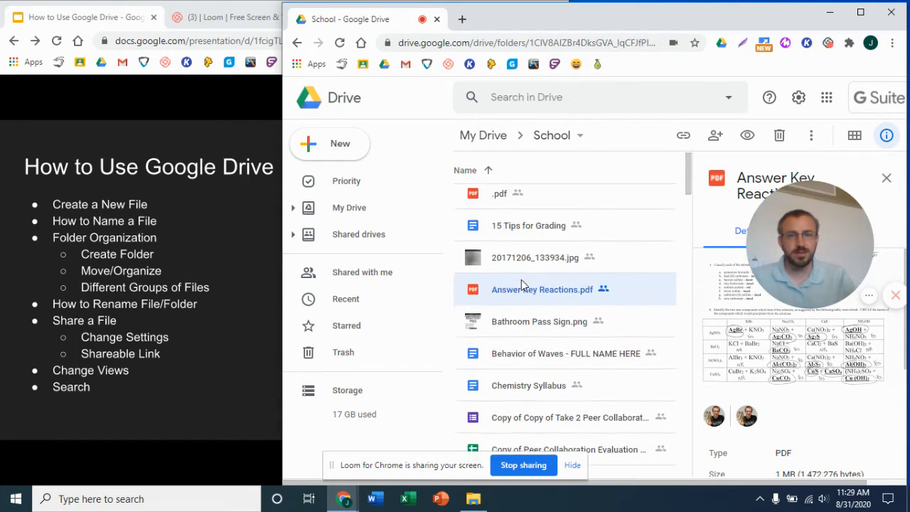
{"action": "left_click", "coordinate": [340, 148]}
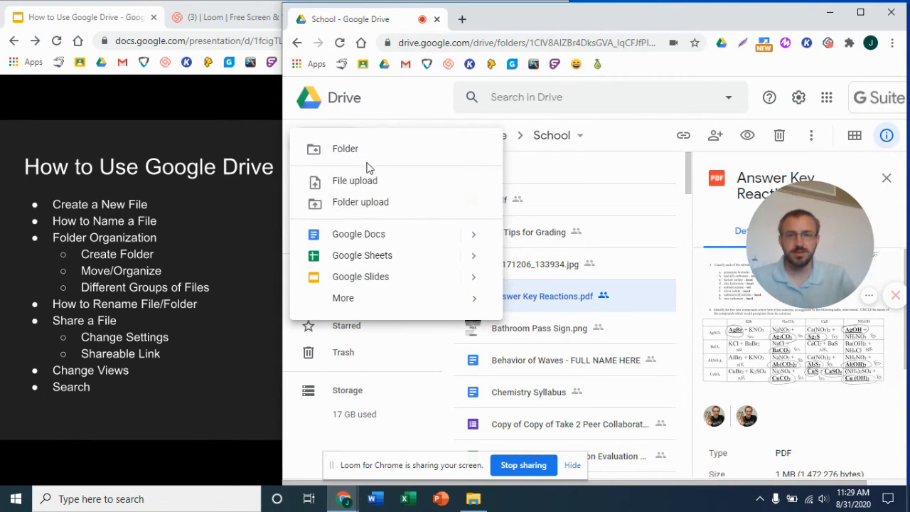
{"action": "left_click", "coordinate": [639, 128]}
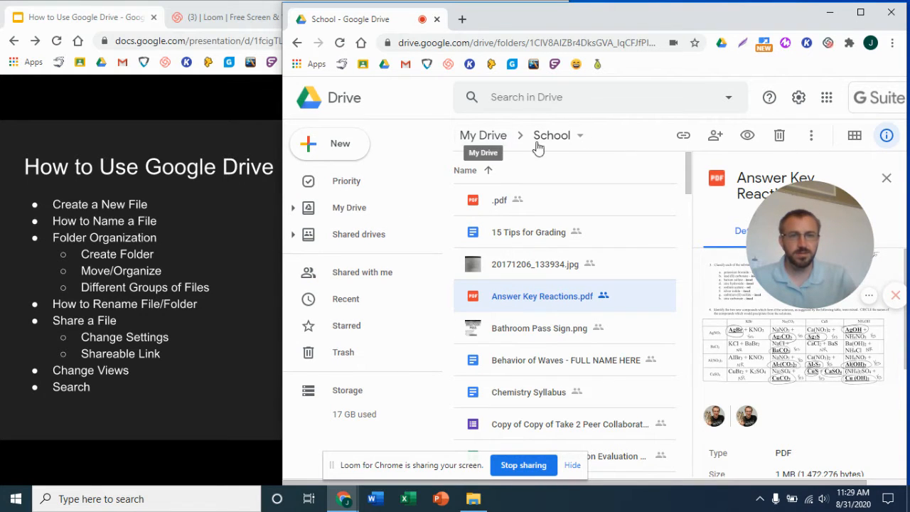
Step: Return to My Drive and create a new folder named Coding there
{"action": "left_click", "coordinate": [483, 139]}
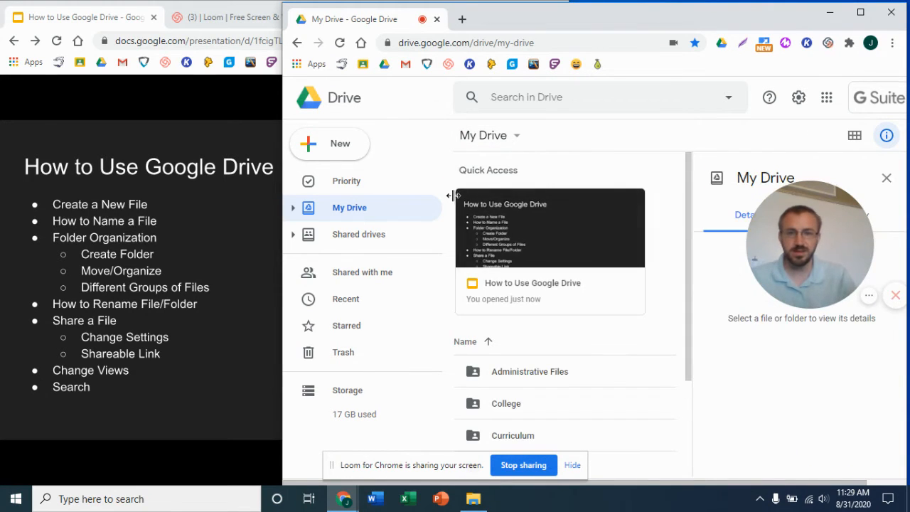
{"action": "scroll", "coordinate": [548, 337], "scroll_direction": "down", "scroll_amount": 2}
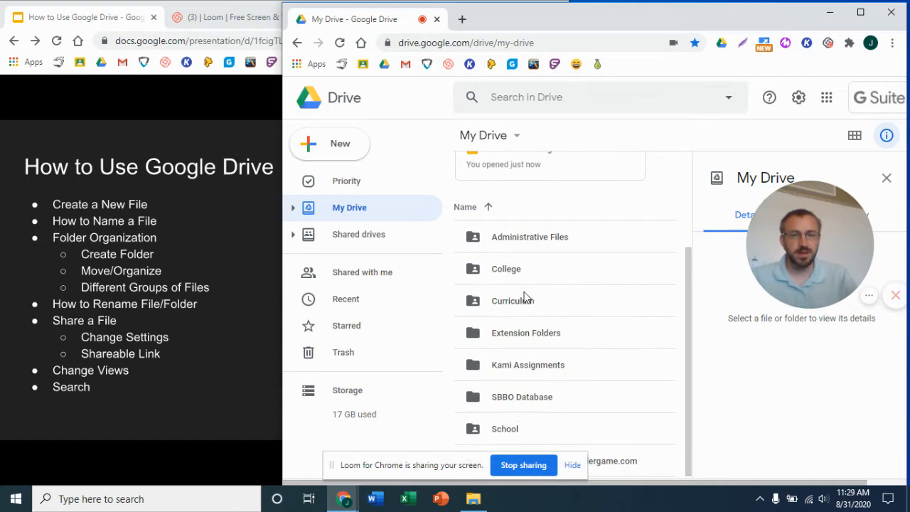
{"action": "left_click", "coordinate": [332, 156]}
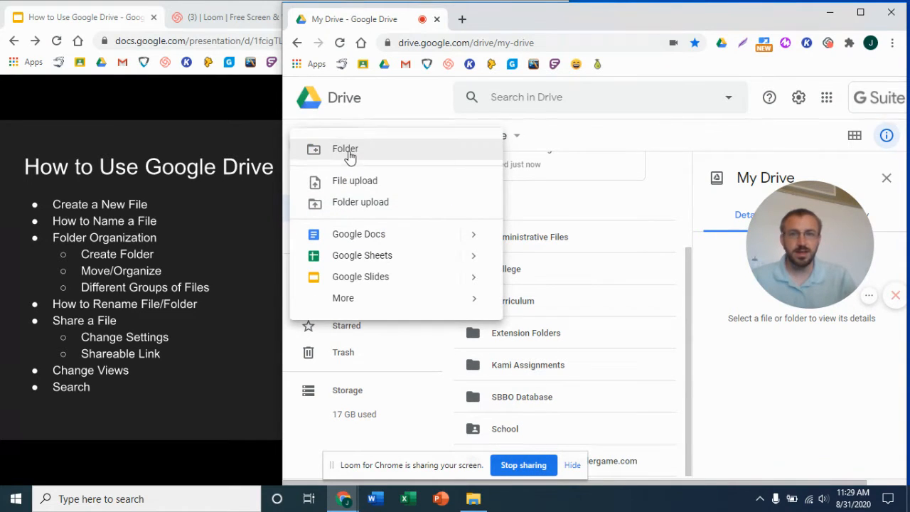
{"action": "left_click", "coordinate": [348, 151]}
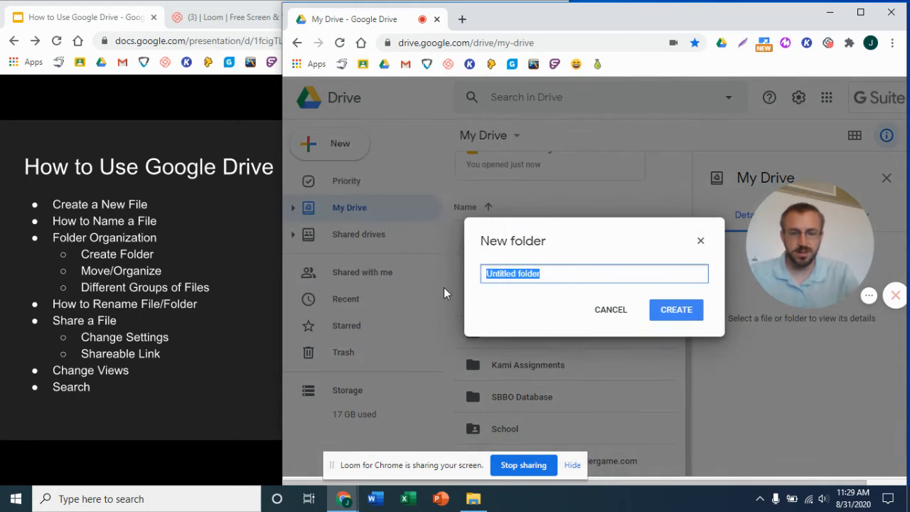
{"action": "type", "text": "Coding"}
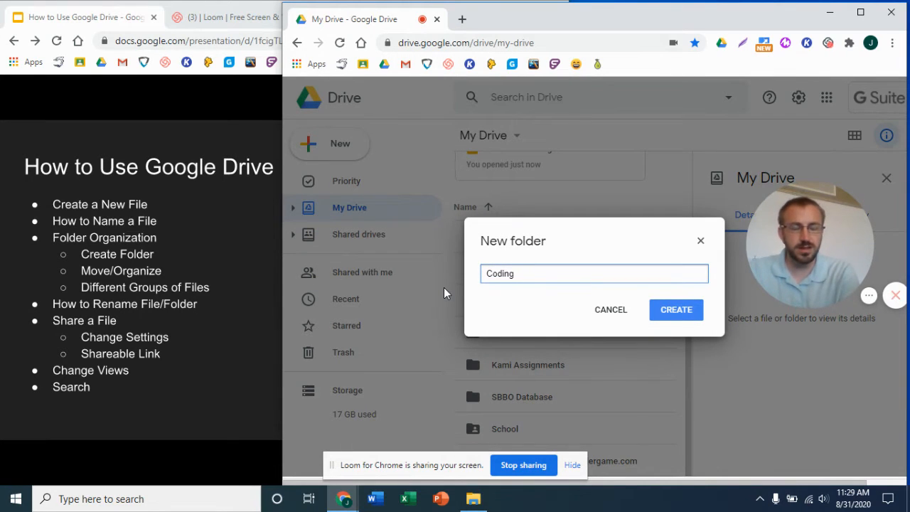
{"action": "key", "text": "Return"}
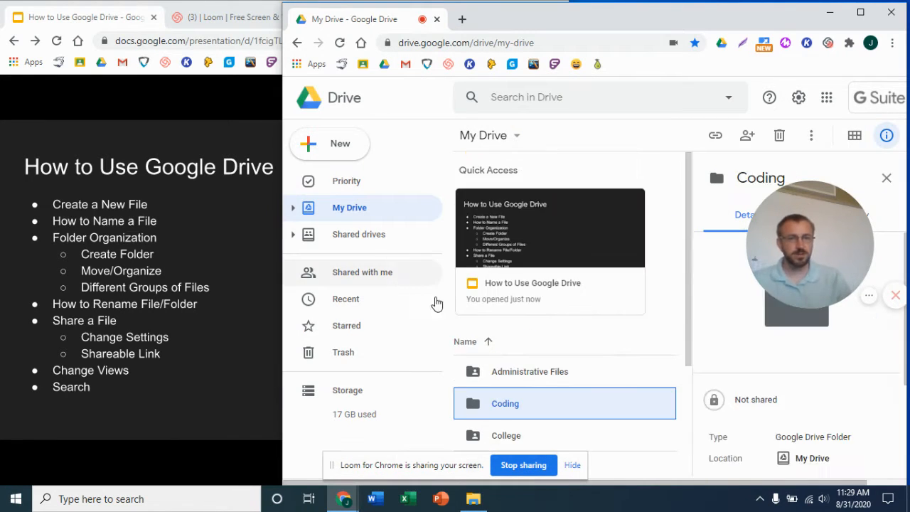
Step: Compare the details of the Administrative Files, Coding and College folders in My Drive
{"action": "left_click", "coordinate": [340, 156]}
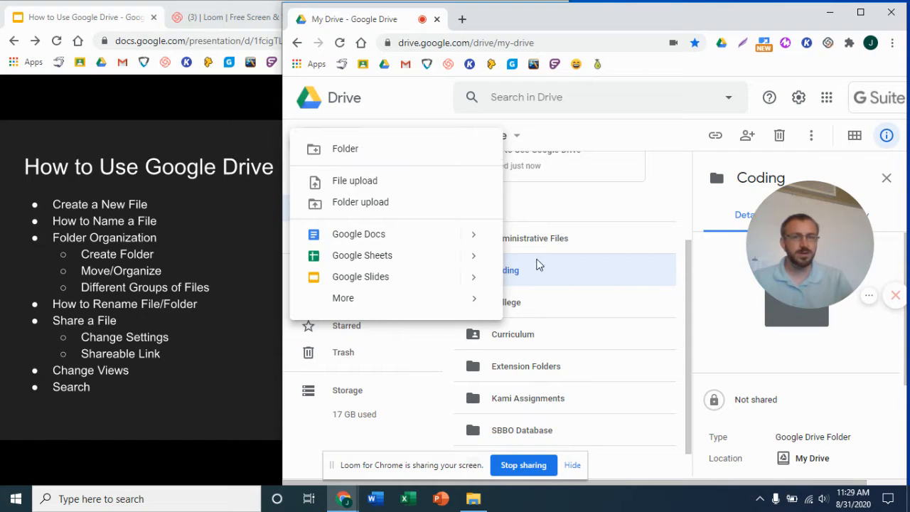
{"action": "left_click", "coordinate": [662, 233]}
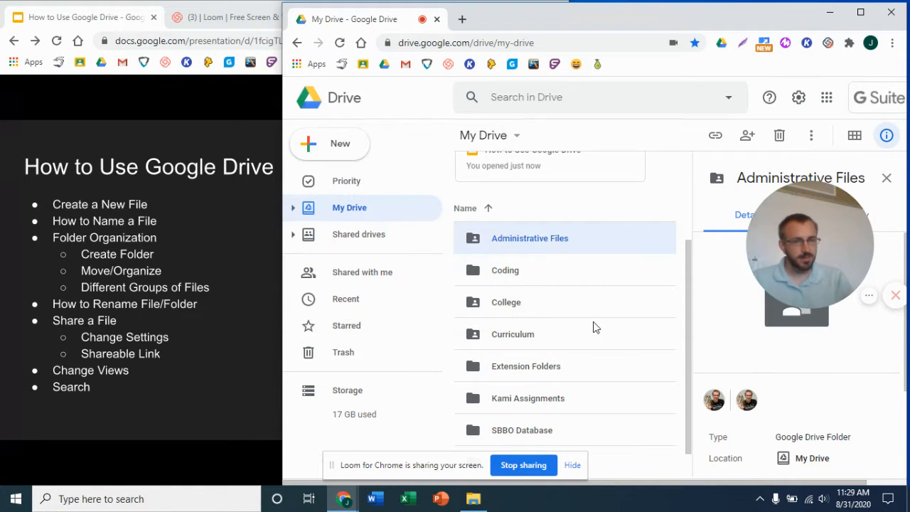
{"action": "left_click", "coordinate": [510, 283]}
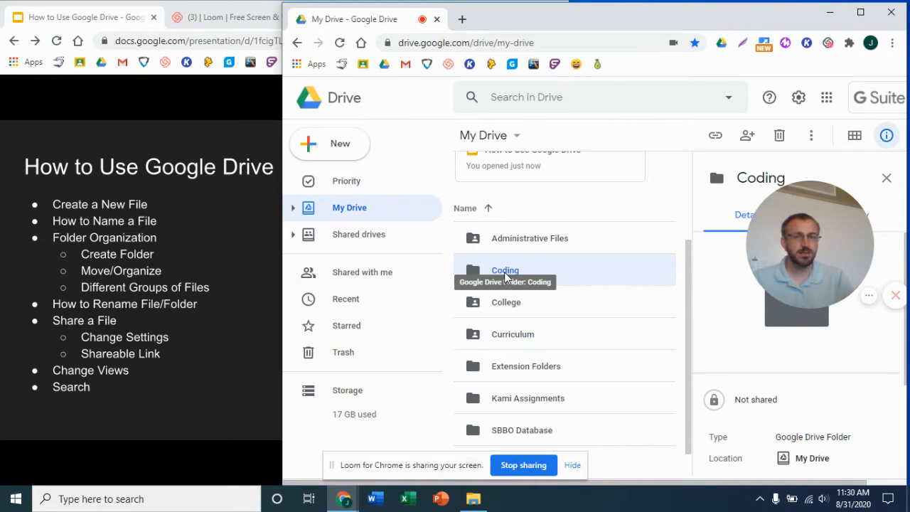
{"action": "left_click", "coordinate": [477, 305]}
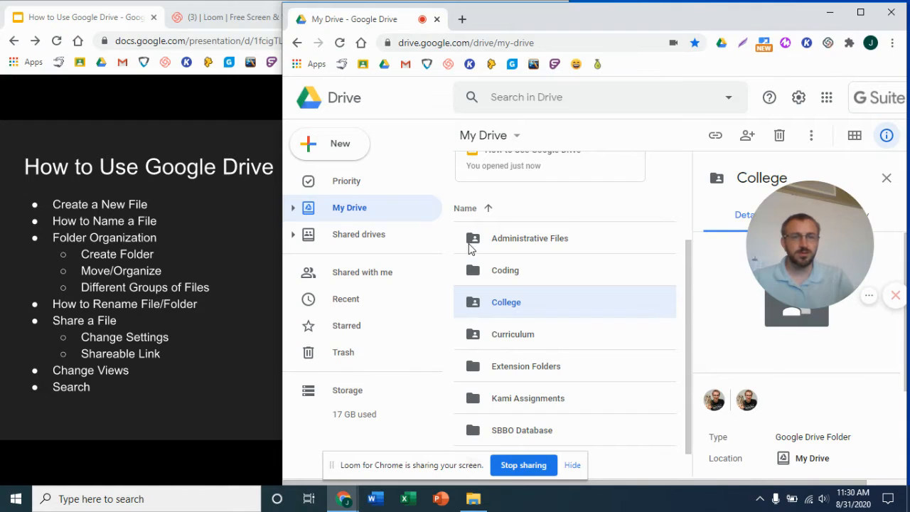
{"action": "left_click", "coordinate": [502, 272]}
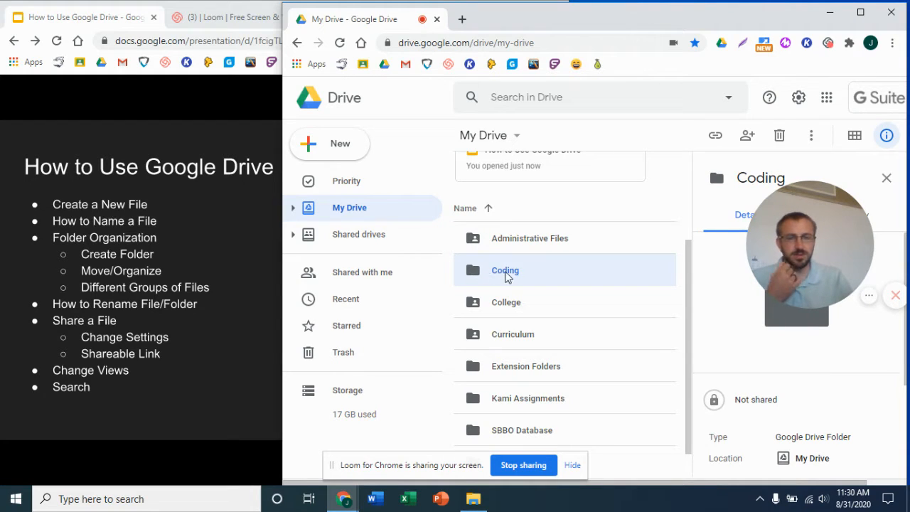
Step: Open the Coding folder and create a blank Google Slides presentation inside it
{"action": "double_click", "coordinate": [514, 274]}
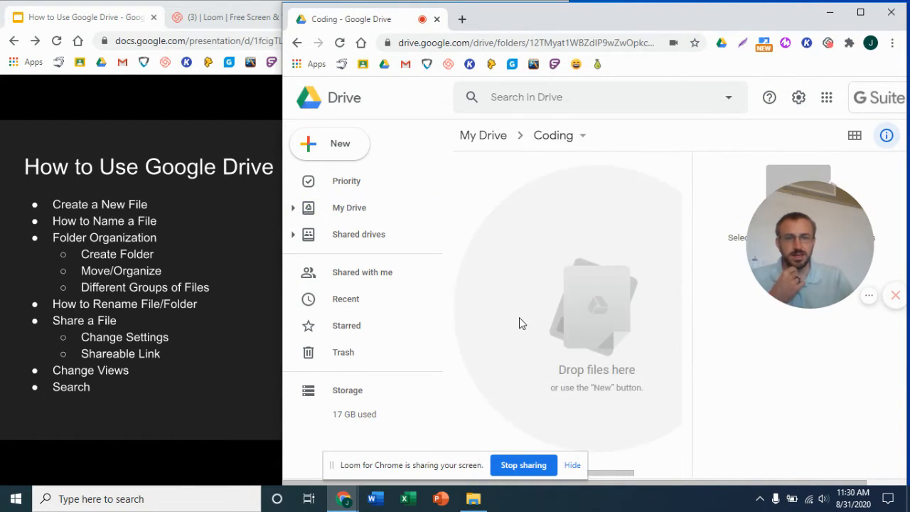
{"action": "left_click", "coordinate": [332, 144]}
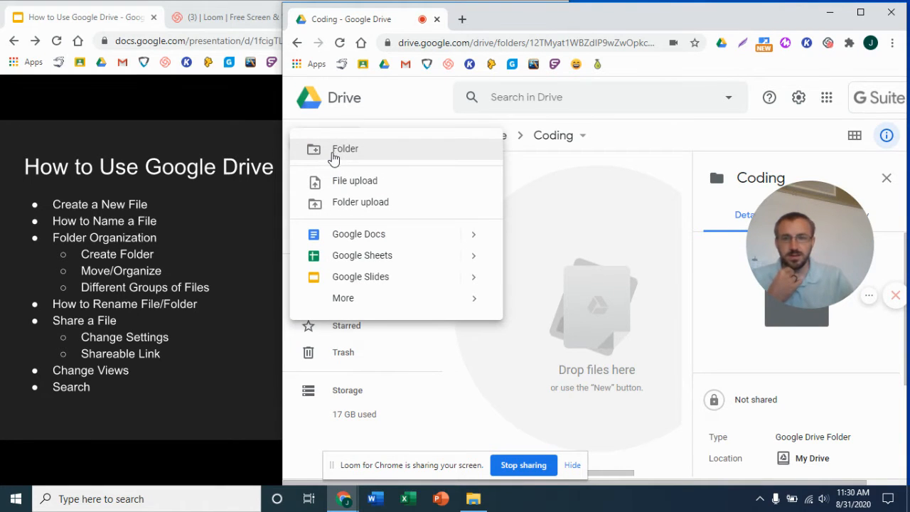
{"action": "left_click", "coordinate": [596, 180]}
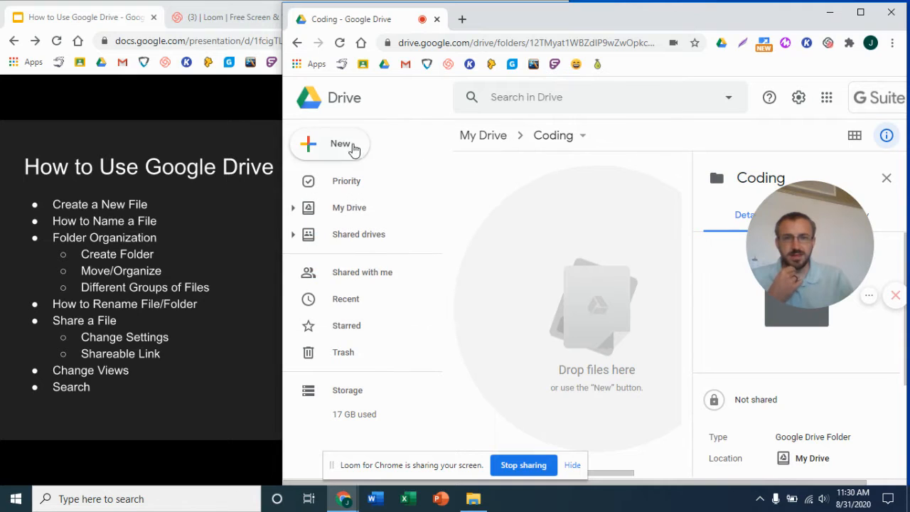
{"action": "left_click", "coordinate": [346, 149]}
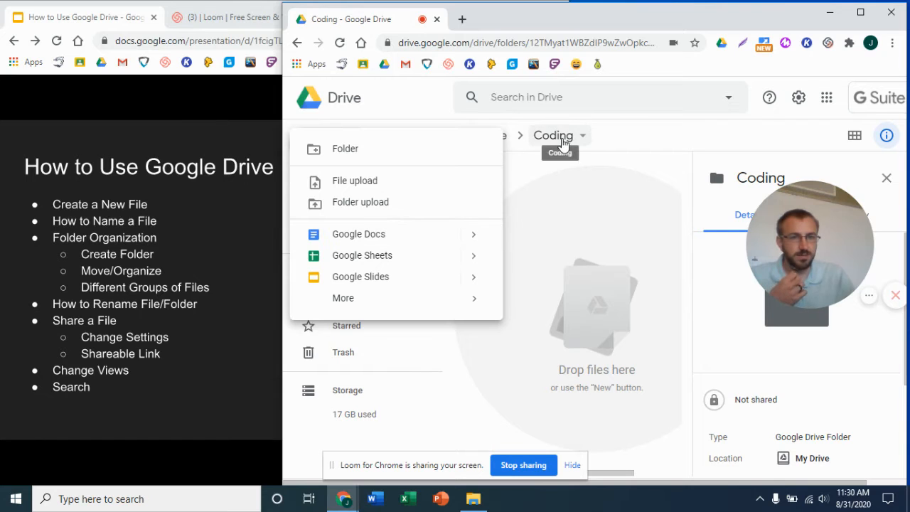
{"action": "left_click", "coordinate": [362, 276]}
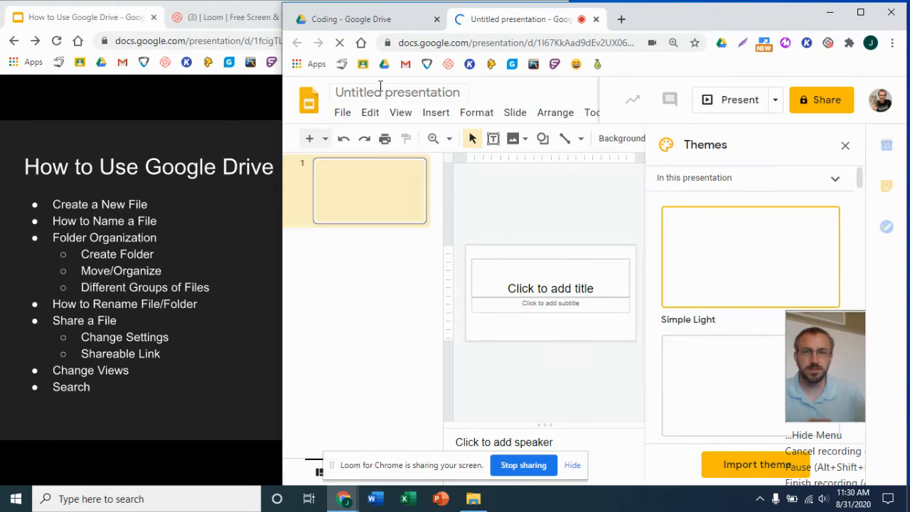
Step: Name the new presentation Test and return to the Coding folder in Drive
{"action": "left_click", "coordinate": [425, 93]}
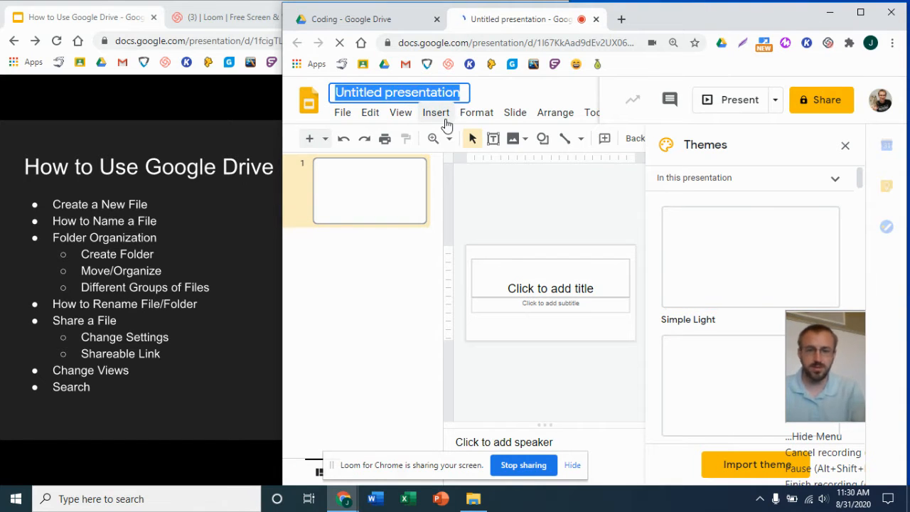
{"action": "type", "text": "Tes"}
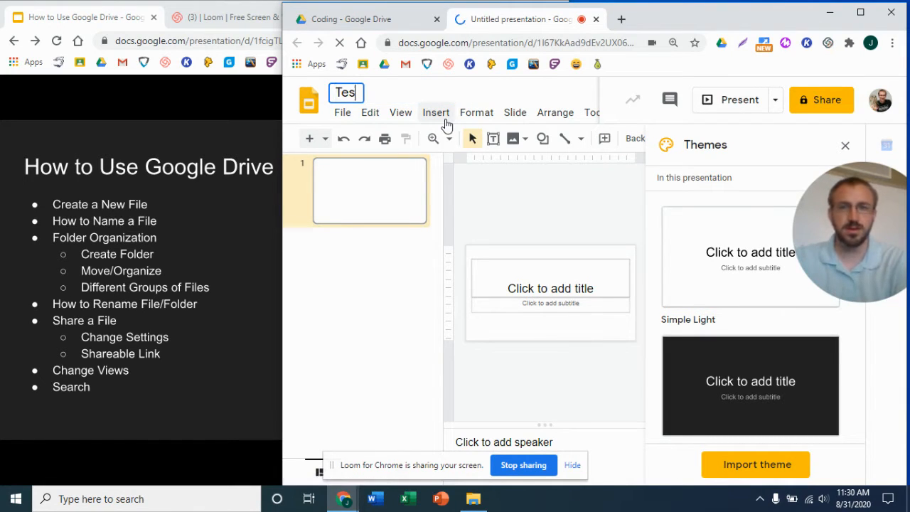
{"action": "type", "text": "t"}
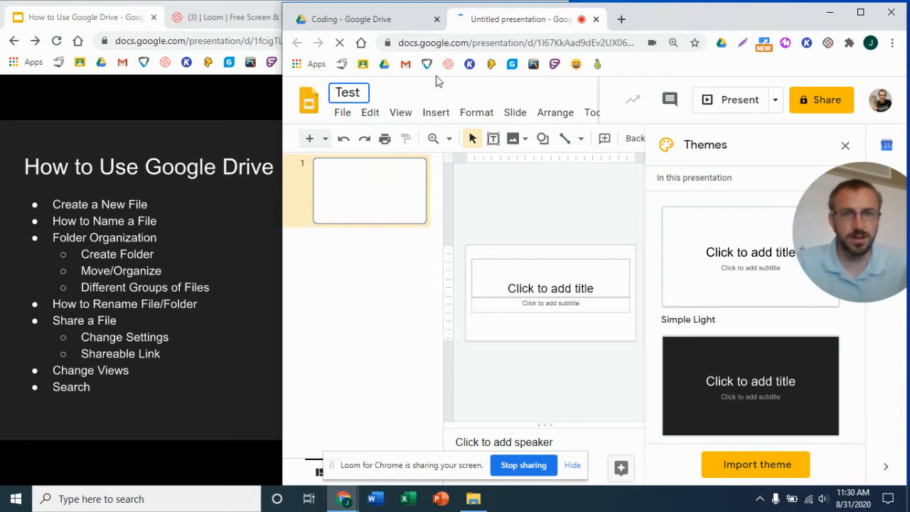
{"action": "left_click", "coordinate": [418, 244]}
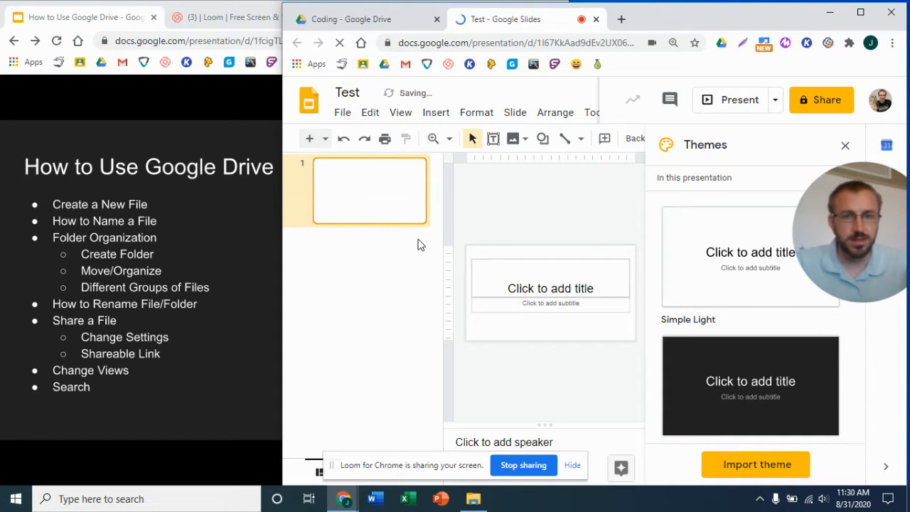
{"action": "left_click", "coordinate": [373, 23]}
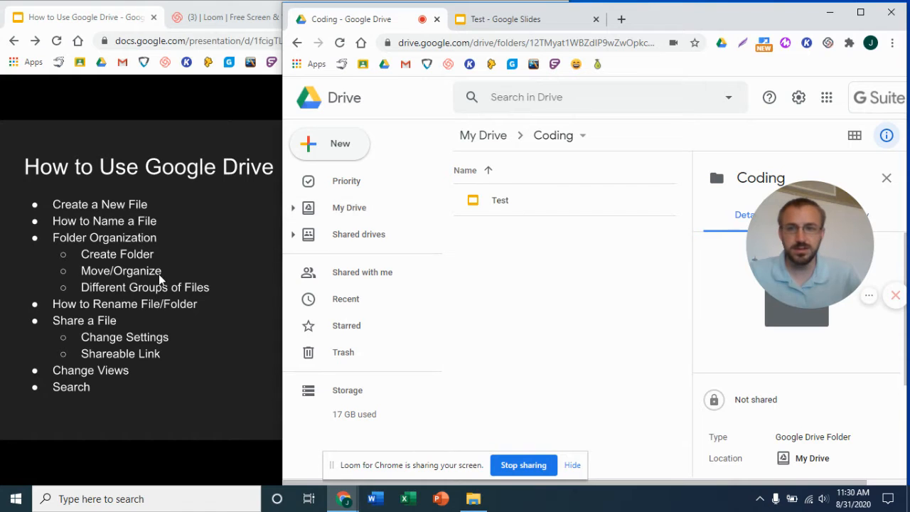
Step: Return to My Drive and open the School folder at its list of scanned PDF files
{"action": "left_click", "coordinate": [362, 212]}
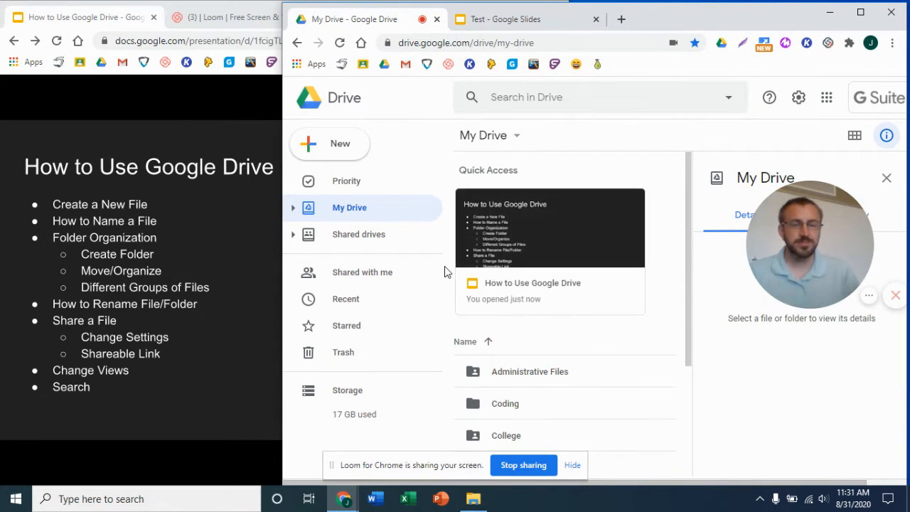
{"action": "scroll", "coordinate": [518, 300], "scroll_direction": "down", "scroll_amount": 2}
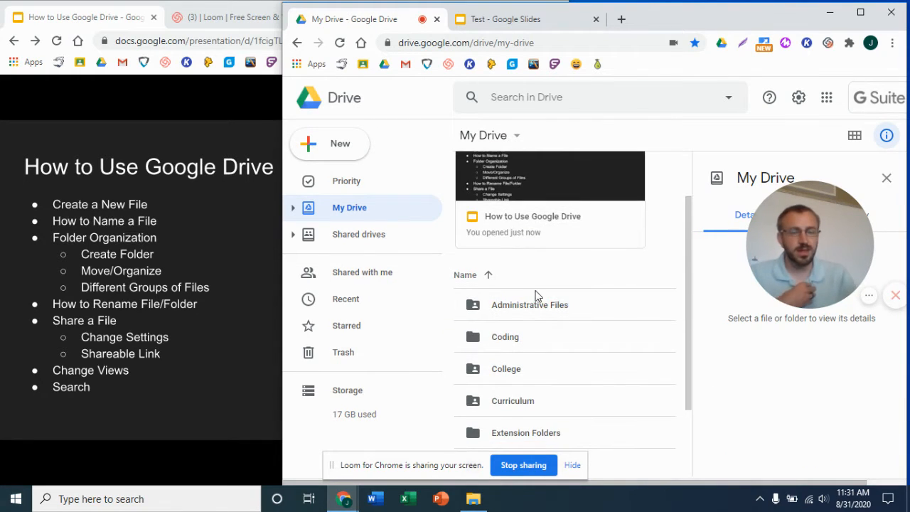
{"action": "scroll", "coordinate": [537, 299], "scroll_direction": "down", "scroll_amount": 3}
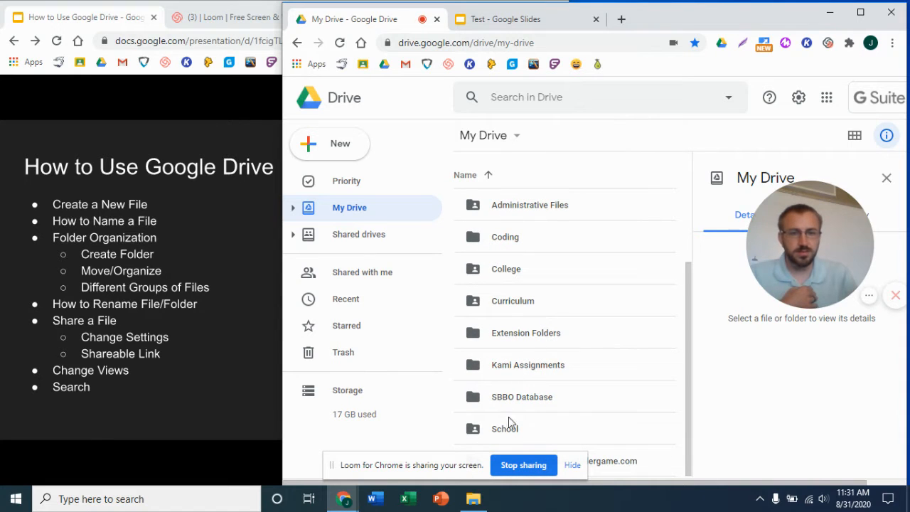
{"action": "double_click", "coordinate": [500, 435]}
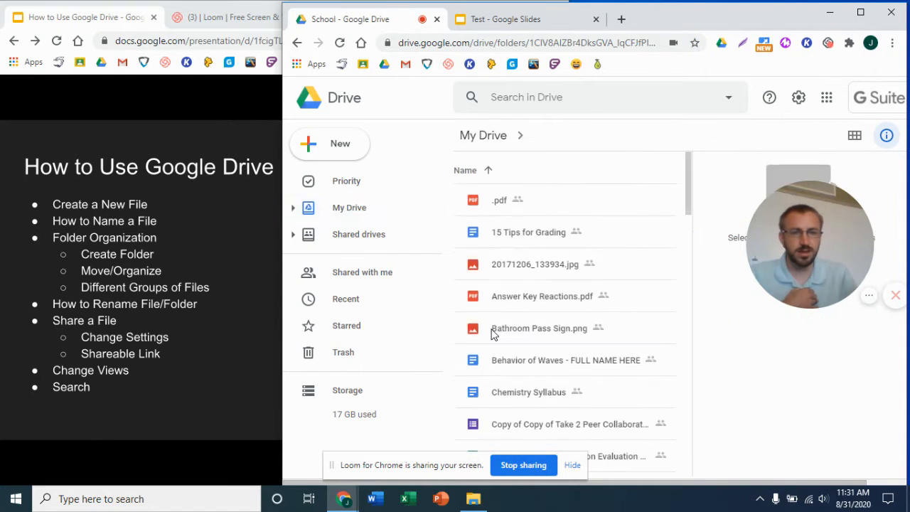
{"action": "scroll", "coordinate": [519, 331], "scroll_direction": "down", "scroll_amount": 7}
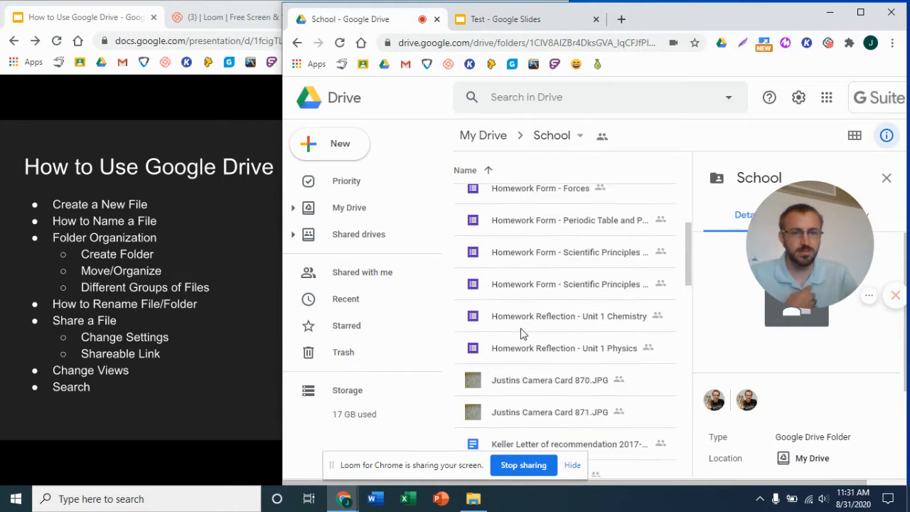
{"action": "scroll", "coordinate": [521, 333], "scroll_direction": "down", "scroll_amount": 10}
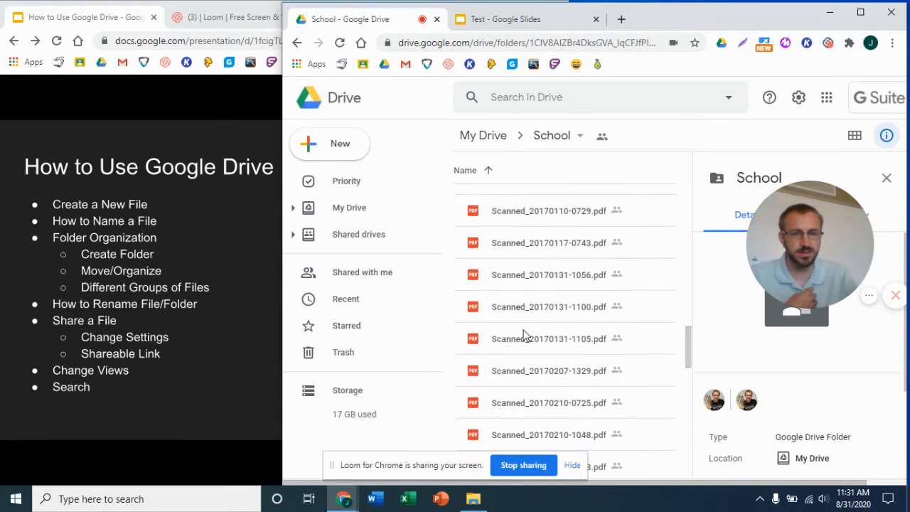
Step: Move Scanned_20170210-0725.pdf from the School folder into the Coding folder in My Drive, accepting the access change
{"action": "left_click", "coordinate": [521, 368]}
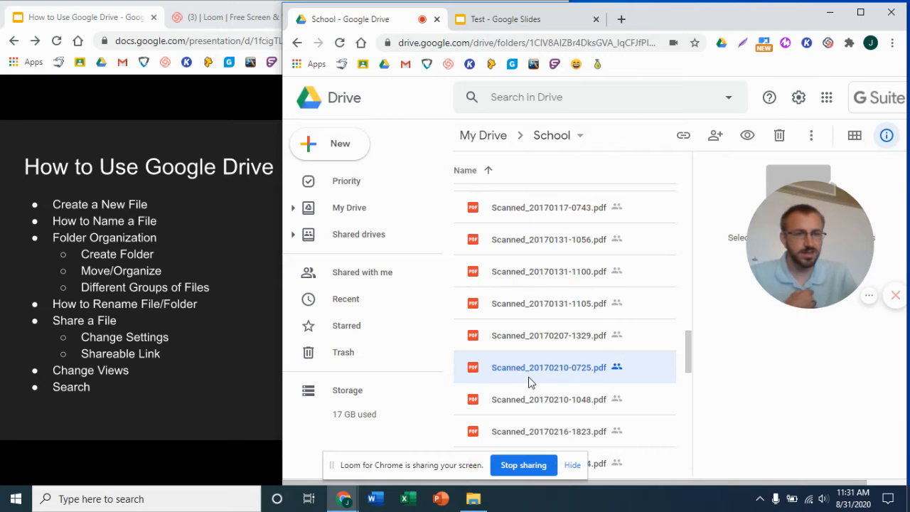
{"action": "right_click", "coordinate": [514, 373]}
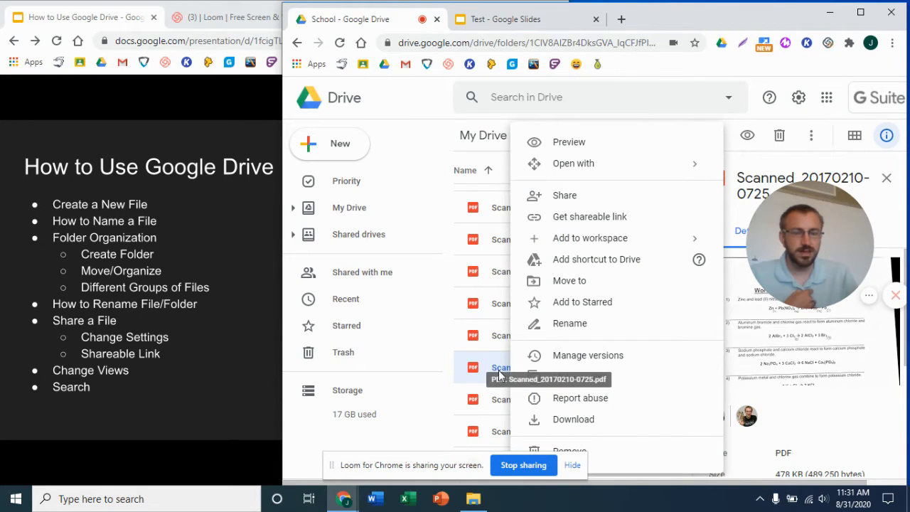
{"action": "left_click", "coordinate": [576, 282]}
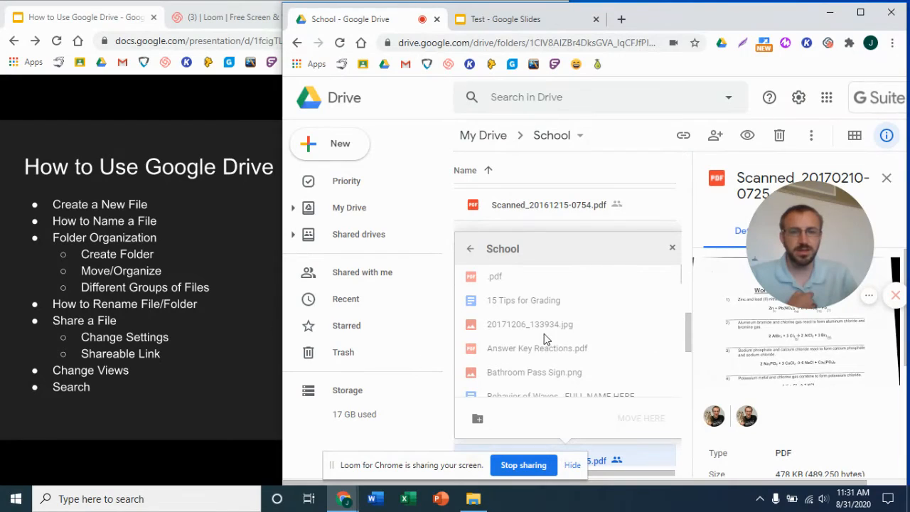
{"action": "left_click", "coordinate": [470, 249]}
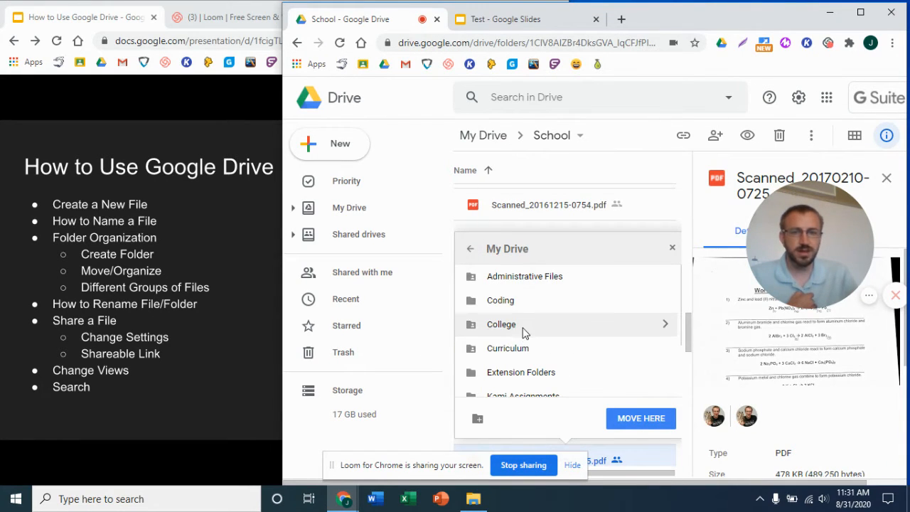
{"action": "double_click", "coordinate": [511, 304]}
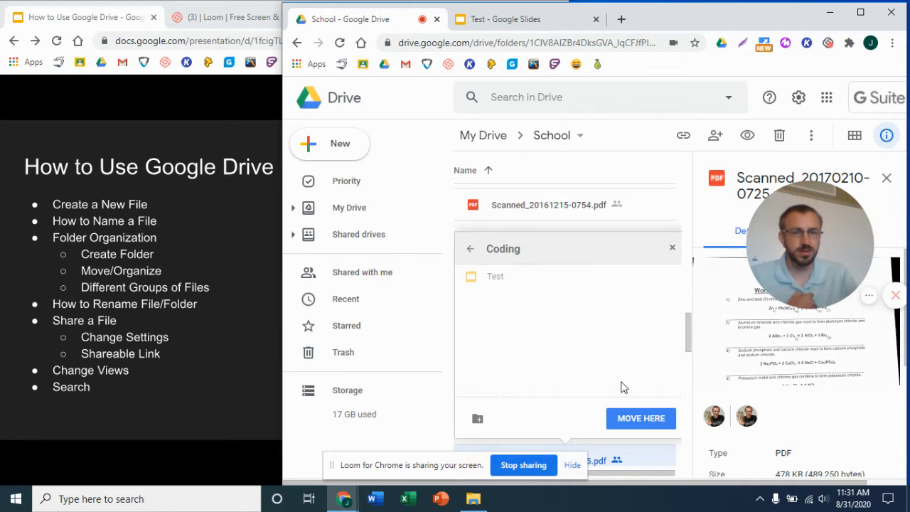
{"action": "left_click", "coordinate": [642, 419]}
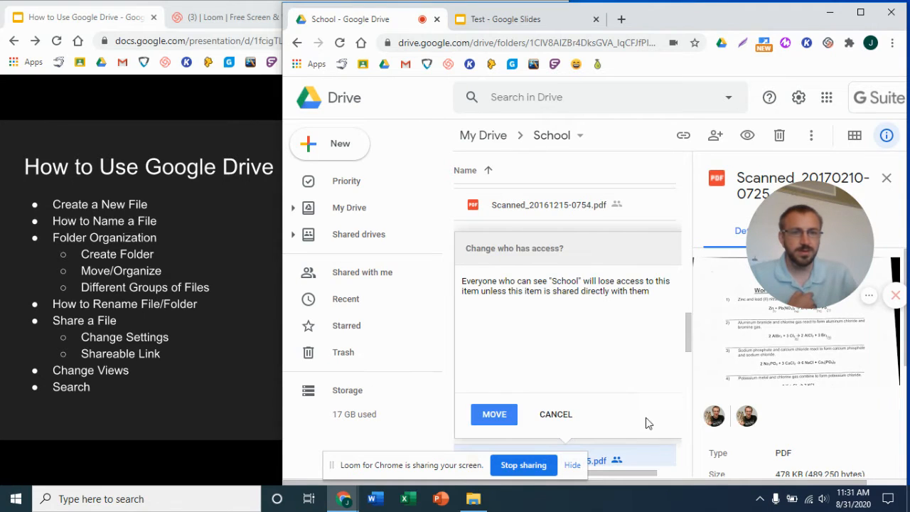
{"action": "left_click", "coordinate": [494, 416]}
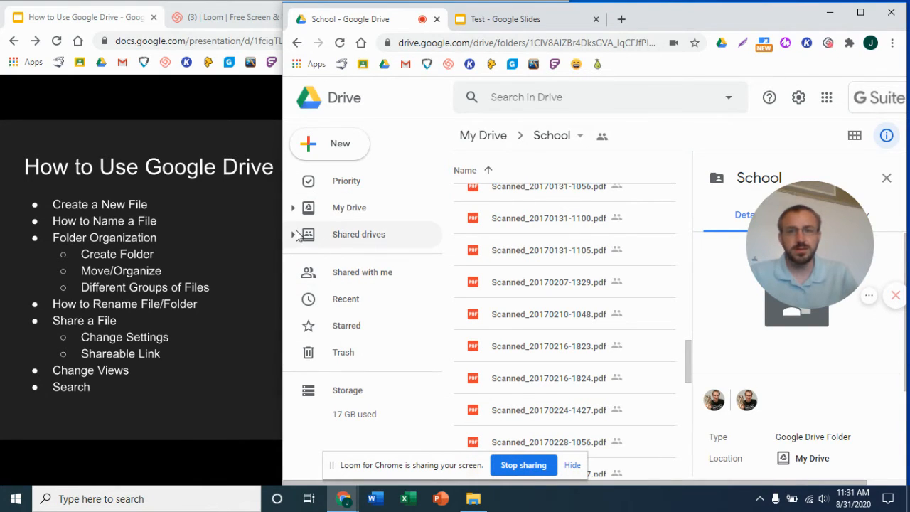
Step: Expand My Drive and its Curriculum folder in the folder tree, and select Scanned_20170207-1329.pdf in the School folder
{"action": "left_click", "coordinate": [292, 208]}
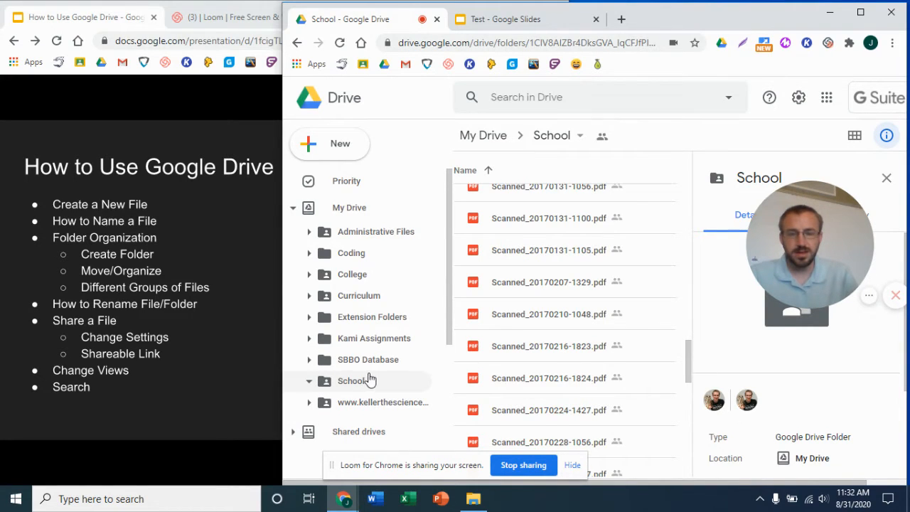
{"action": "scroll", "coordinate": [370, 379], "scroll_direction": "down", "scroll_amount": 1}
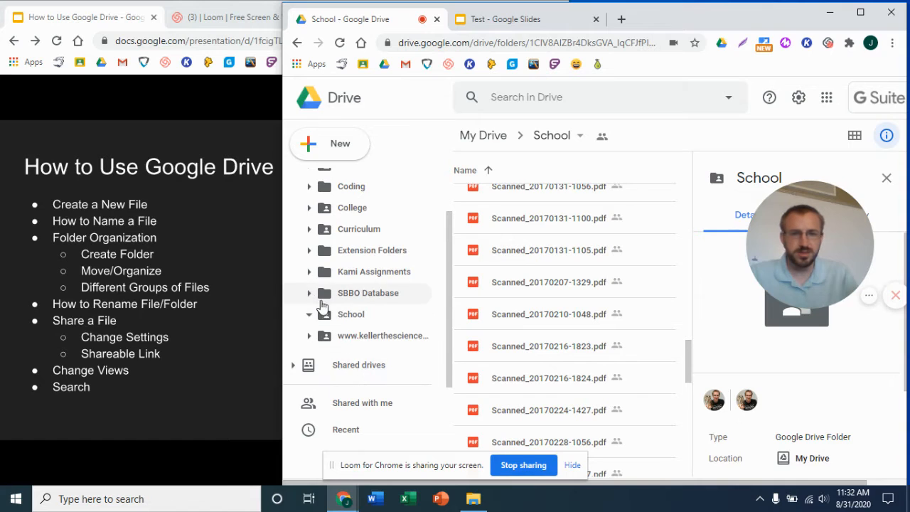
{"action": "scroll", "coordinate": [310, 291], "scroll_direction": "up", "scroll_amount": 1}
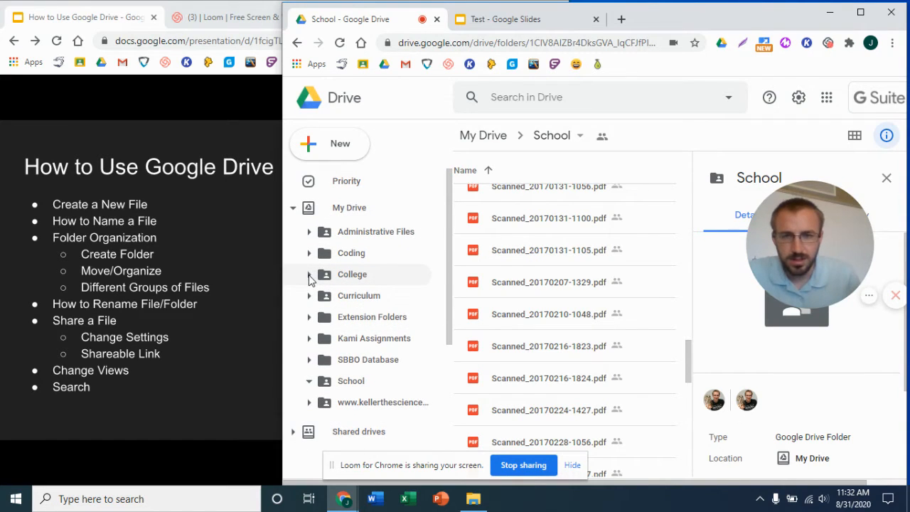
{"action": "left_click", "coordinate": [309, 295]}
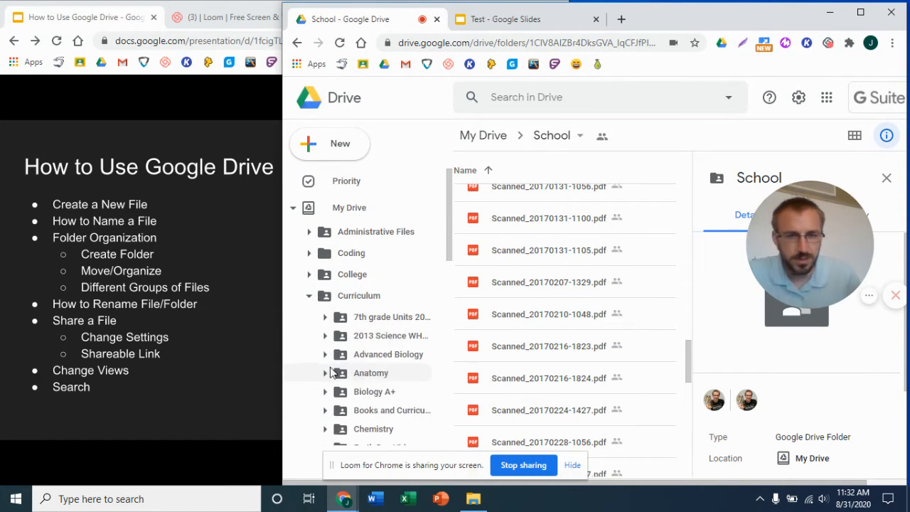
{"action": "scroll", "coordinate": [357, 402], "scroll_direction": "down", "scroll_amount": 1}
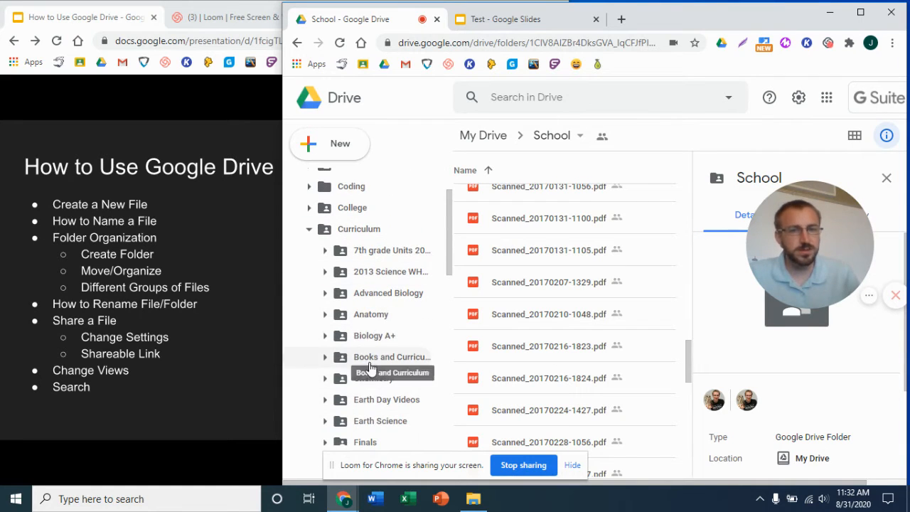
{"action": "scroll", "coordinate": [387, 369], "scroll_direction": "up", "scroll_amount": 1}
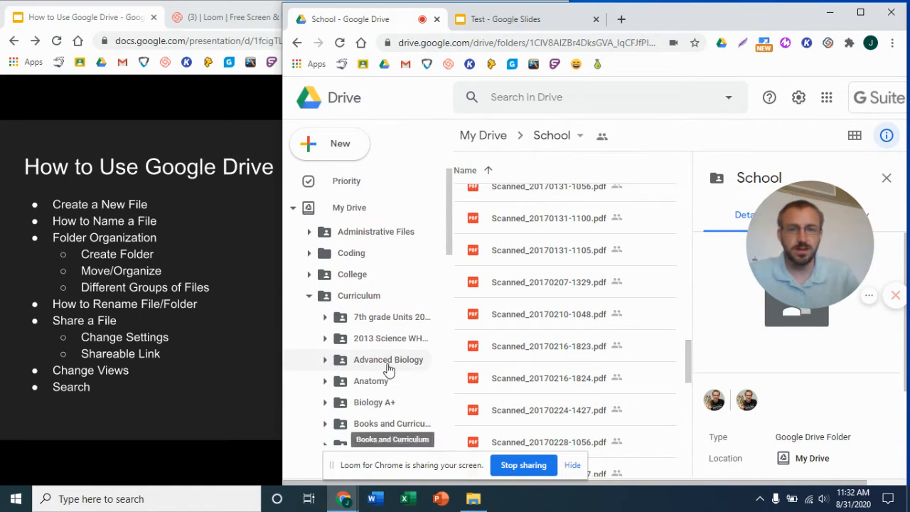
{"action": "left_click", "coordinate": [534, 286]}
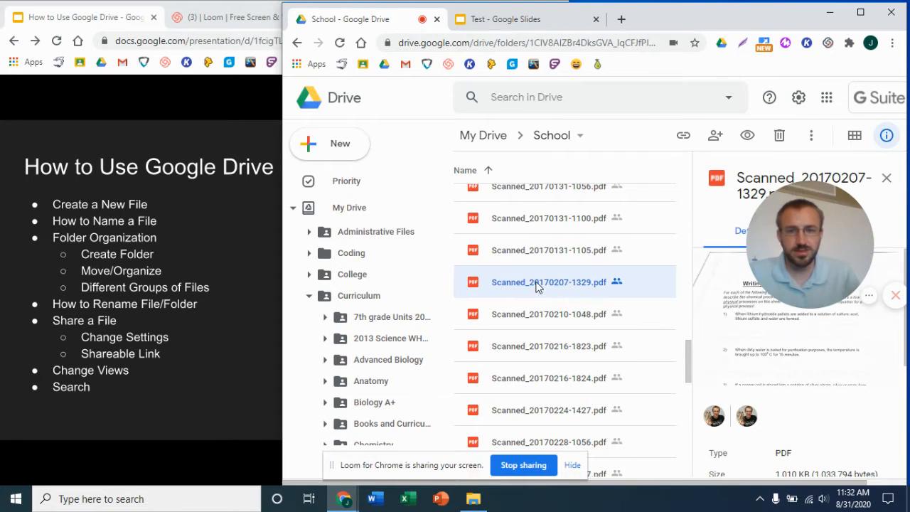
Step: Move Scanned_20170207-1329.pdf from the School folder into the Coding folder, accepting the access change
{"action": "left_click_drag", "start_coordinate": [535, 286], "coordinate": [354, 253]}
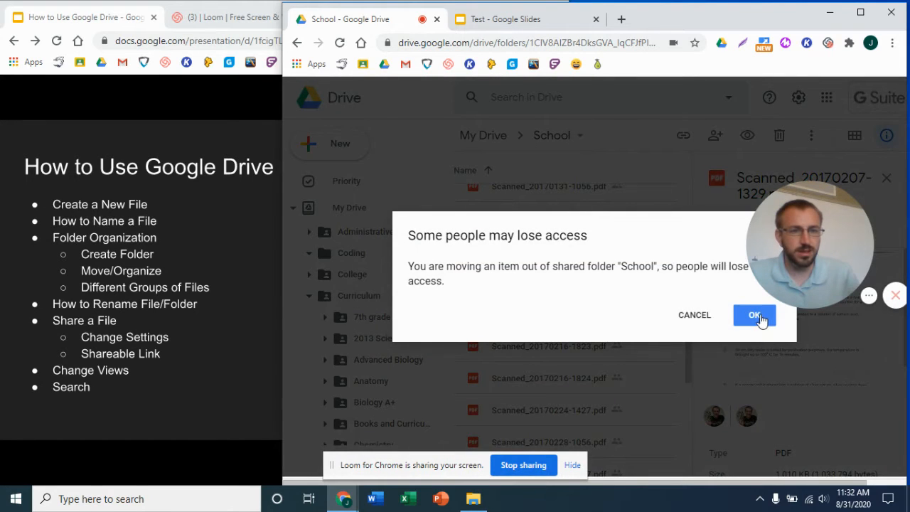
{"action": "left_click", "coordinate": [758, 319]}
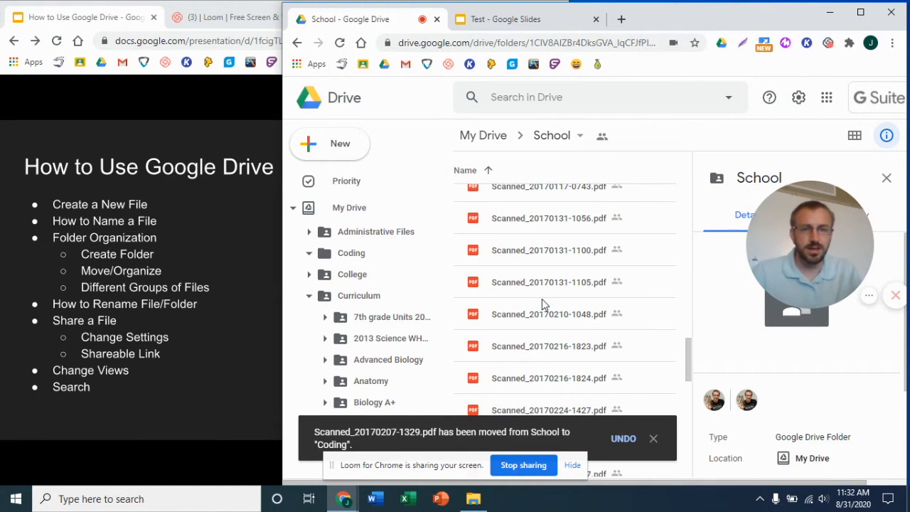
Step: Select the consecutive run of files from Scanned_20170131-1105.pdf through Scanned_20170314-1317.pdf in the School folder
{"action": "left_click", "coordinate": [531, 288]}
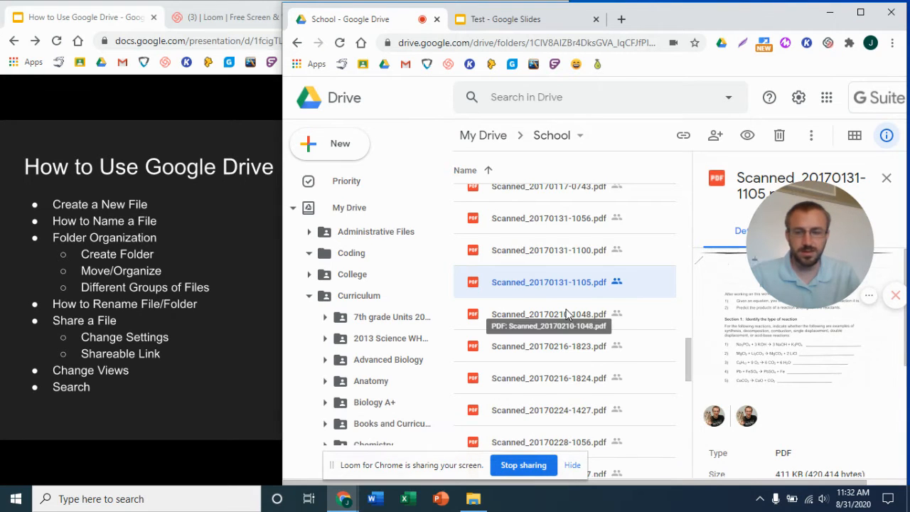
{"action": "scroll", "coordinate": [562, 315], "scroll_direction": "down", "scroll_amount": 3}
{"action": "scroll", "coordinate": [562, 312], "scroll_direction": "up", "scroll_amount": 2}
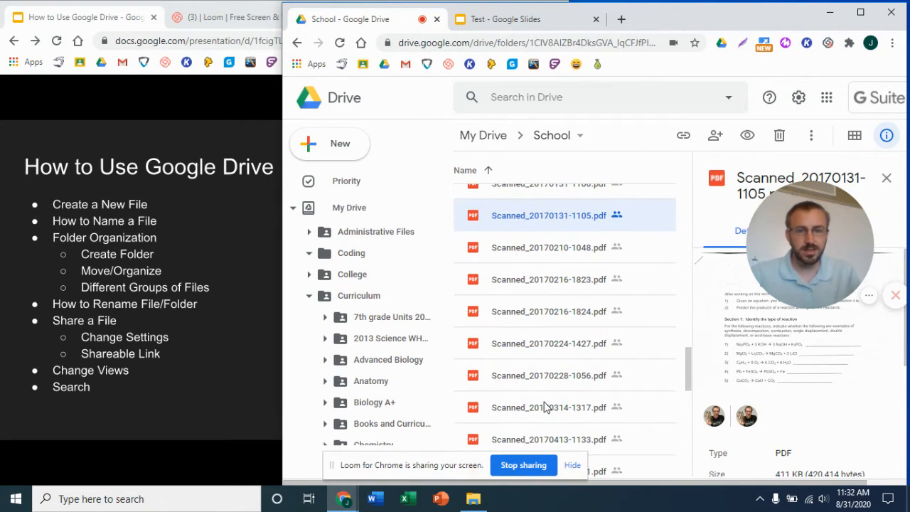
{"action": "key", "text": "shift"}
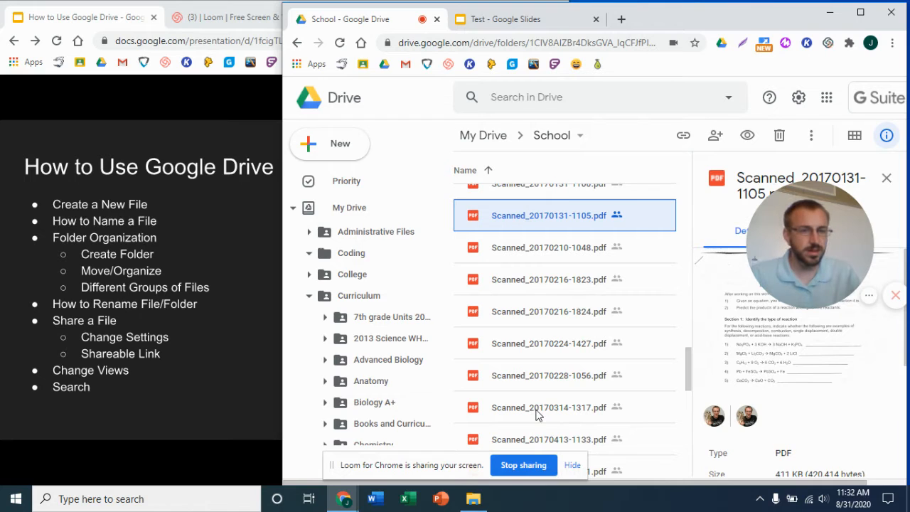
{"action": "left_click", "coordinate": [540, 415], "text": "shift"}
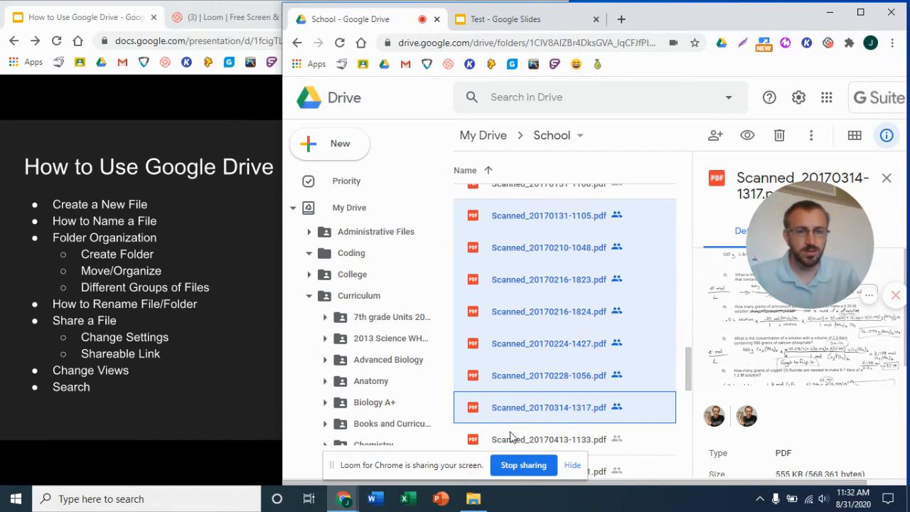
Step: Move only Scanned_20170413-1133.pdf, Scanned_20170228-1056.pdf, Scanned_20170224-1427.pdf and Scanned_20170131-1105.pdf together into the Coding folder, accepting the access change
{"action": "left_click", "coordinate": [516, 437]}
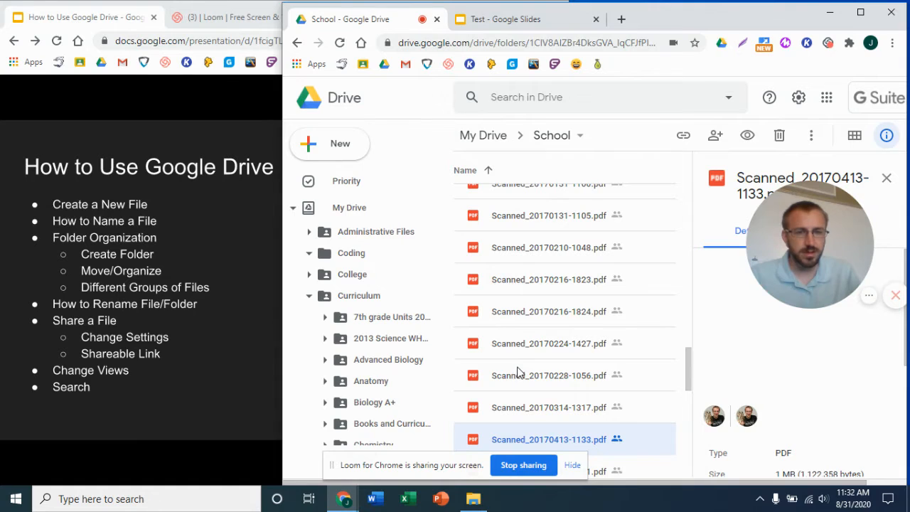
{"action": "left_click", "coordinate": [505, 383], "text": "ctrl"}
{"action": "left_click", "coordinate": [515, 341], "text": "ctrl"}
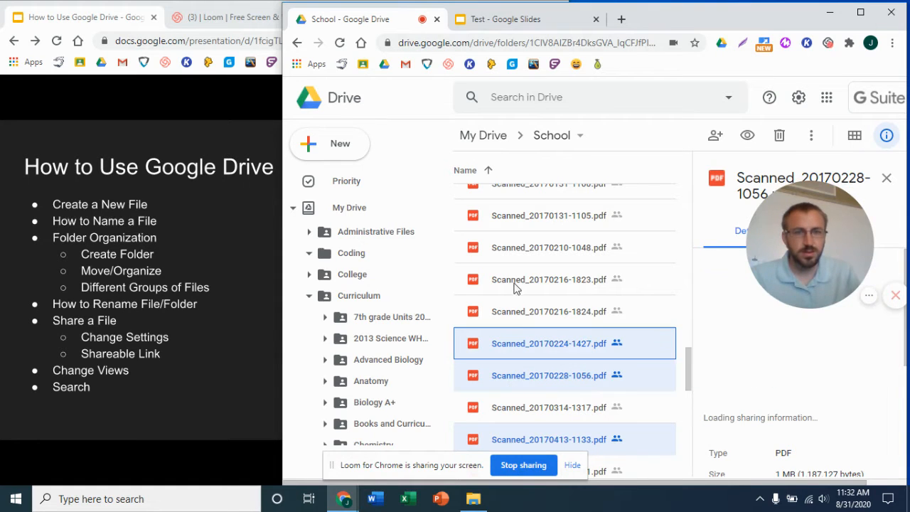
{"action": "left_click", "coordinate": [545, 218], "text": "ctrl"}
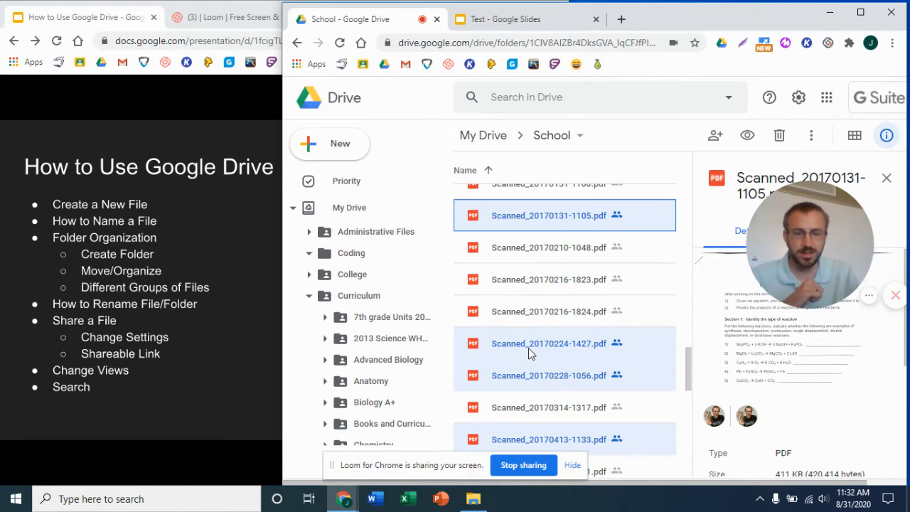
{"action": "left_click_drag", "start_coordinate": [528, 354], "coordinate": [356, 258]}
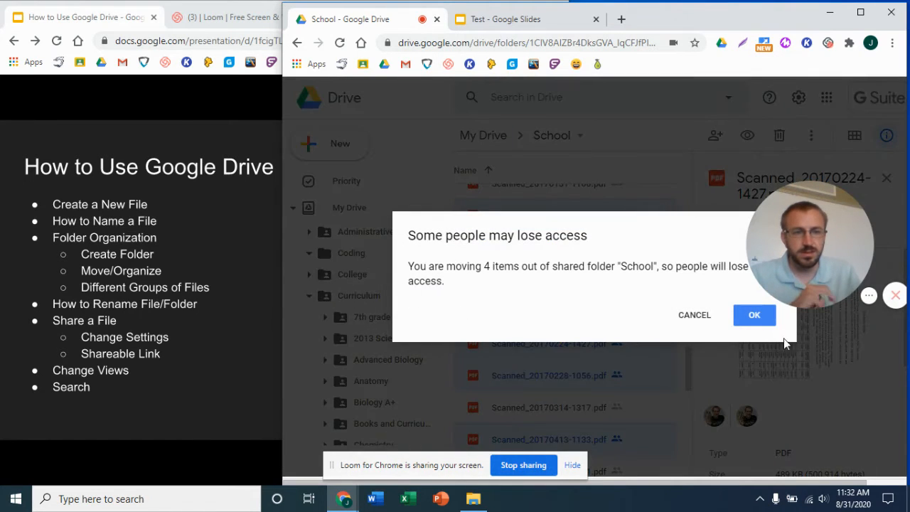
{"action": "left_click", "coordinate": [737, 318]}
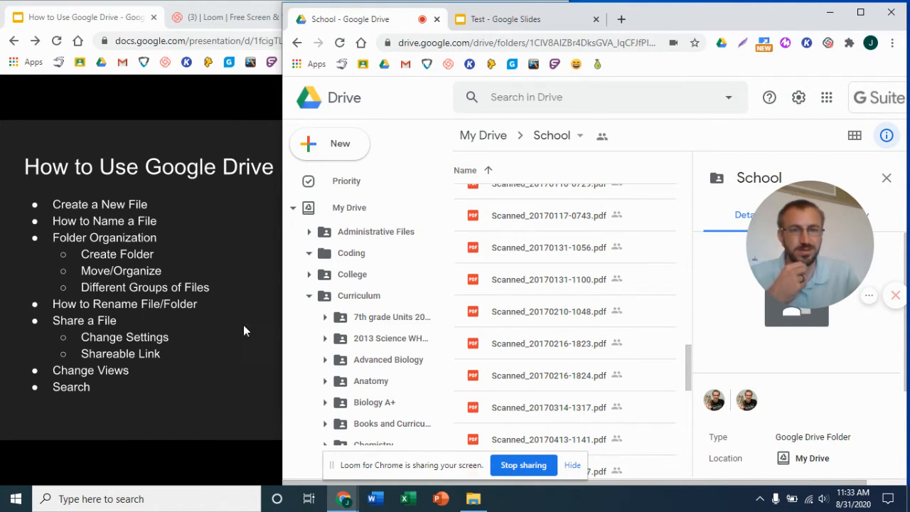
Step: Show the available actions for the College folder in the folder tree to find the Rename option
{"action": "scroll", "coordinate": [516, 285], "scroll_direction": "up", "scroll_amount": 3}
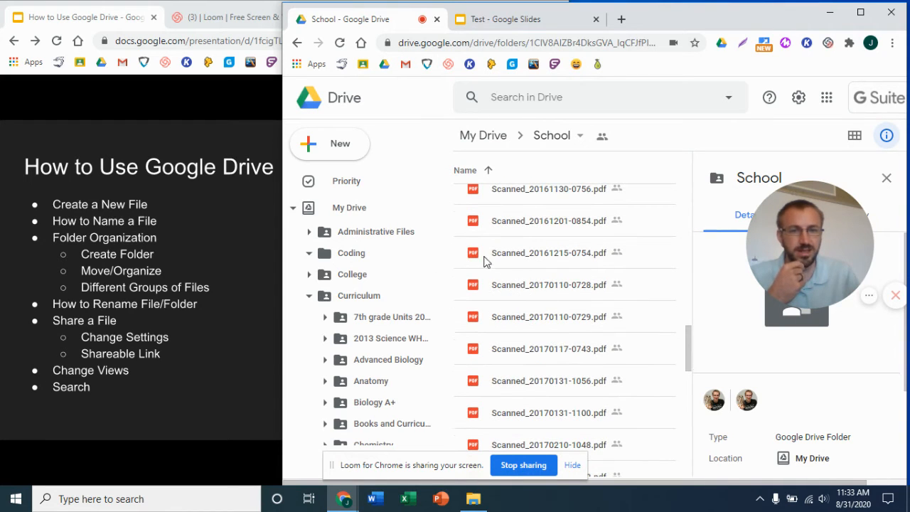
{"action": "right_click", "coordinate": [361, 282]}
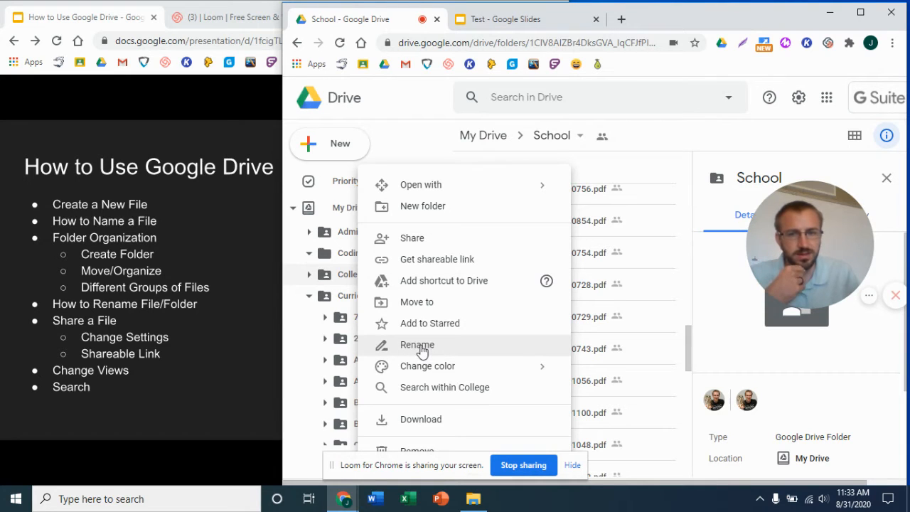
Step: Check the How to Use Google Drive outline slide in the presentation window and return to the School folder in Drive
{"action": "left_click", "coordinate": [132, 329]}
{"action": "key", "text": "Left"}
{"action": "key", "text": "Right"}
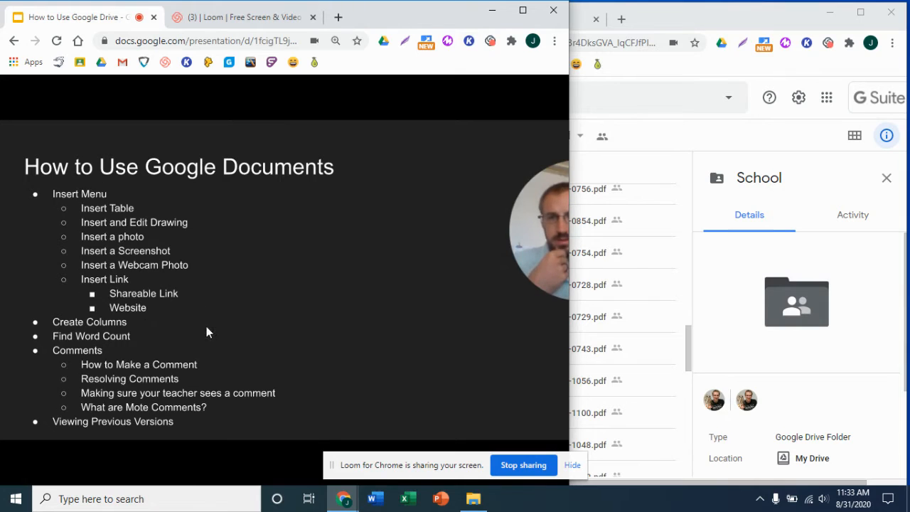
{"action": "key", "text": "Left"}
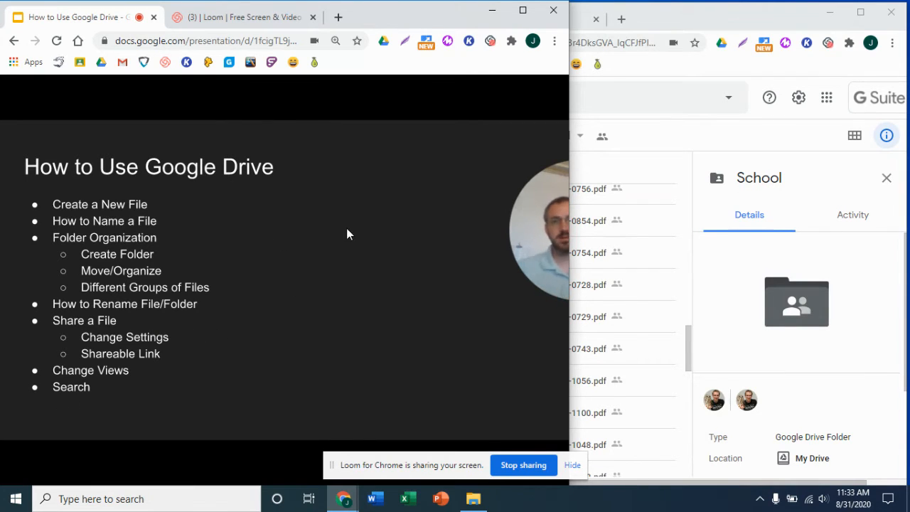
{"action": "left_click", "coordinate": [699, 152]}
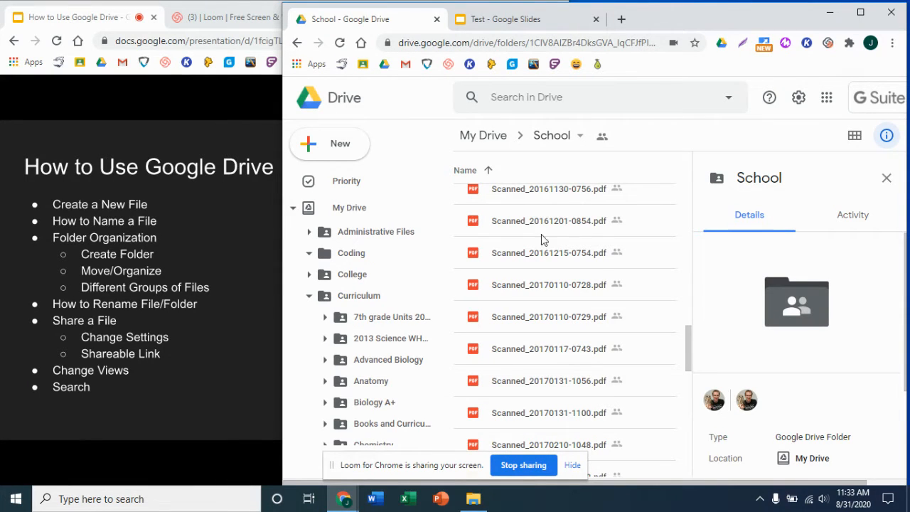
Step: Open sharing for Scanned_20161201-0854.pdf in the School folder and add the first contact matching the searched first name
{"action": "left_click", "coordinate": [524, 223]}
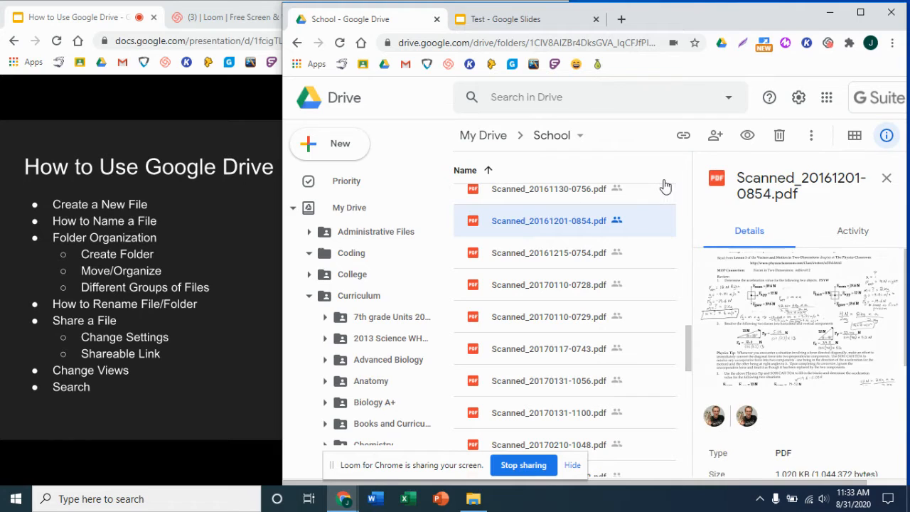
{"action": "left_click", "coordinate": [715, 136]}
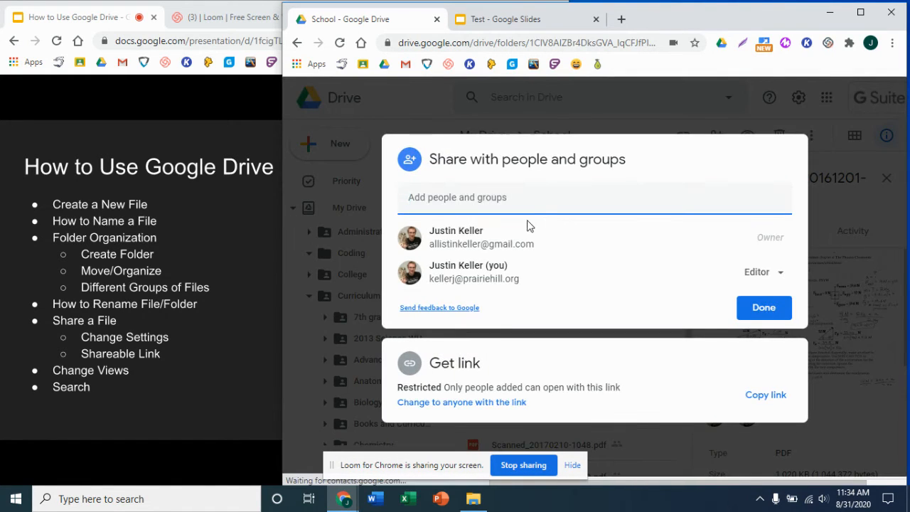
{"action": "left_click", "coordinate": [498, 199]}
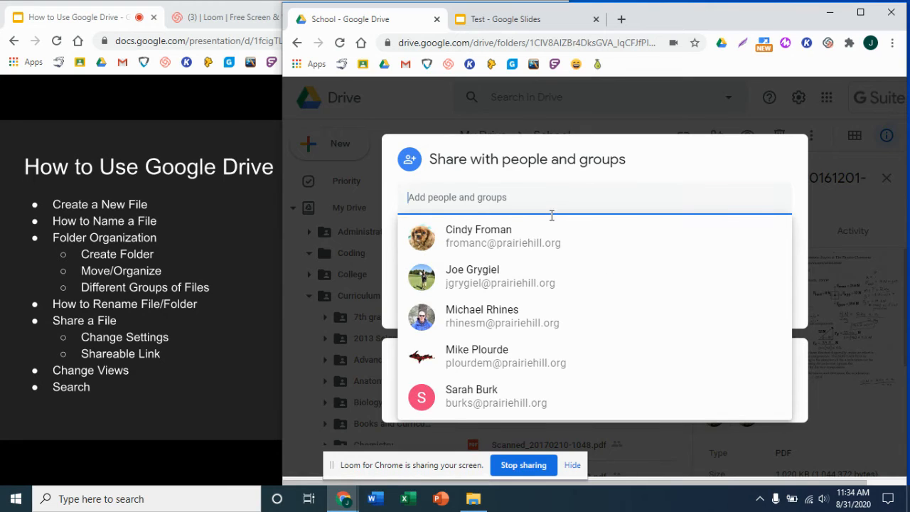
{"action": "type", "text": "cindy"}
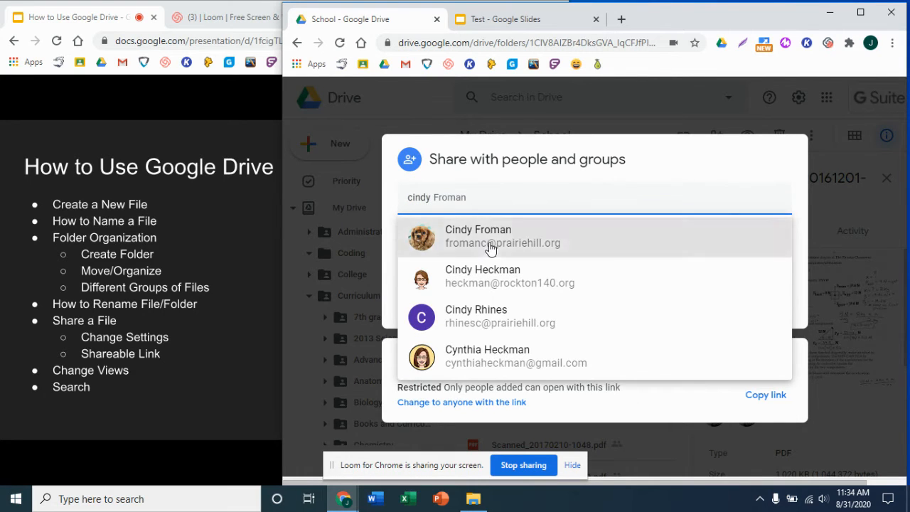
{"action": "left_click", "coordinate": [490, 245]}
Step: Add the message "Test Run. Ignore it!" to the share notification and send it
{"action": "left_click", "coordinate": [472, 266]}
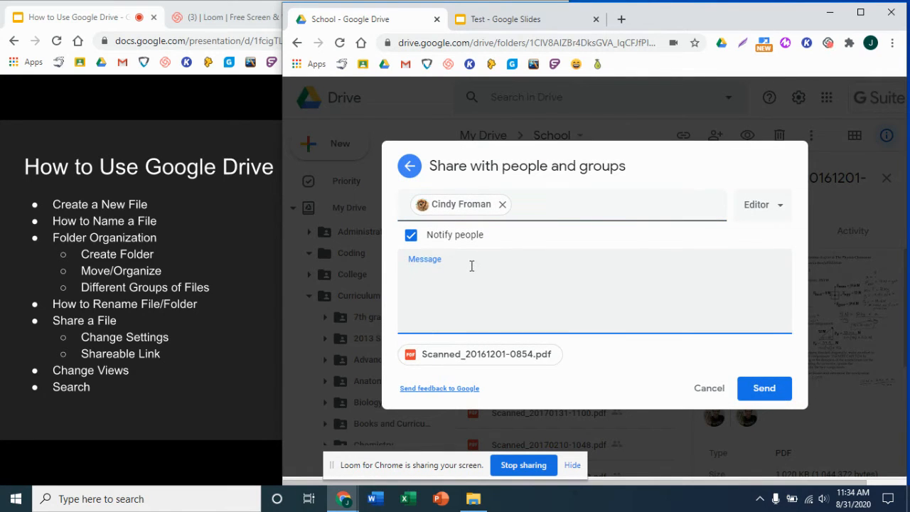
{"action": "type", "text": "Test Run.  Ignore it!!!"}
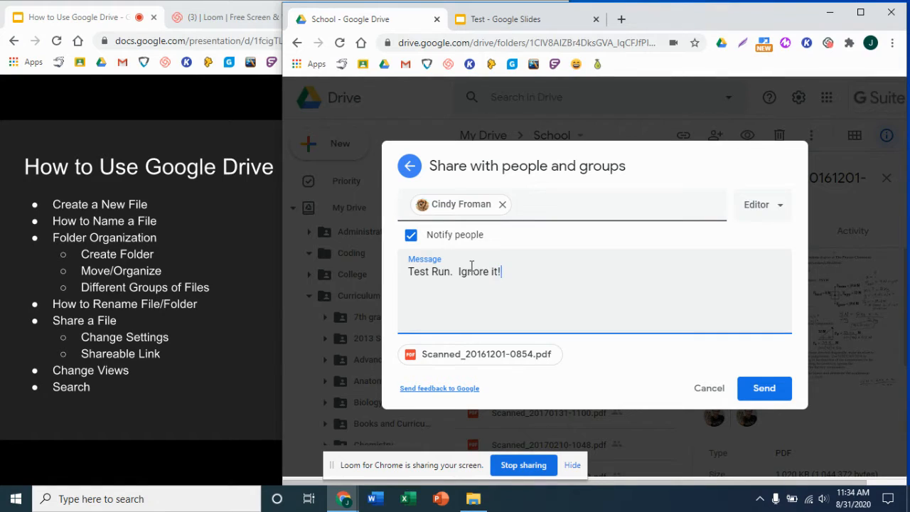
{"action": "left_click", "coordinate": [754, 389]}
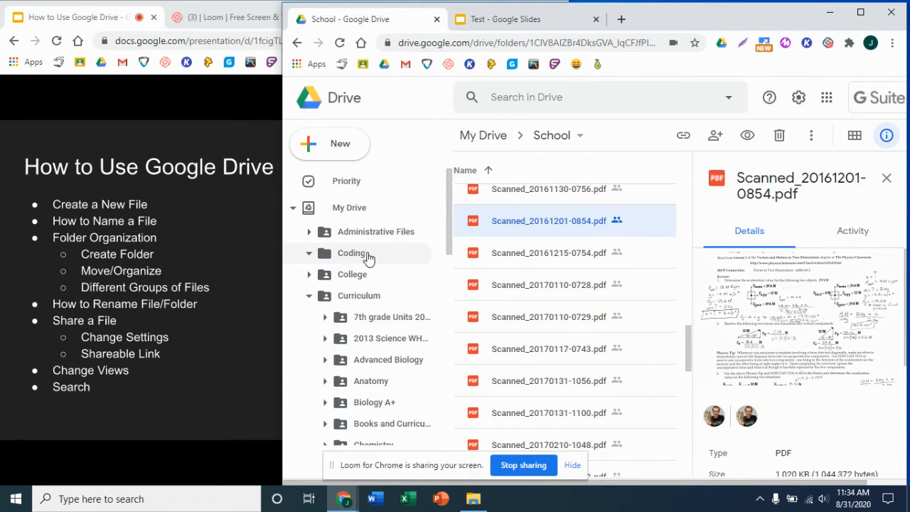
Step: Return to My Drive and open the sharing settings of the Coding folder
{"action": "scroll", "coordinate": [483, 227], "scroll_direction": "up", "scroll_amount": 5}
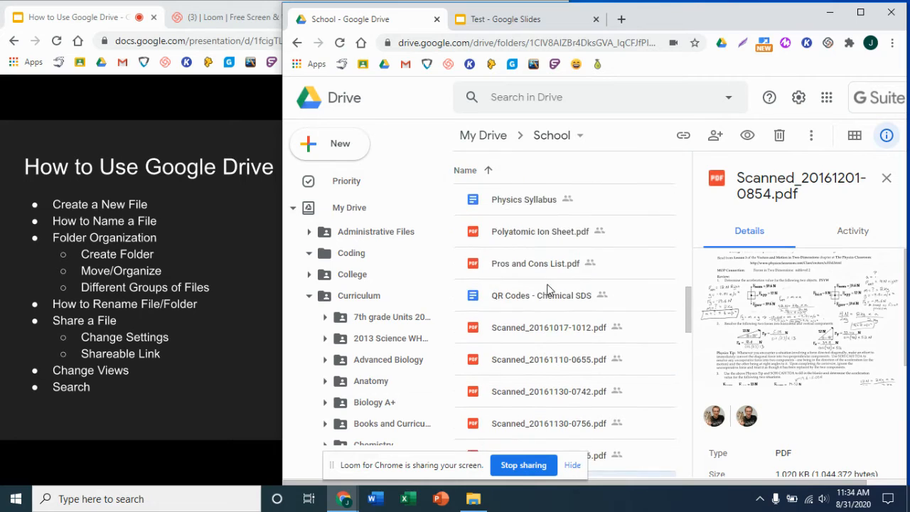
{"action": "left_click", "coordinate": [487, 134]}
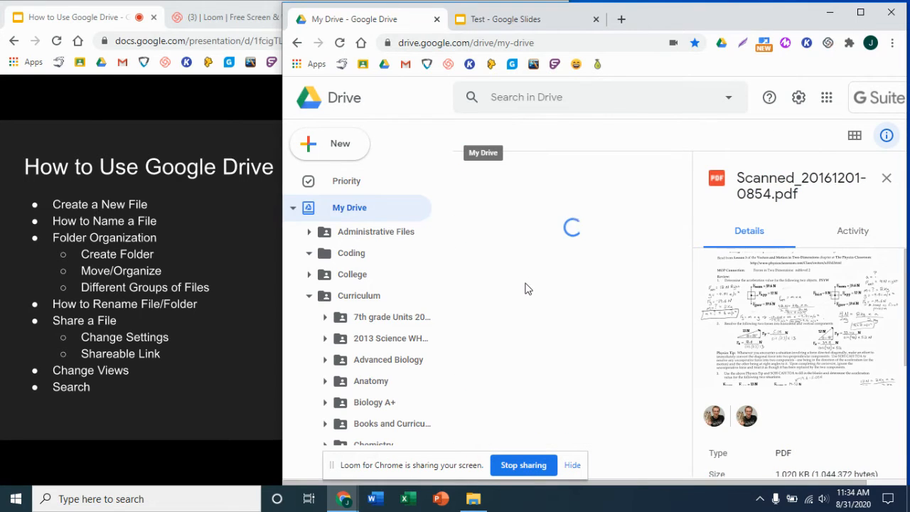
{"action": "scroll", "coordinate": [509, 336], "scroll_direction": "down", "scroll_amount": 1}
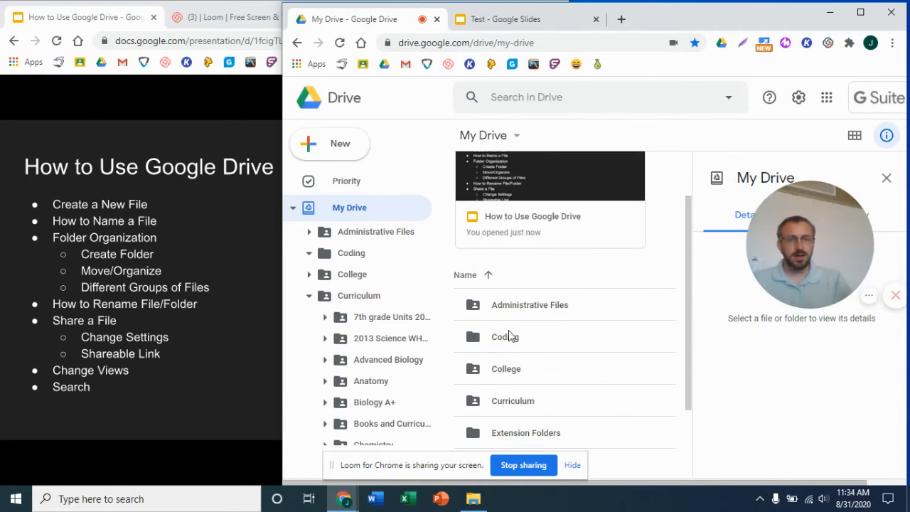
{"action": "left_click", "coordinate": [508, 337]}
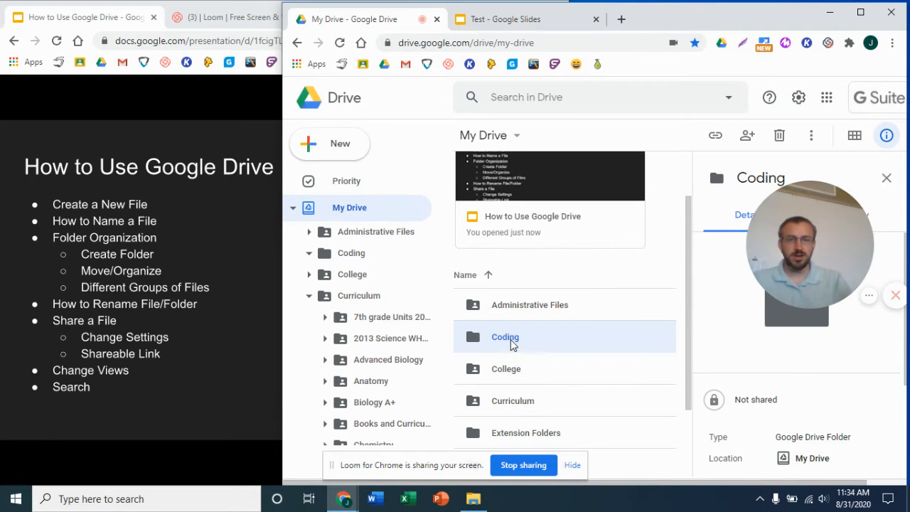
{"action": "right_click", "coordinate": [518, 347]}
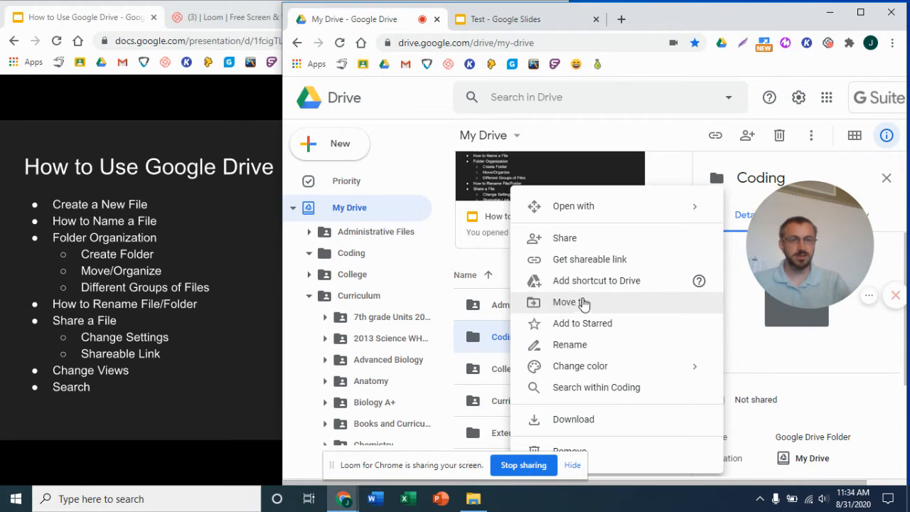
{"action": "left_click", "coordinate": [571, 239]}
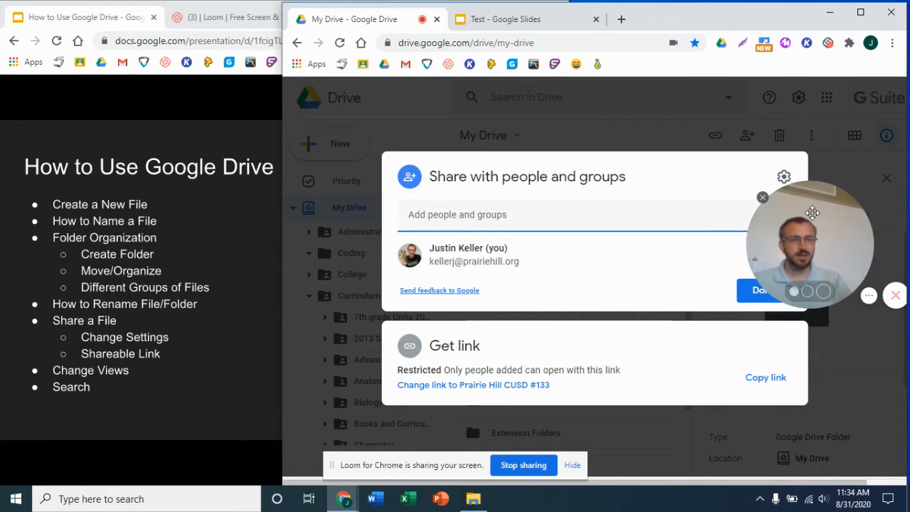
Step: Add the first suggested contact as a recipient for the Coding folder
{"action": "left_click_drag", "start_coordinate": [812, 213], "coordinate": [806, 376]}
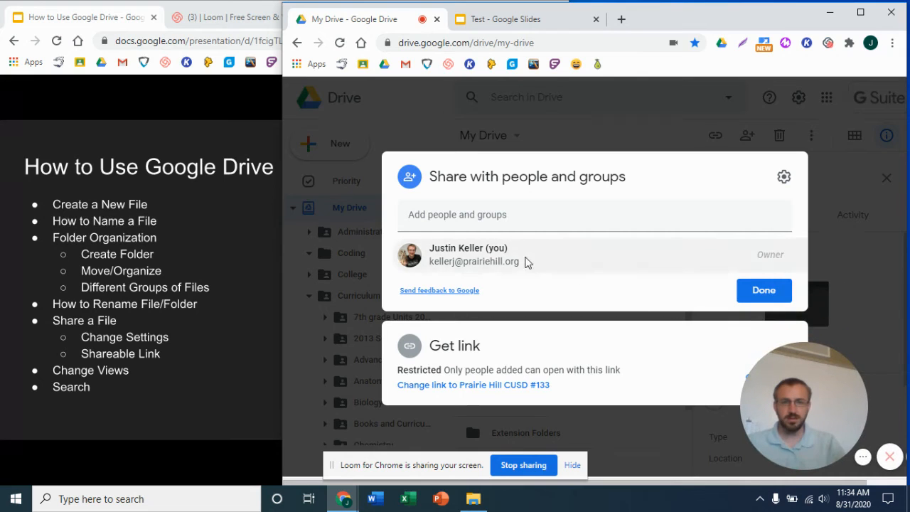
{"action": "left_click", "coordinate": [513, 223]}
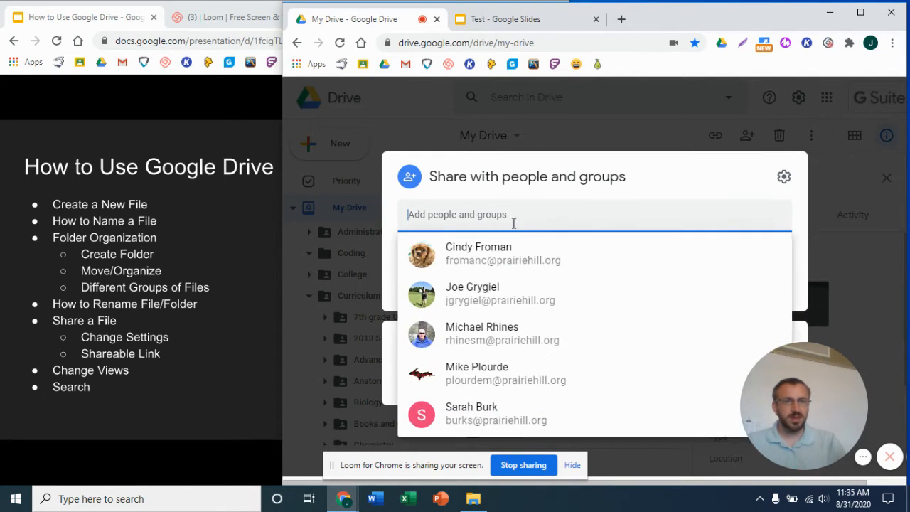
{"action": "left_click", "coordinate": [506, 248]}
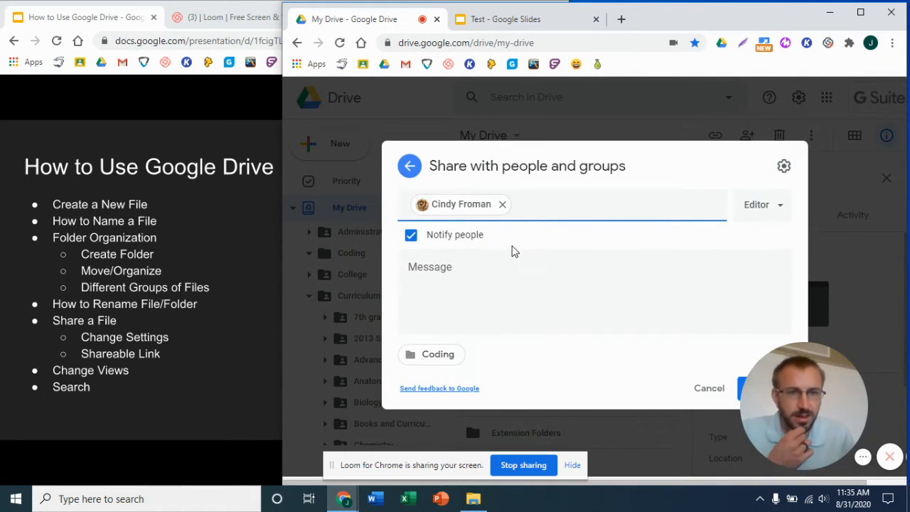
Step: Check the access roles offered for the Coding folder's recipient and back out of the pending invitation
{"action": "left_click", "coordinate": [773, 211]}
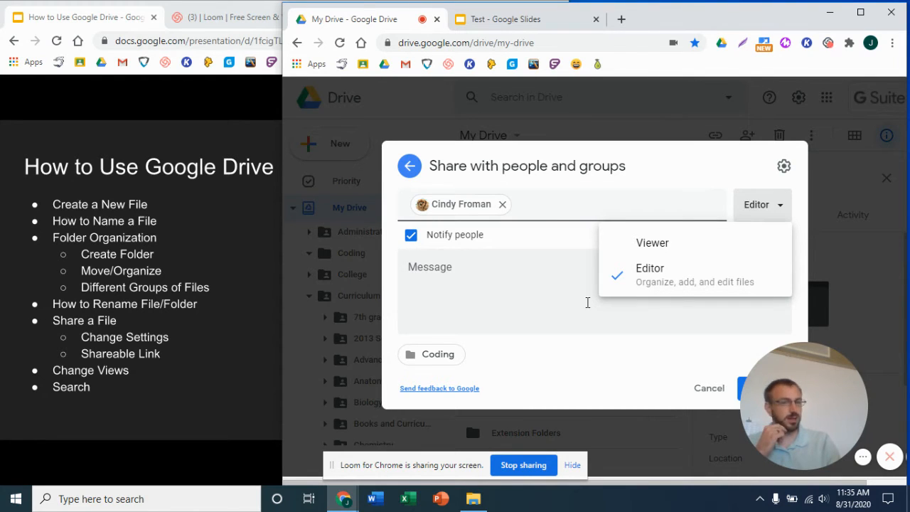
{"action": "left_click", "coordinate": [657, 349]}
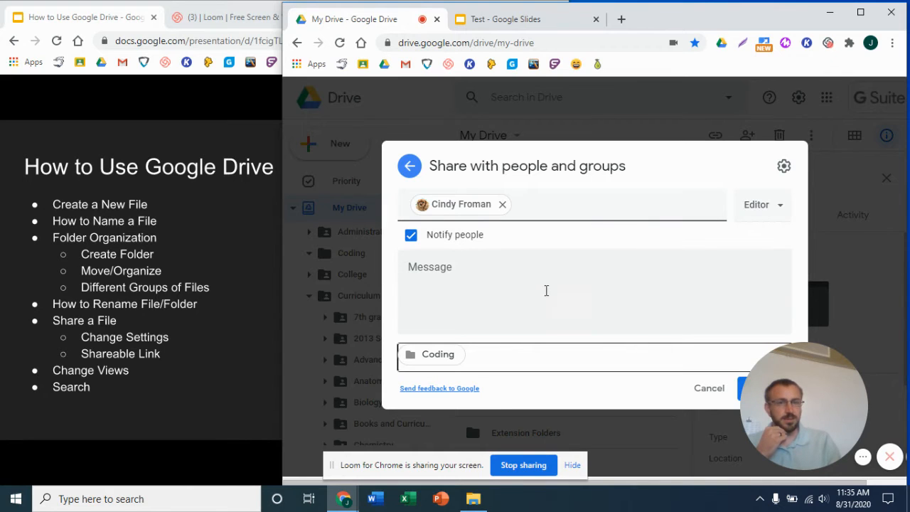
{"action": "left_click", "coordinate": [594, 277]}
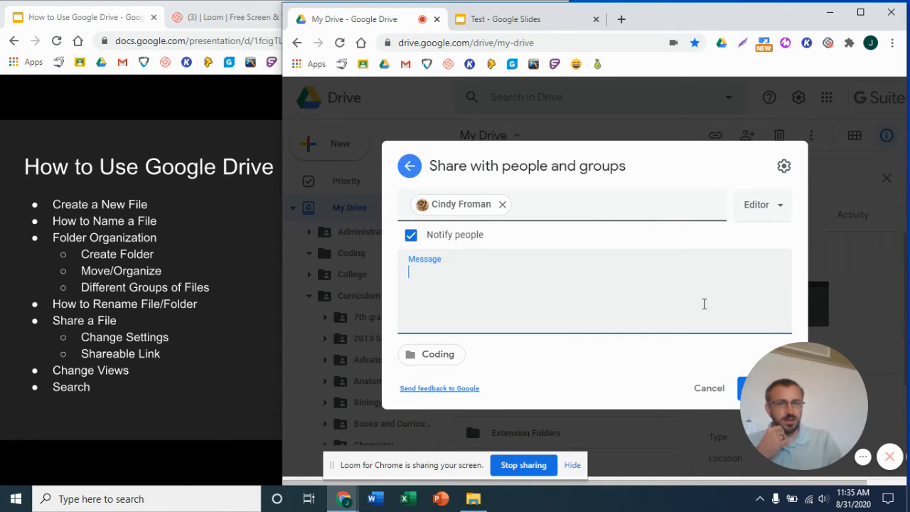
{"action": "left_click", "coordinate": [409, 168]}
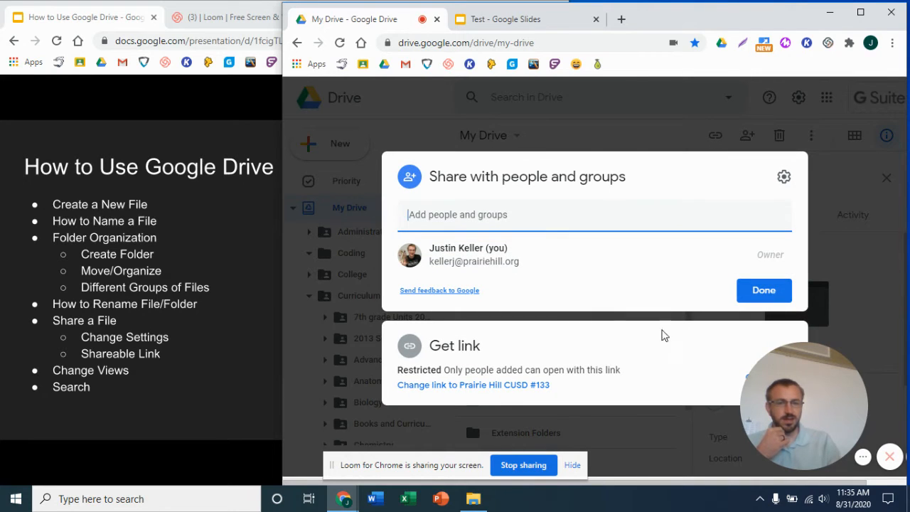
{"action": "mouse_move", "coordinate": [814, 404]}
{"action": "left_click_drag", "start_coordinate": [813, 404], "coordinate": [864, 118]}
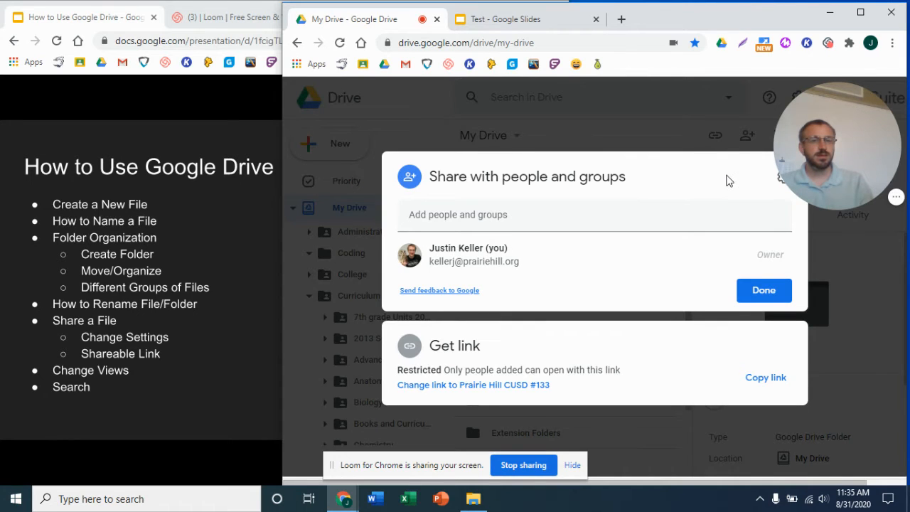
{"action": "mouse_move", "coordinate": [811, 176]}
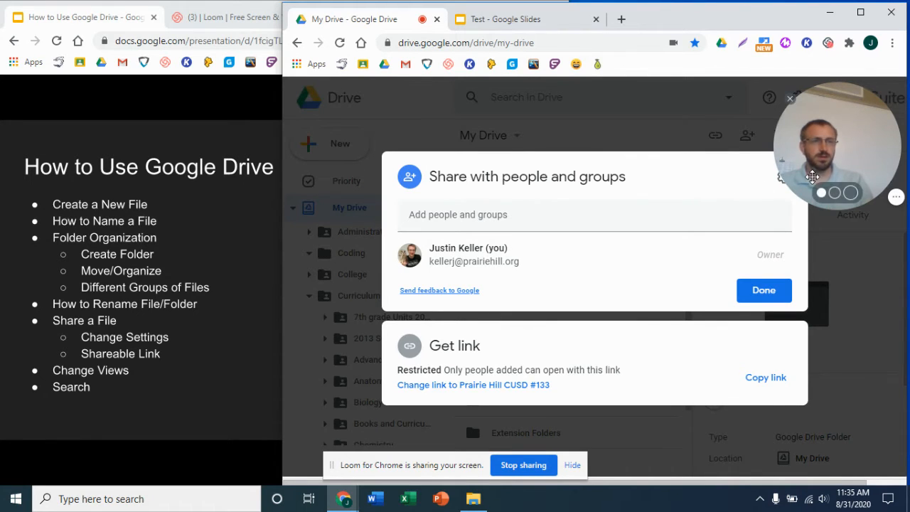
{"action": "left_click", "coordinate": [789, 100]}
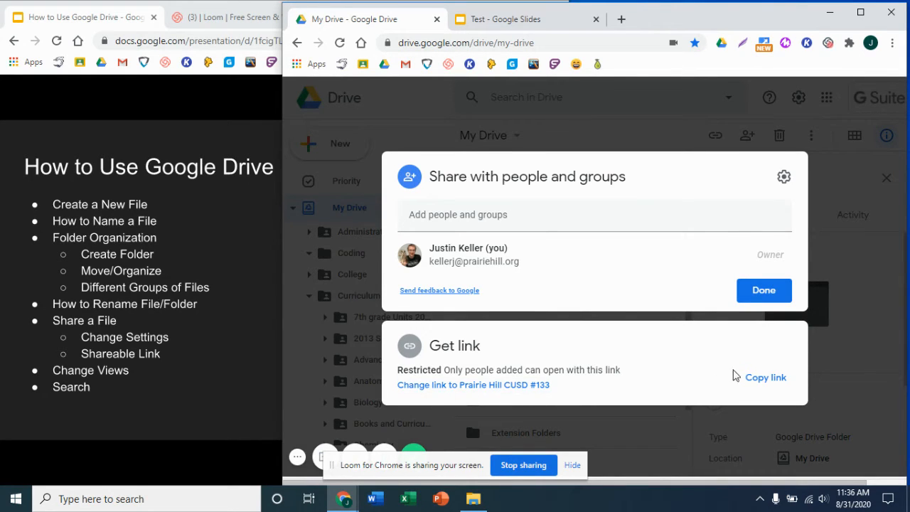
Step: Change the Coding folder's link access to Prairie Hill CUSD #133 and check the link's role options
{"action": "left_click", "coordinate": [763, 380]}
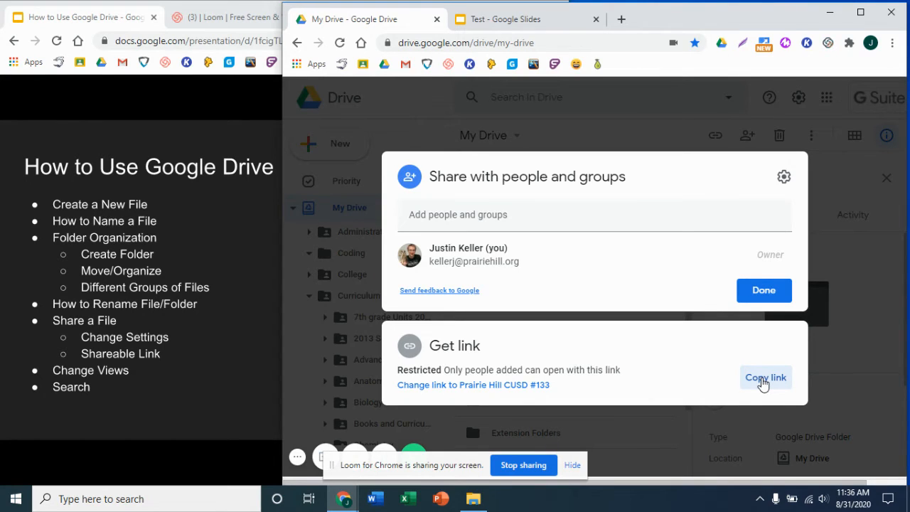
{"action": "left_click", "coordinate": [472, 386]}
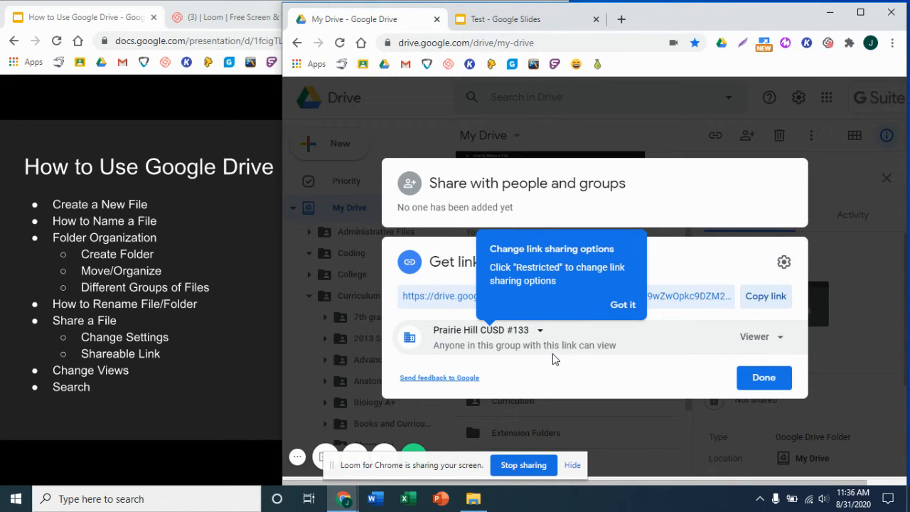
{"action": "left_click", "coordinate": [778, 341]}
{"action": "left_click", "coordinate": [684, 346]}
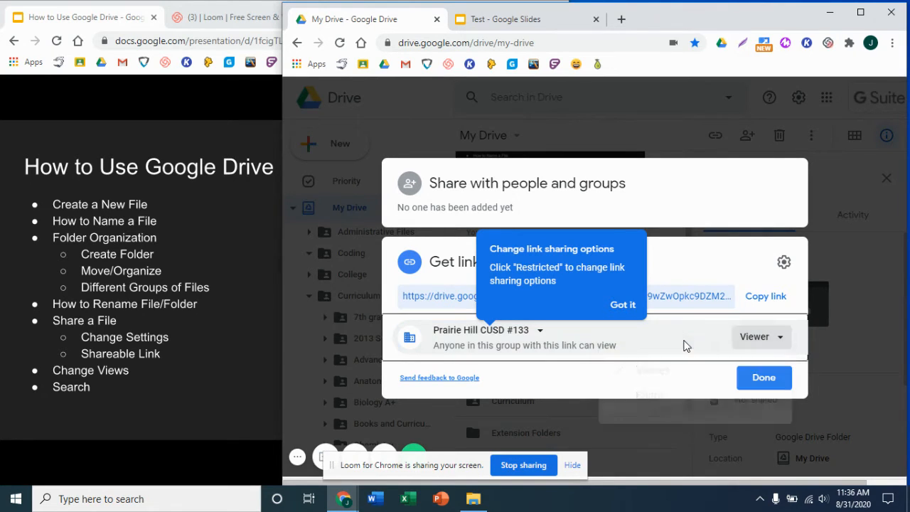
Step: Review the audience options for the Coding folder's link and copy the link before closing the sharing settings
{"action": "left_click", "coordinate": [619, 305]}
{"action": "left_click", "coordinate": [540, 333]}
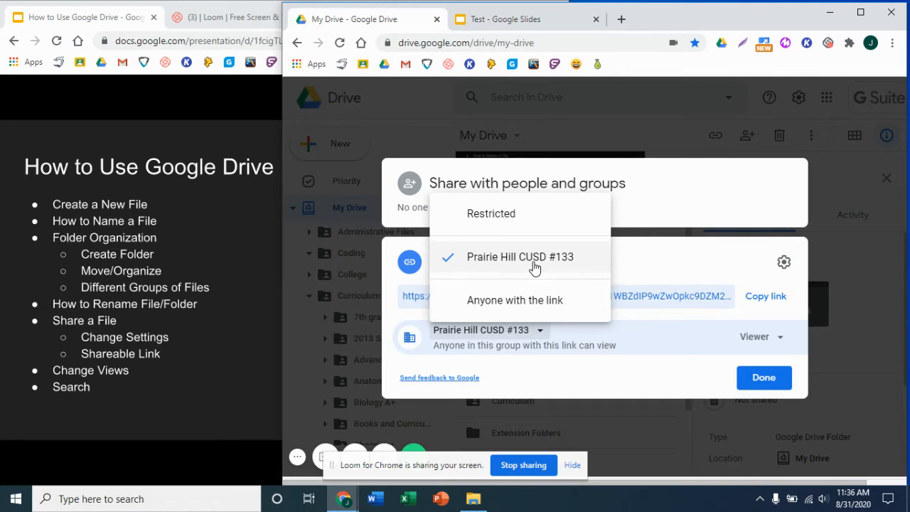
{"action": "left_click", "coordinate": [667, 380]}
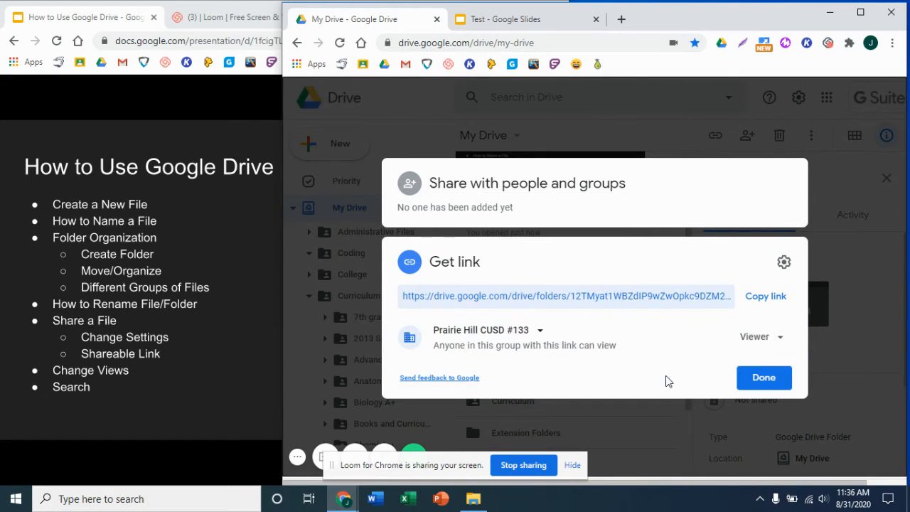
{"action": "left_click", "coordinate": [765, 298]}
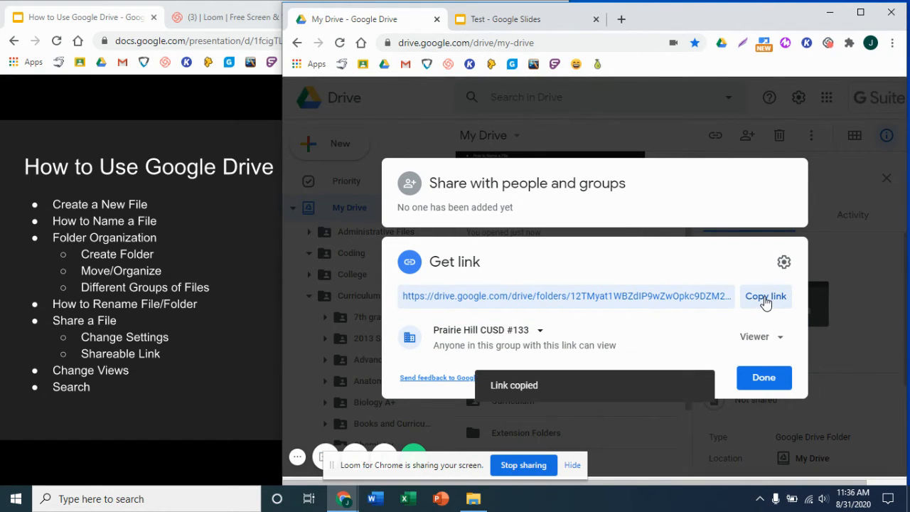
{"action": "left_click", "coordinate": [762, 386]}
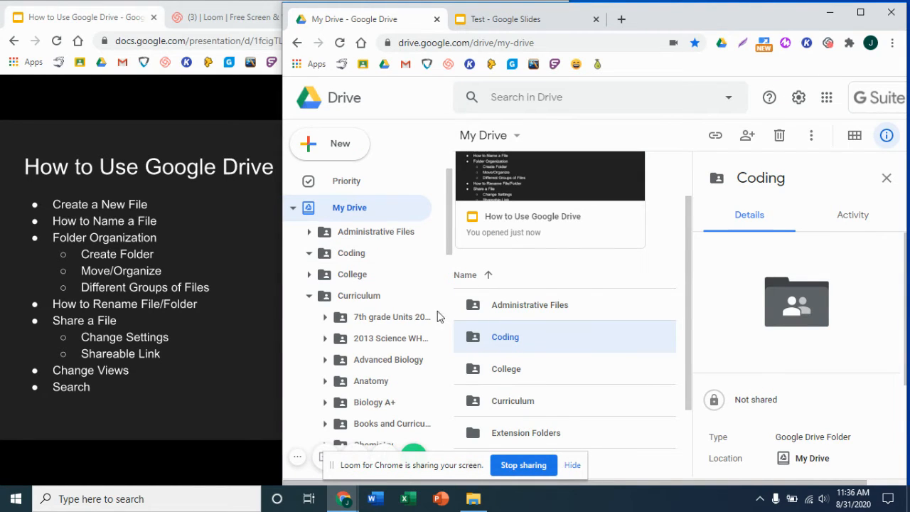
Step: Open the Test presentation from the Coding folder
{"action": "scroll", "coordinate": [362, 302], "scroll_direction": "down", "scroll_amount": 1}
{"action": "scroll", "coordinate": [505, 329], "scroll_direction": "down", "scroll_amount": 1}
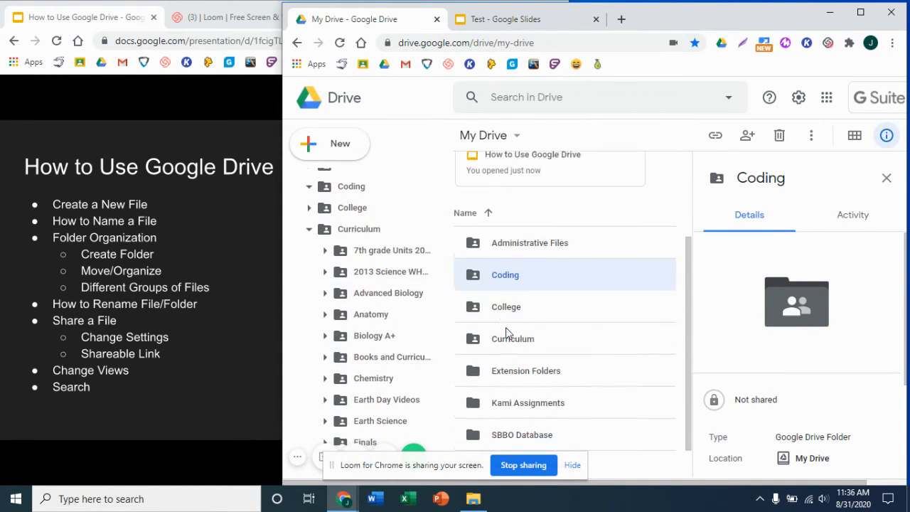
{"action": "double_click", "coordinate": [498, 278]}
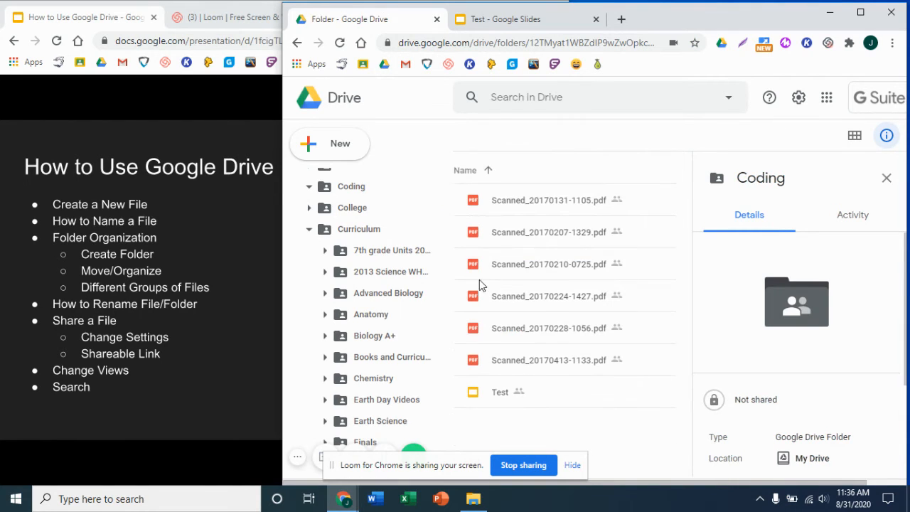
{"action": "left_click", "coordinate": [498, 392]}
{"action": "double_click", "coordinate": [497, 391]}
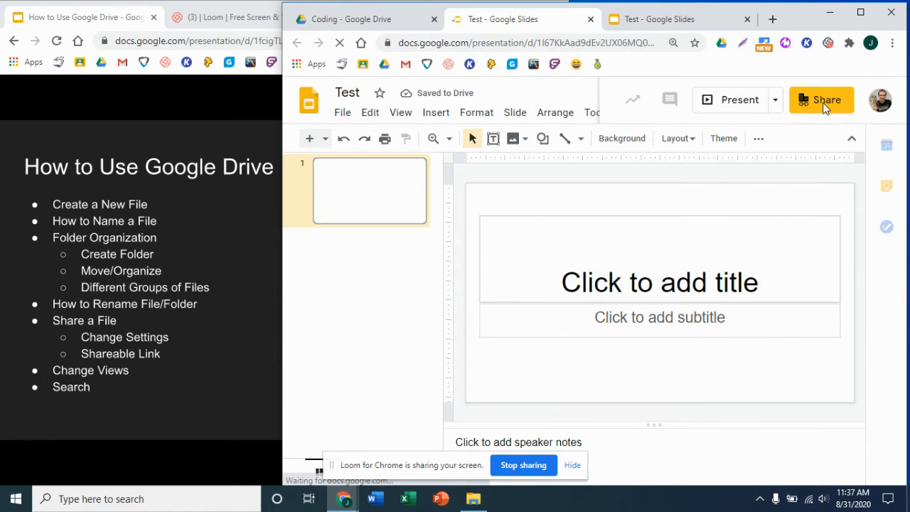
Step: Copy the Test presentation's shareable link from its sharing settings and close them
{"action": "left_click", "coordinate": [823, 103]}
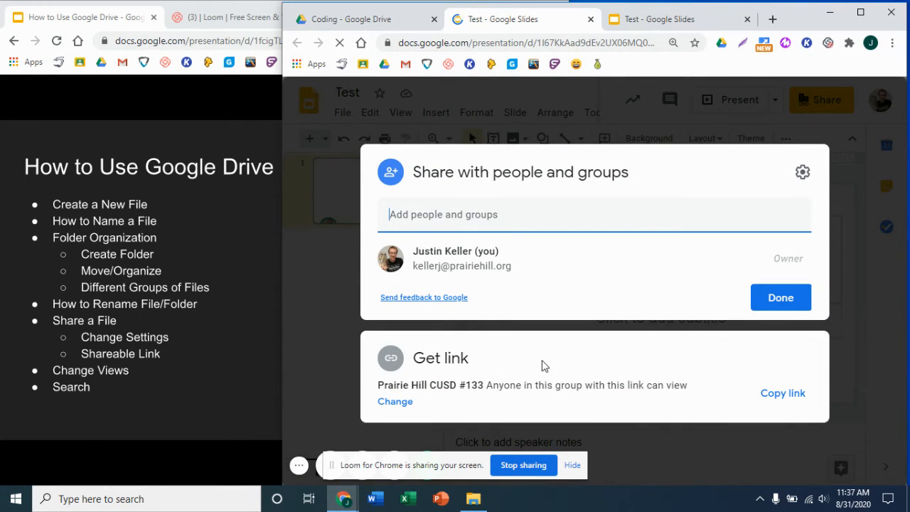
{"action": "left_click", "coordinate": [774, 401]}
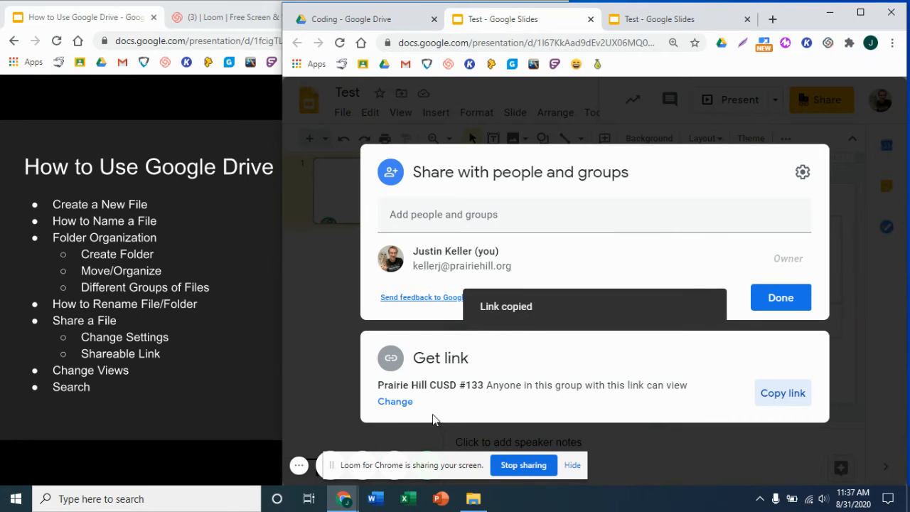
{"action": "left_click", "coordinate": [394, 403]}
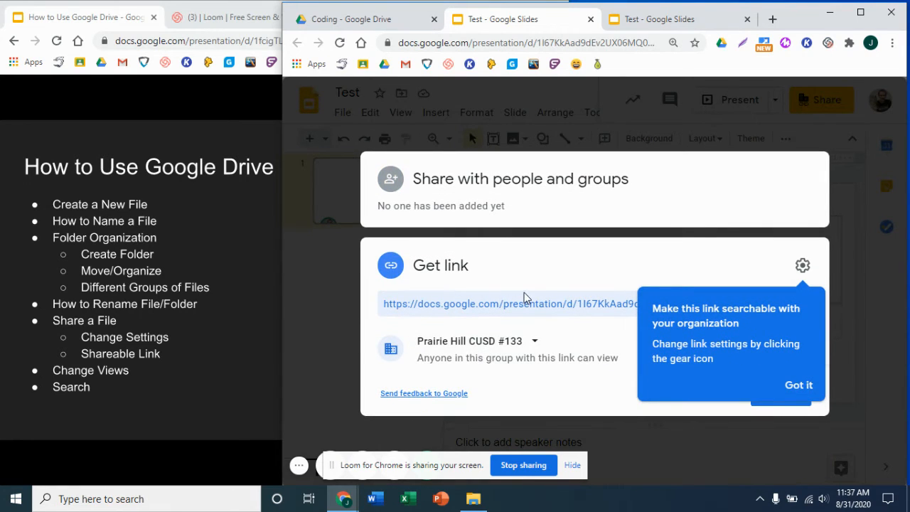
{"action": "left_click", "coordinate": [561, 304]}
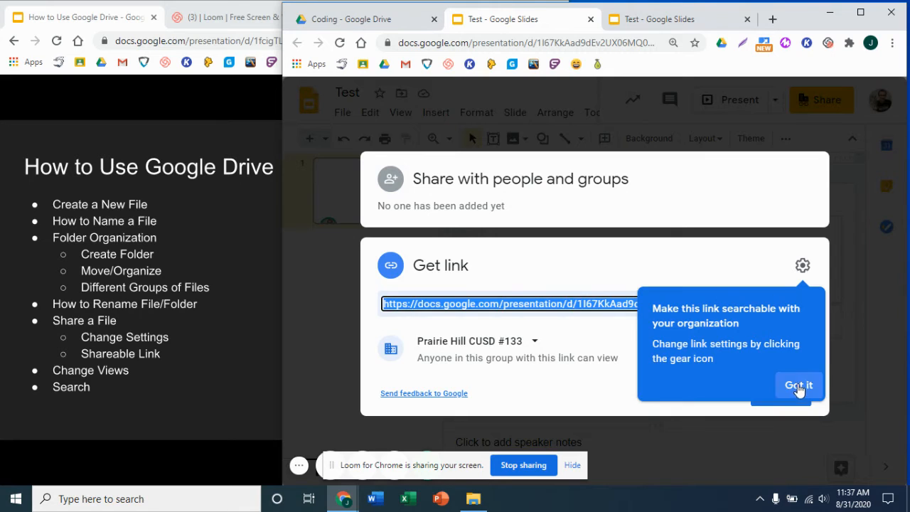
{"action": "left_click", "coordinate": [797, 385]}
{"action": "left_click", "coordinate": [775, 304]}
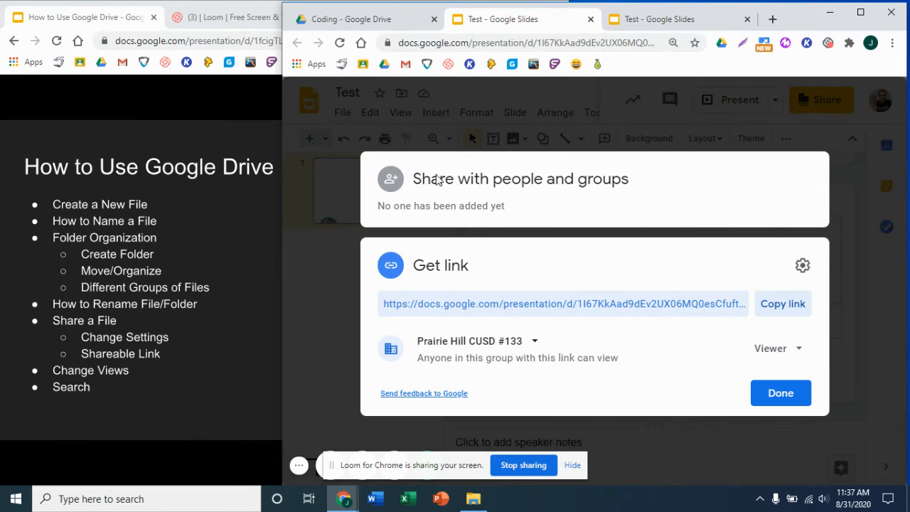
{"action": "left_click", "coordinate": [756, 389]}
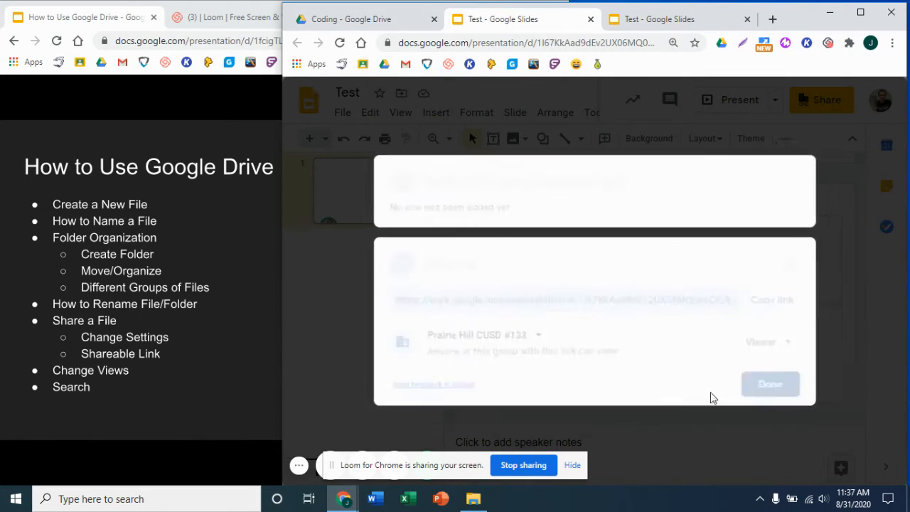
Step: Paste the copied sharing link into the subtitle placeholder of the Test presentation's first slide
{"action": "left_click", "coordinate": [653, 316]}
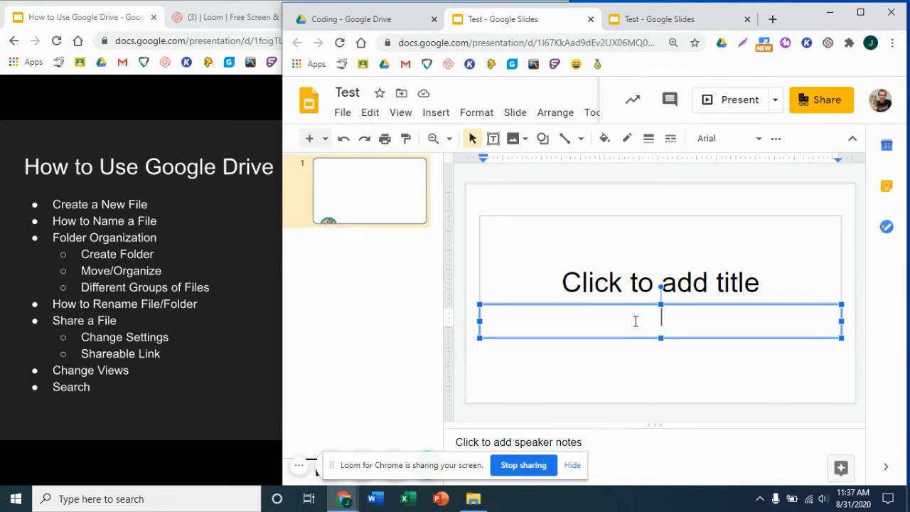
{"action": "right_click", "coordinate": [635, 321]}
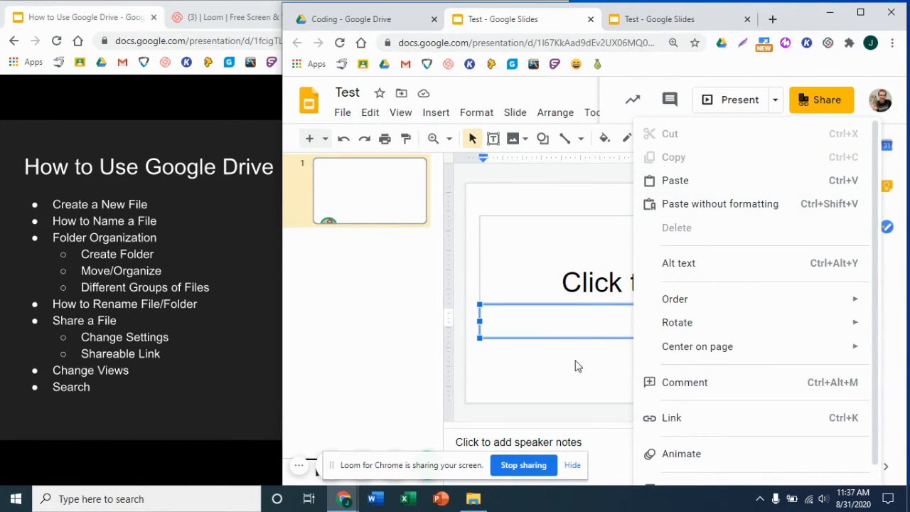
{"action": "left_click", "coordinate": [598, 325]}
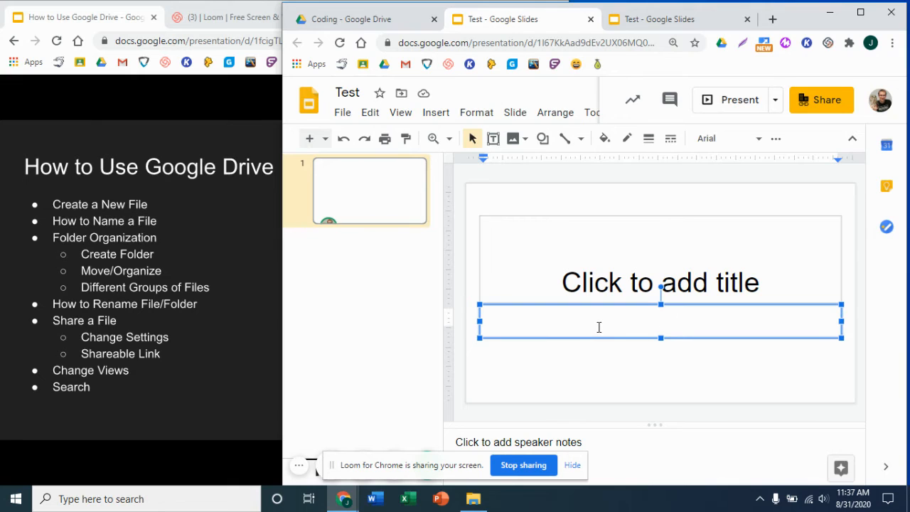
{"action": "key", "text": "ctrl+v"}
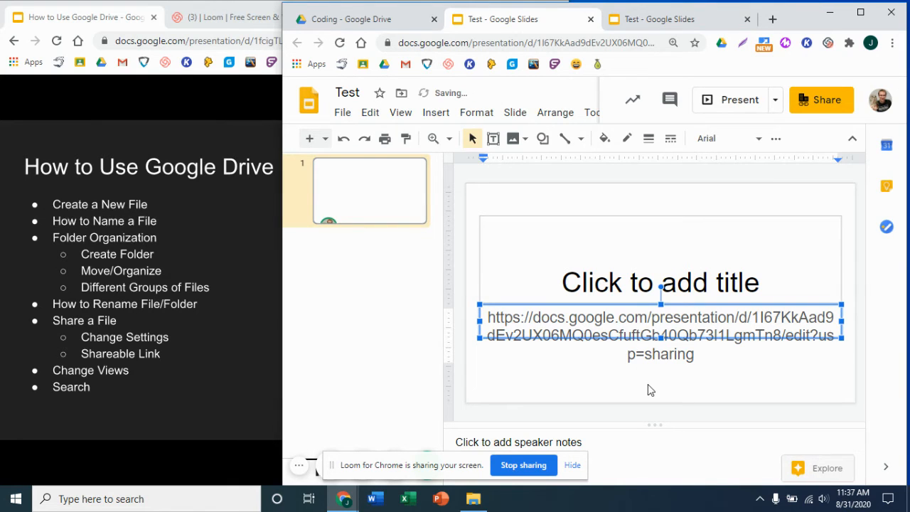
{"action": "left_click", "coordinate": [717, 377]}
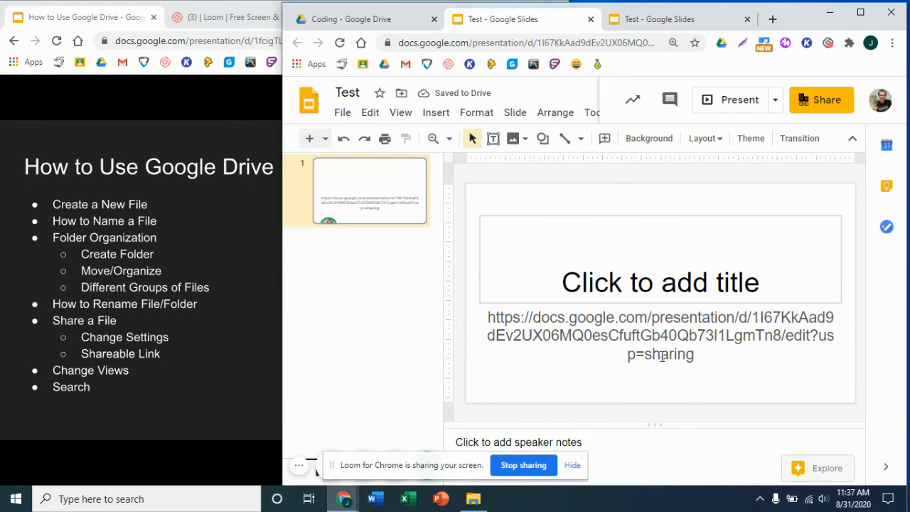
Step: Highlight the Test presentation's web address in the browser
{"action": "left_click", "coordinate": [561, 47]}
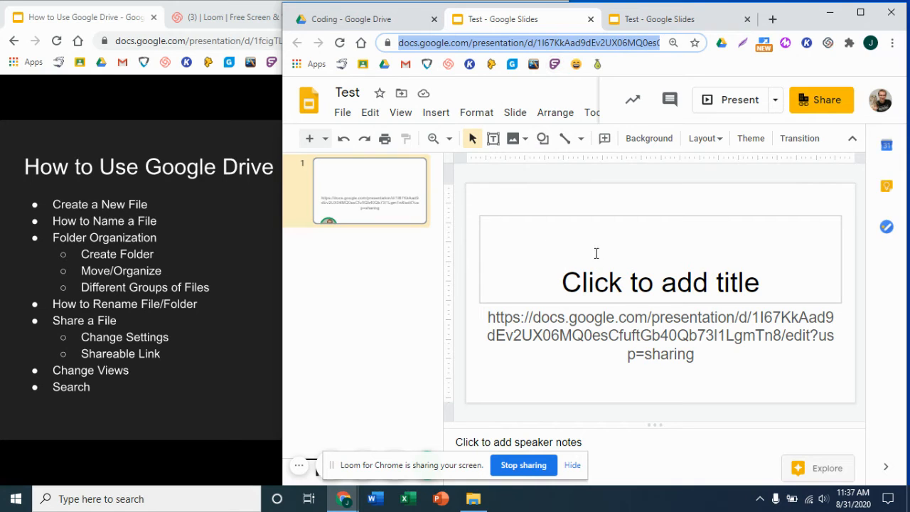
{"action": "left_click", "coordinate": [644, 336]}
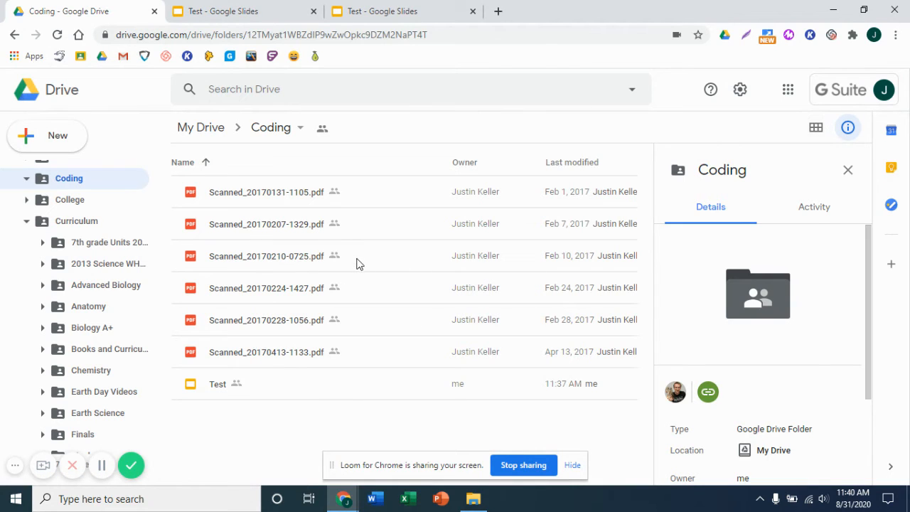
Step: Toggle the file details display in the Coding folder and view the details of Scanned_20170224-1427.pdf and Scanned_20170210-0725.pdf
{"action": "left_click", "coordinate": [391, 282]}
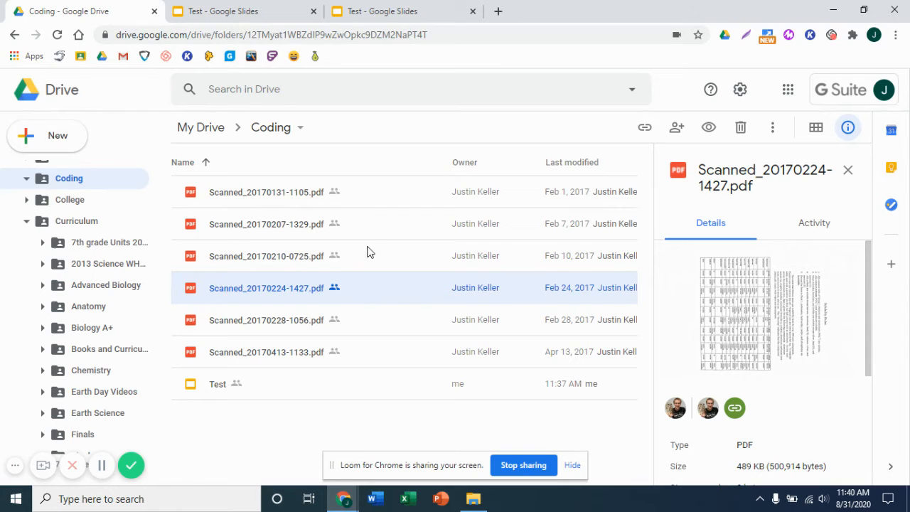
{"action": "left_click", "coordinate": [848, 128]}
{"action": "left_click", "coordinate": [848, 128]}
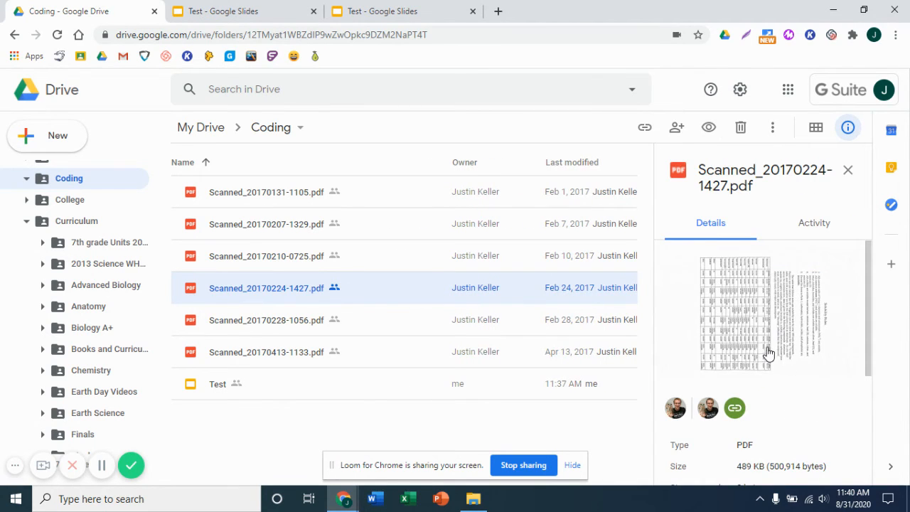
{"action": "left_click", "coordinate": [302, 262]}
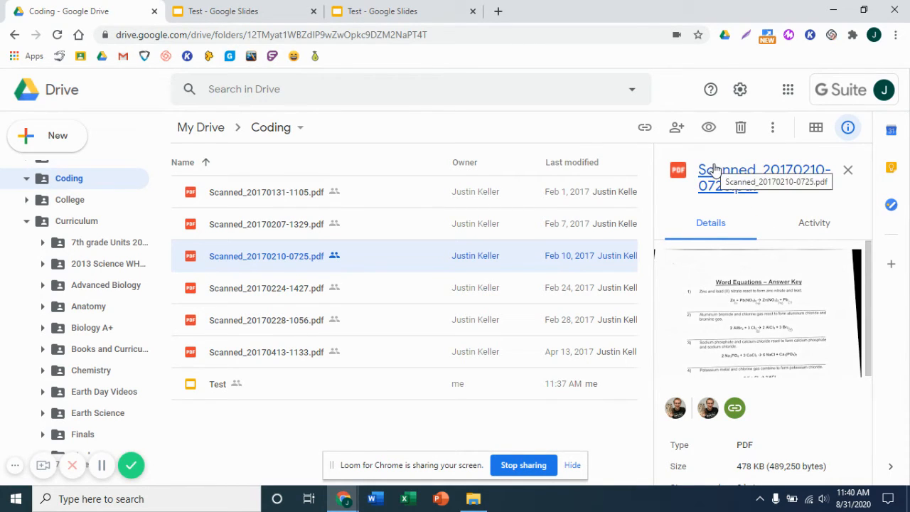
Step: Switch the Coding folder to grid view and look through the file thumbnails
{"action": "left_click", "coordinate": [816, 129]}
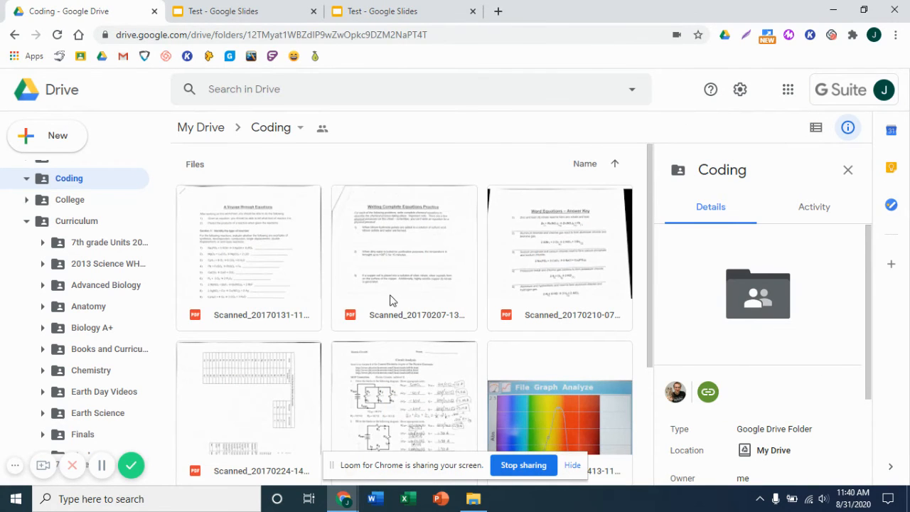
{"action": "scroll", "coordinate": [400, 284], "scroll_direction": "down", "scroll_amount": 3}
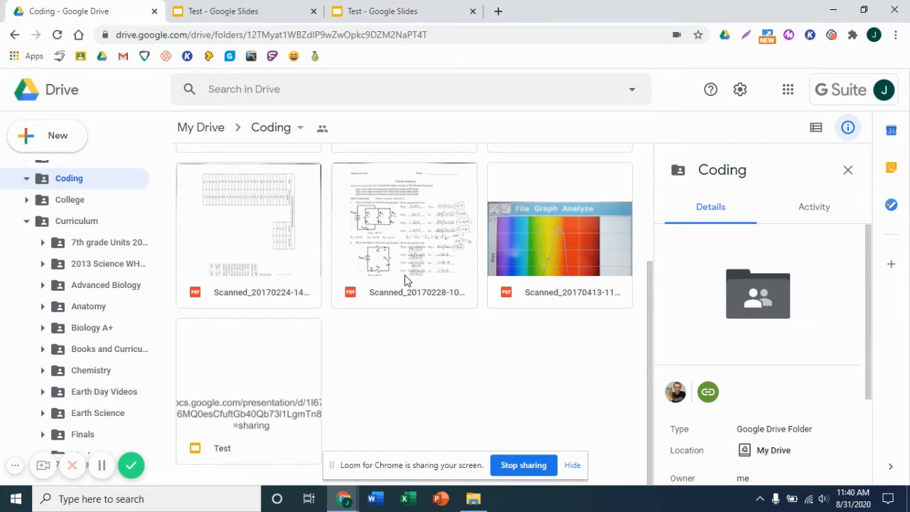
Step: Switch the Coding folder back to list view
{"action": "scroll", "coordinate": [405, 280], "scroll_direction": "up", "scroll_amount": 3}
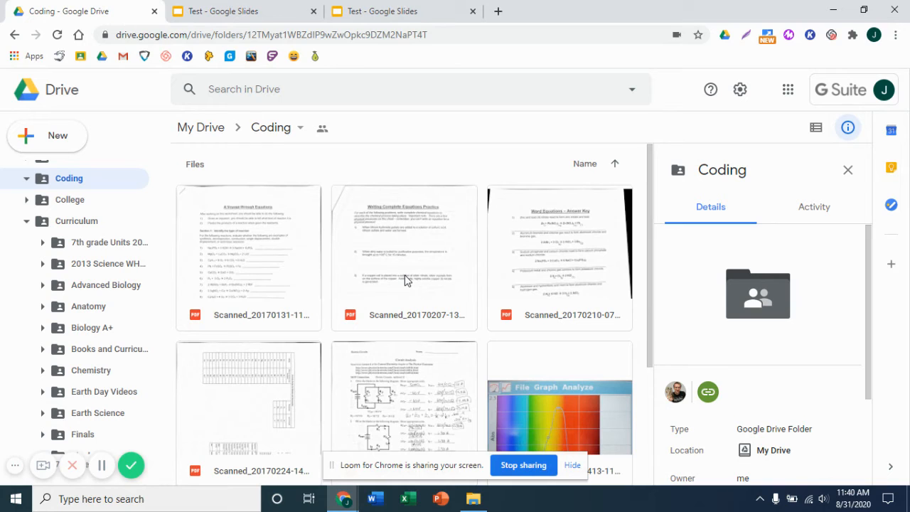
{"action": "left_click", "coordinate": [815, 127]}
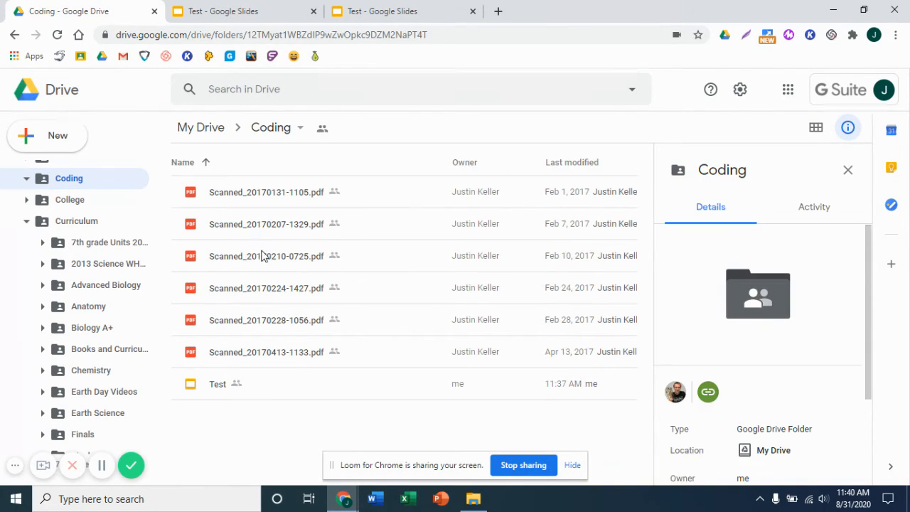
Step: Preview Scanned_20170210-0725.pdf in the Coding folder, look through the next three files, and close the preview
{"action": "left_click", "coordinate": [264, 256]}
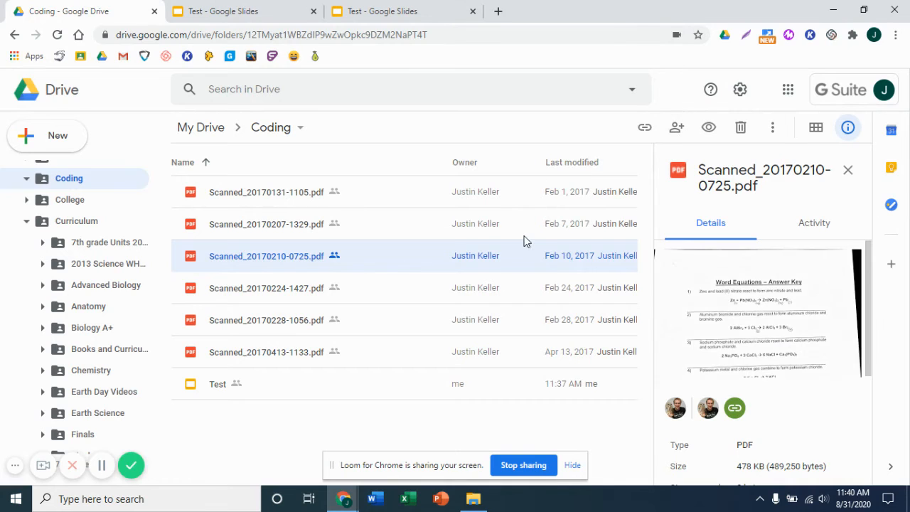
{"action": "left_click", "coordinate": [708, 131]}
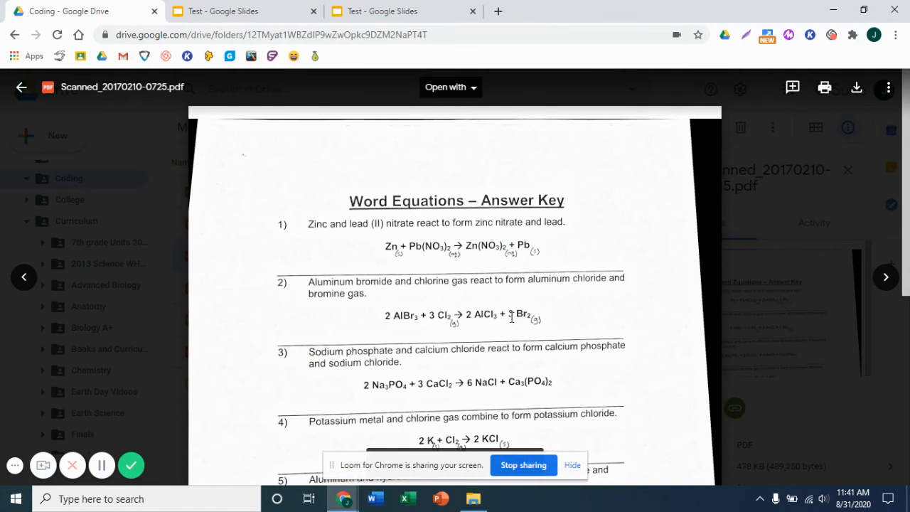
{"action": "left_click", "coordinate": [885, 277]}
{"action": "left_click", "coordinate": [885, 283]}
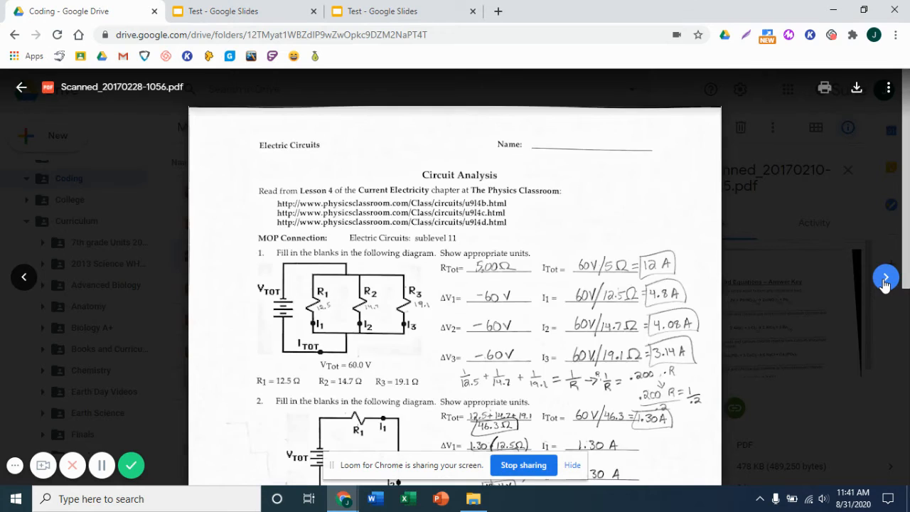
{"action": "left_click", "coordinate": [885, 279]}
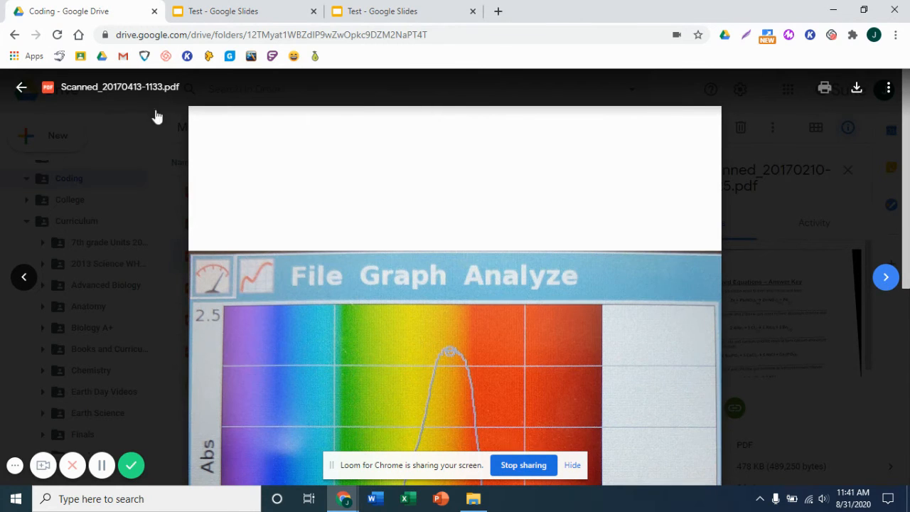
{"action": "left_click", "coordinate": [22, 87]}
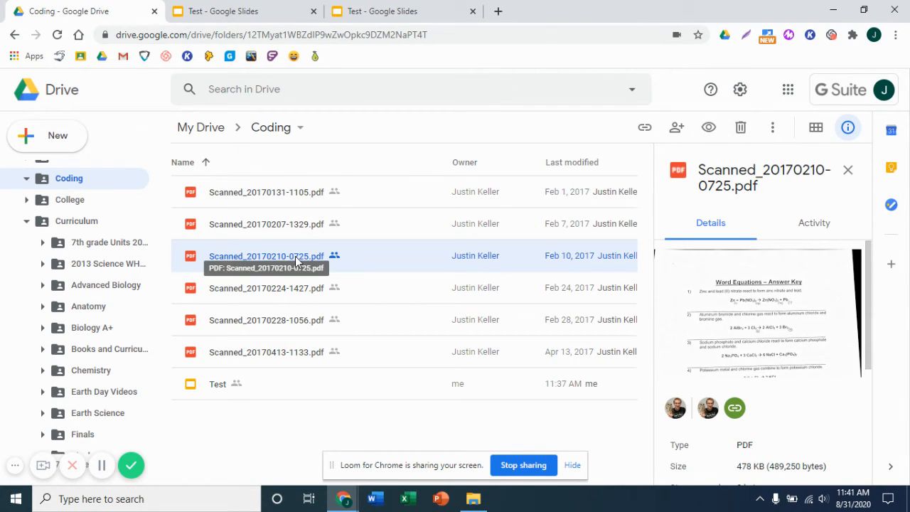
Step: Remove Scanned_20170224-1427.pdf from the Coding folder and bring the Trash entry into view
{"action": "left_click", "coordinate": [283, 297]}
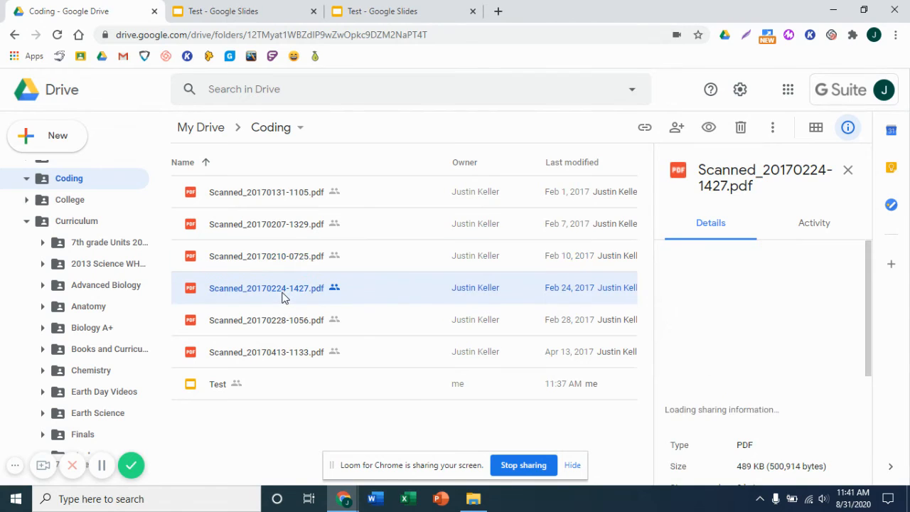
{"action": "left_click", "coordinate": [268, 331]}
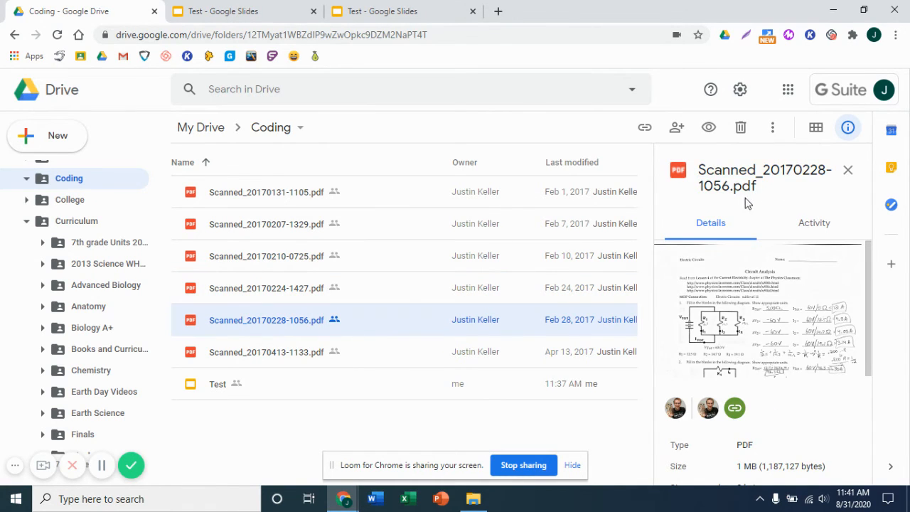
{"action": "left_click", "coordinate": [320, 289]}
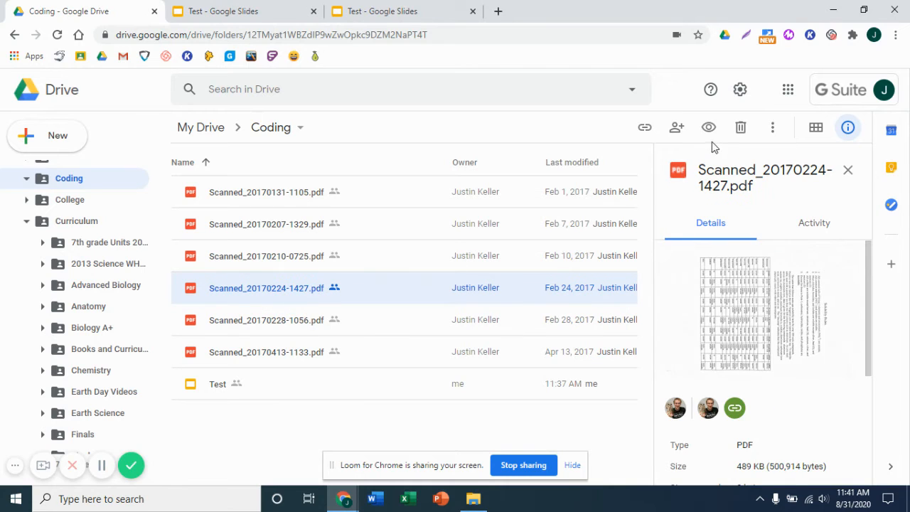
{"action": "left_click", "coordinate": [739, 131]}
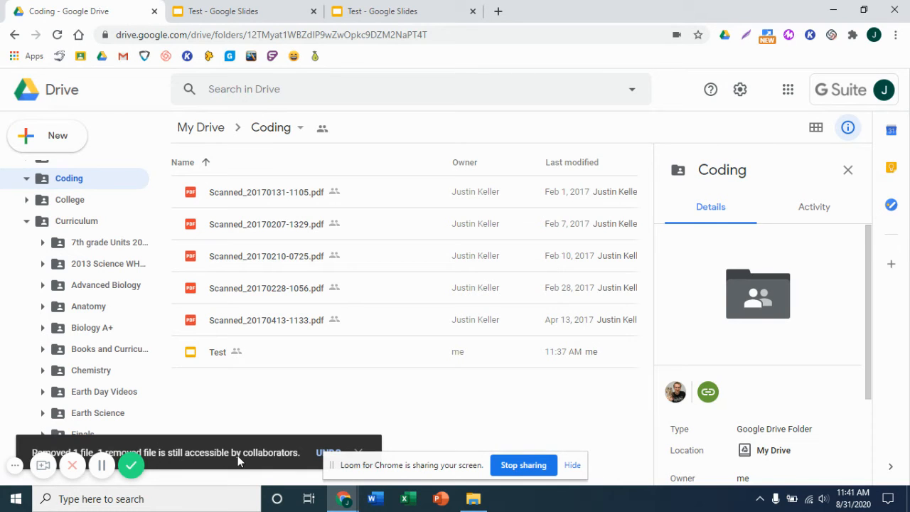
{"action": "scroll", "coordinate": [132, 331], "scroll_direction": "down", "scroll_amount": 10}
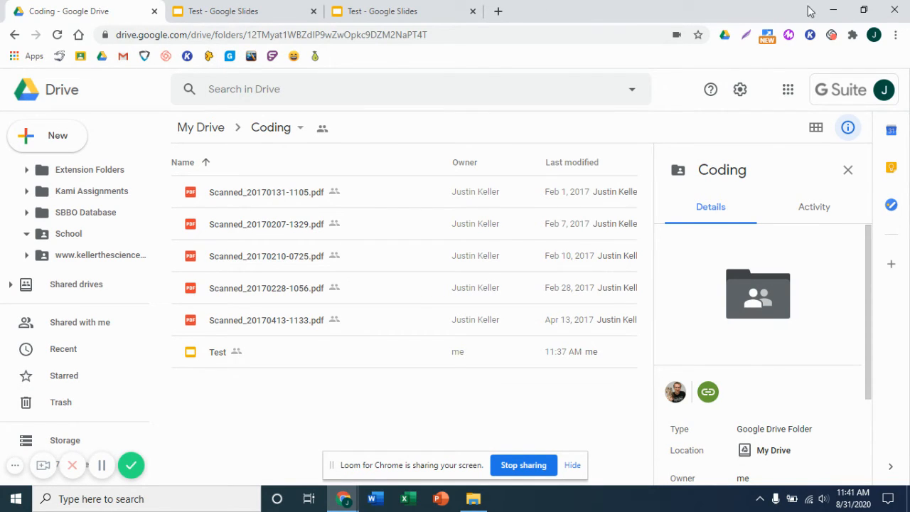
Step: Check the topic list in the How to Use Google Drive presentation and return to the Coding folder in Drive
{"action": "left_click", "coordinate": [833, 10]}
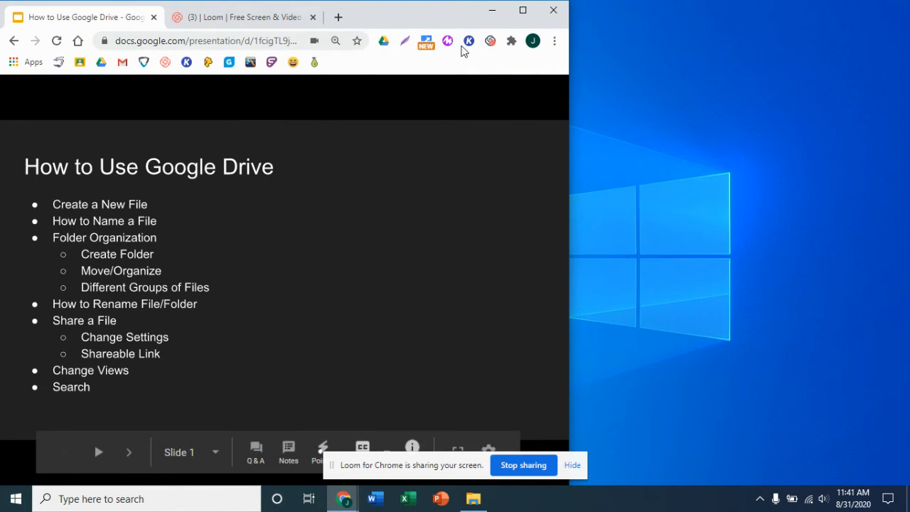
{"action": "mouse_move", "coordinate": [343, 498]}
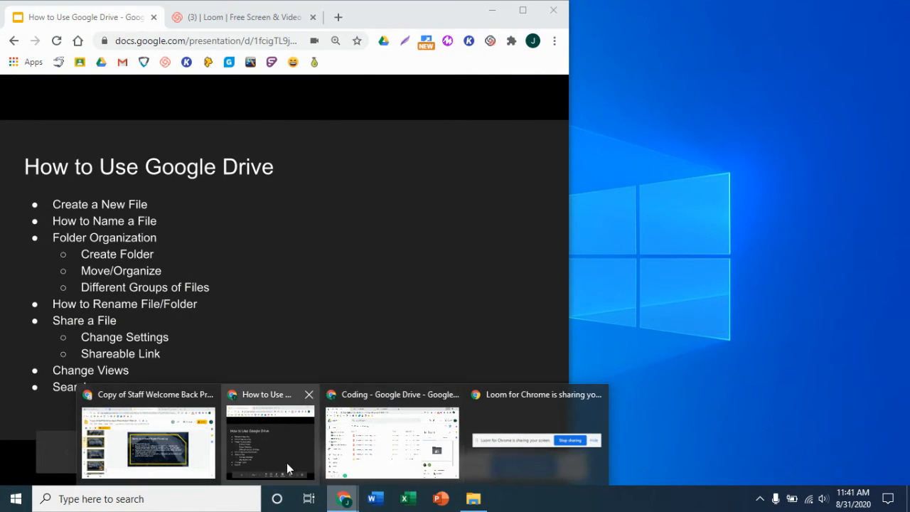
{"action": "mouse_move", "coordinate": [256, 457]}
{"action": "left_click", "coordinate": [392, 442]}
Step: Collapse the My Drive folder tree and open the files shared with this account
{"action": "scroll", "coordinate": [112, 331], "scroll_direction": "up", "scroll_amount": 5}
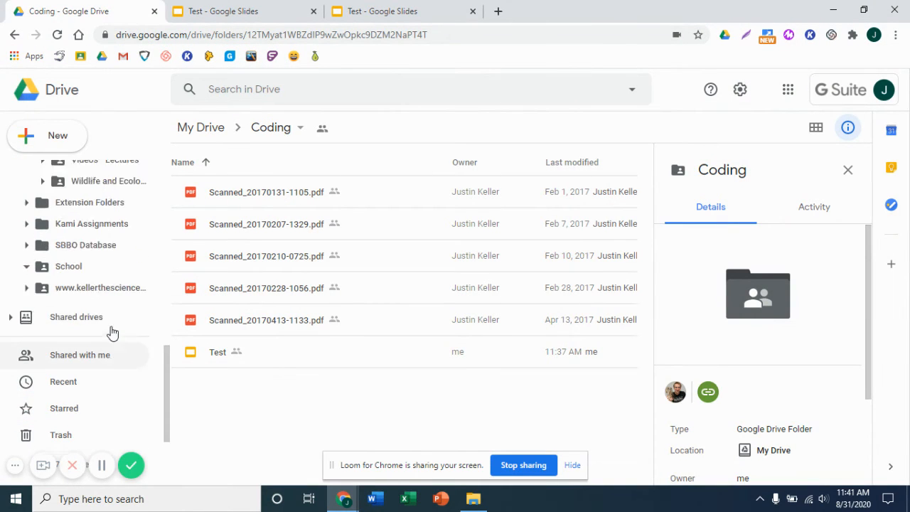
{"action": "scroll", "coordinate": [39, 254], "scroll_direction": "up", "scroll_amount": 3}
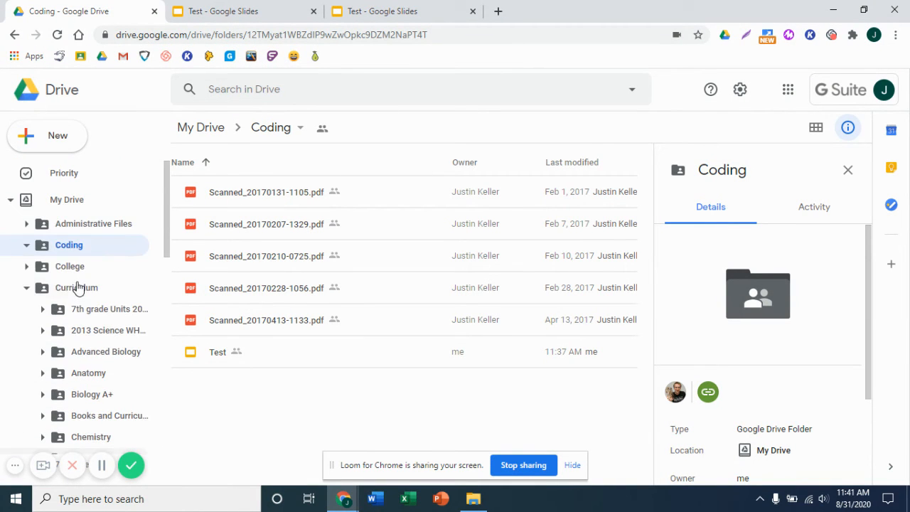
{"action": "left_click", "coordinate": [11, 200]}
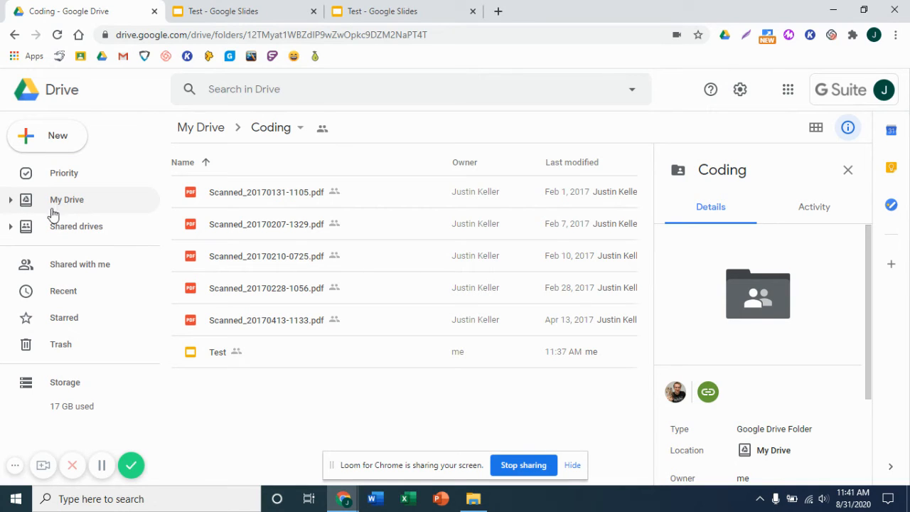
{"action": "left_click", "coordinate": [99, 268]}
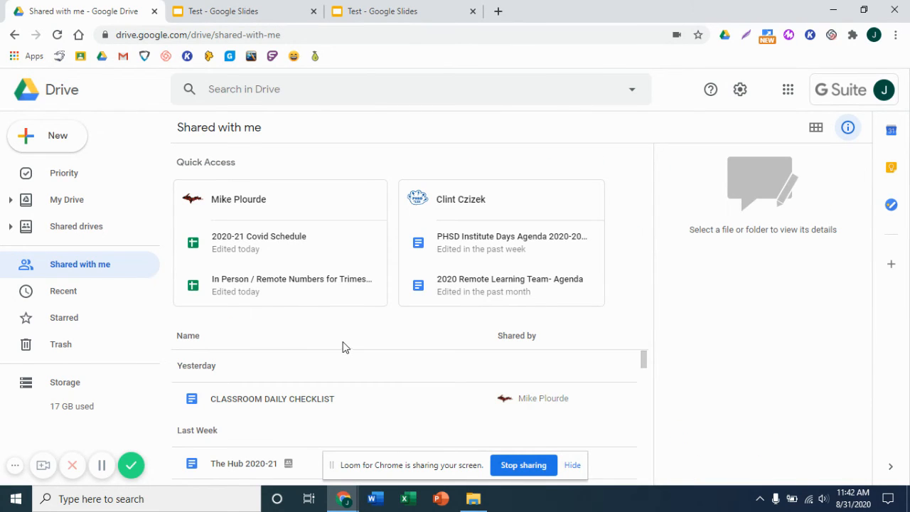
Step: Add a shortcut to the shared CLASSROOM DAILY CHECKLIST document in My Drive
{"action": "left_click", "coordinate": [277, 402]}
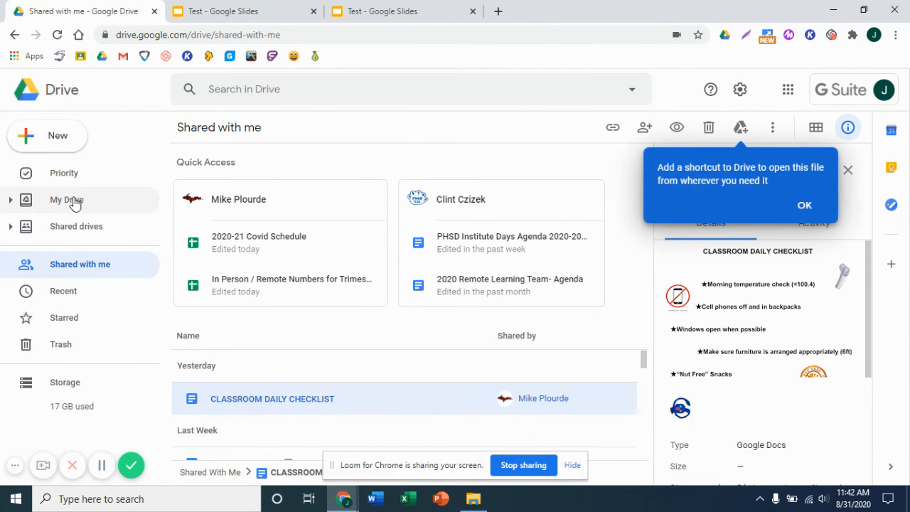
{"action": "right_click", "coordinate": [271, 401]}
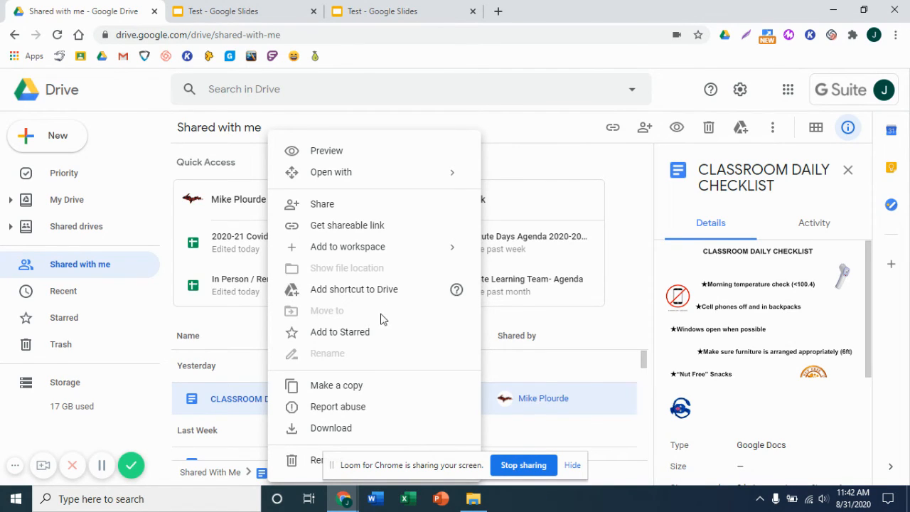
{"action": "left_click", "coordinate": [349, 290]}
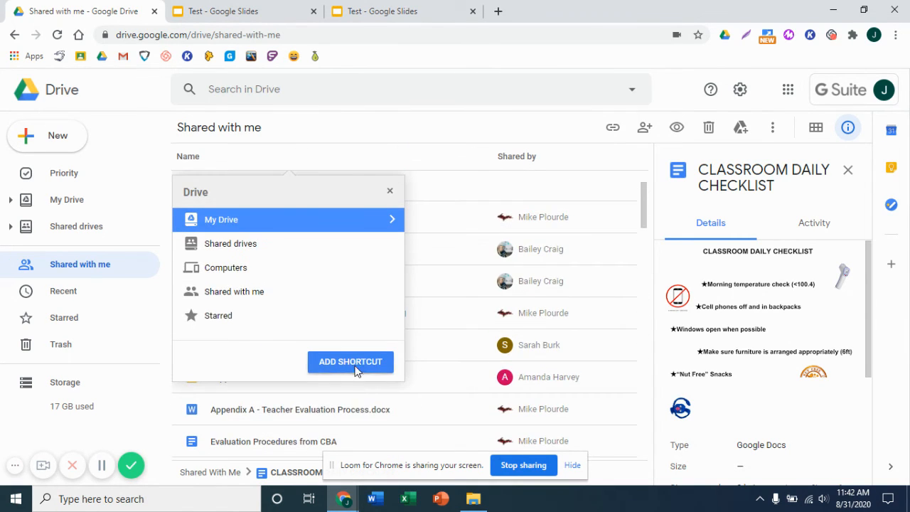
{"action": "left_click", "coordinate": [353, 362]}
Step: Look at the available actions for the shared files Flipped Classroom Breakouts and Teacher evaluation tool with scoring
{"action": "scroll", "coordinate": [320, 374], "scroll_direction": "down", "scroll_amount": 10}
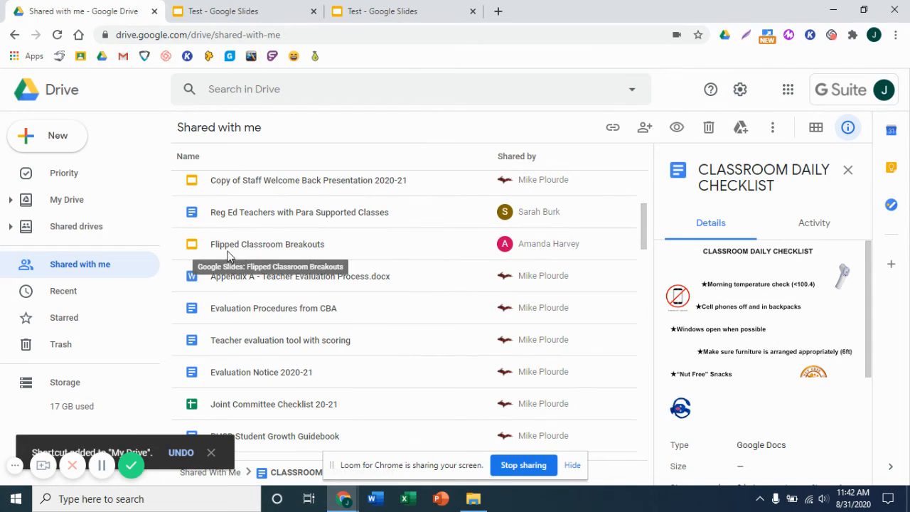
{"action": "right_click", "coordinate": [258, 249]}
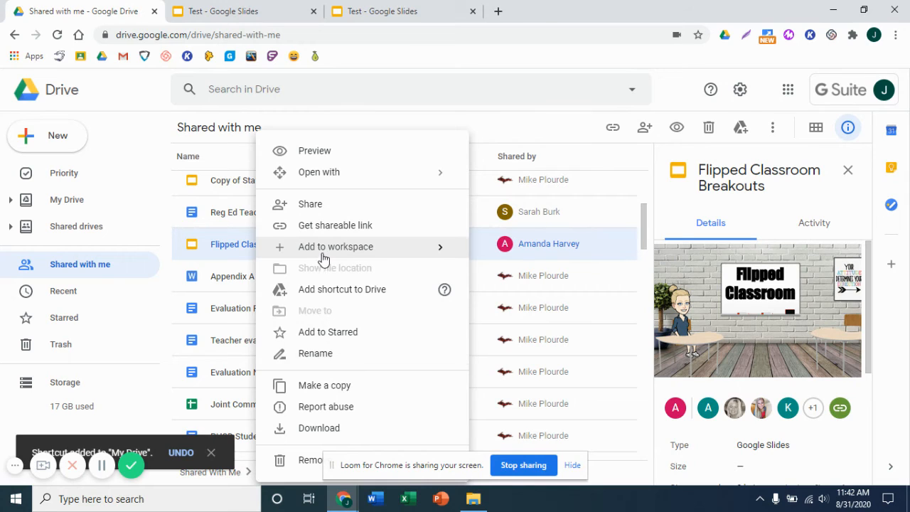
{"action": "mouse_move", "coordinate": [326, 254]}
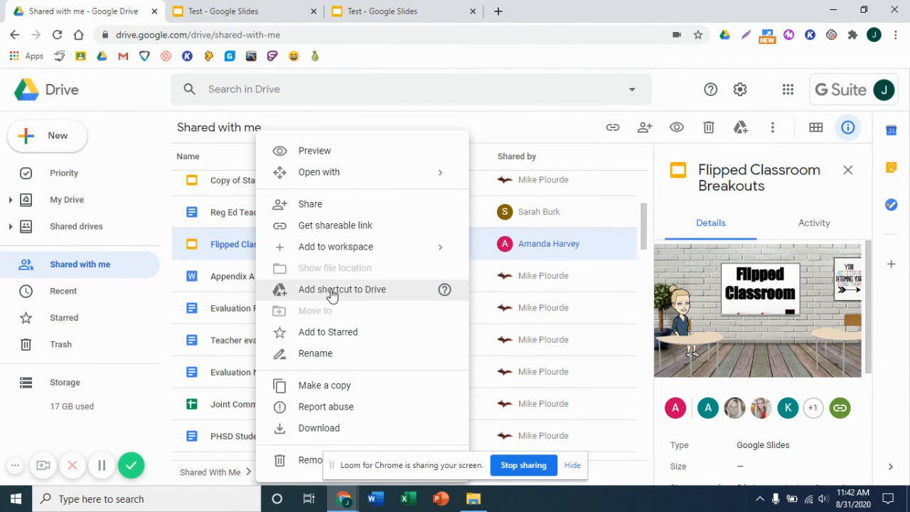
{"action": "left_click", "coordinate": [240, 341]}
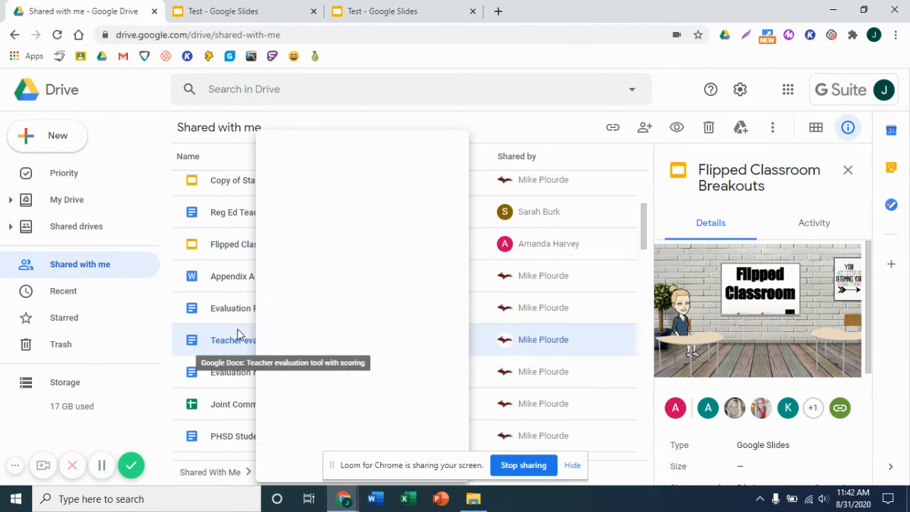
{"action": "right_click", "coordinate": [245, 353]}
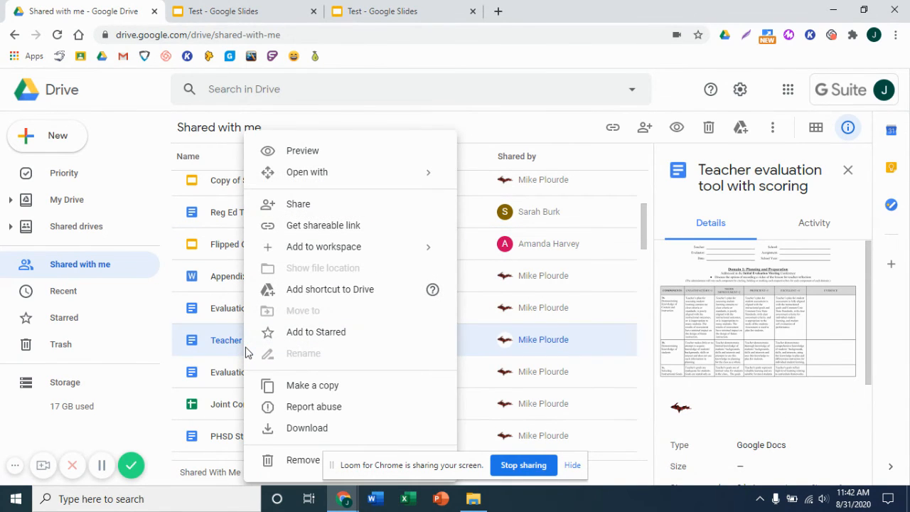
Step: Move the CLASSROOM DAILY CHECKLIST shortcut from My Drive into the shared Administrative Files folder and dismiss the notification
{"action": "left_click", "coordinate": [69, 200]}
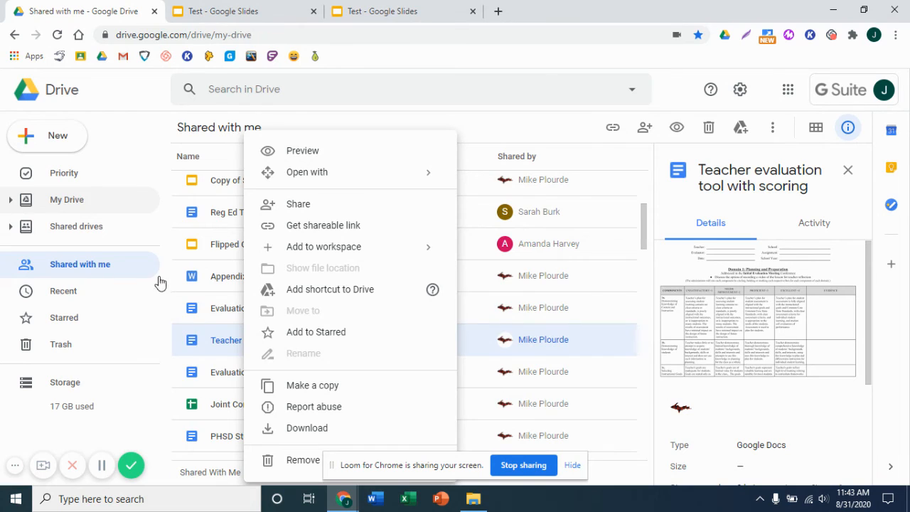
{"action": "scroll", "coordinate": [339, 306], "scroll_direction": "down", "scroll_amount": 3}
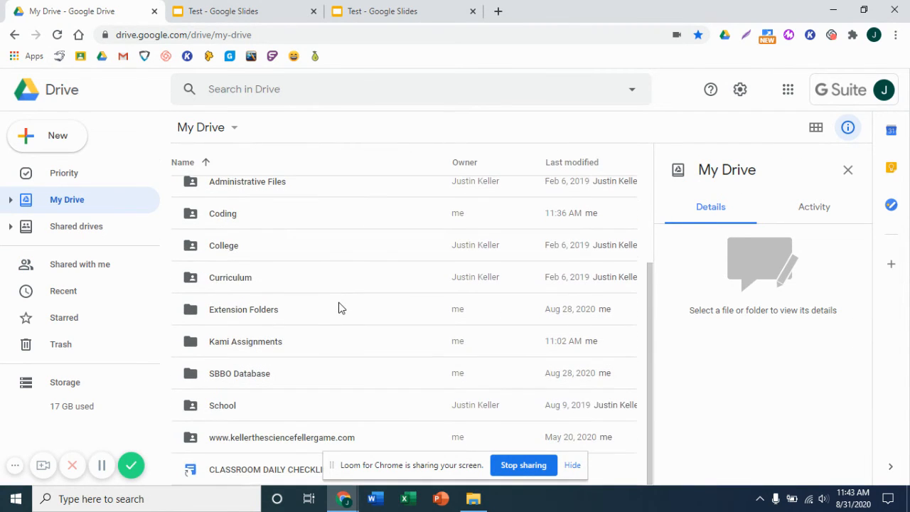
{"action": "left_click_drag", "start_coordinate": [276, 472], "coordinate": [251, 223]}
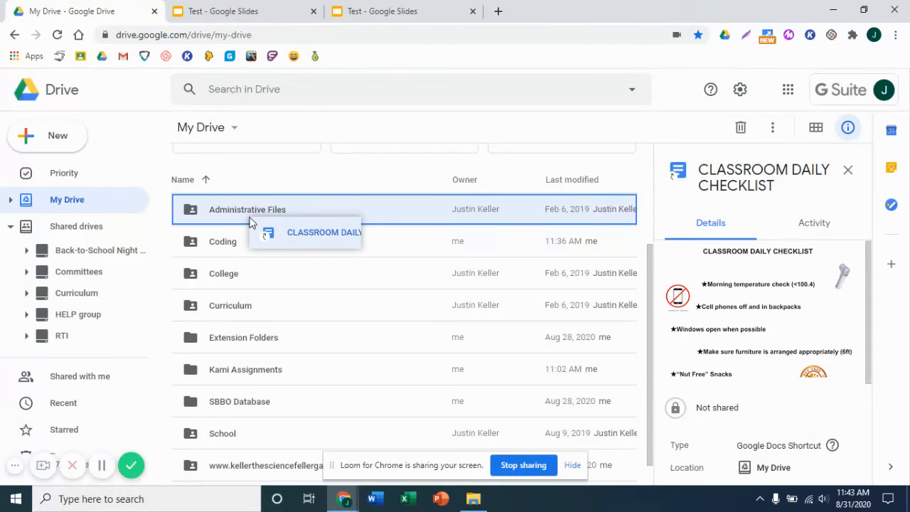
{"action": "left_click_drag", "start_coordinate": [250, 222], "coordinate": [250, 222]}
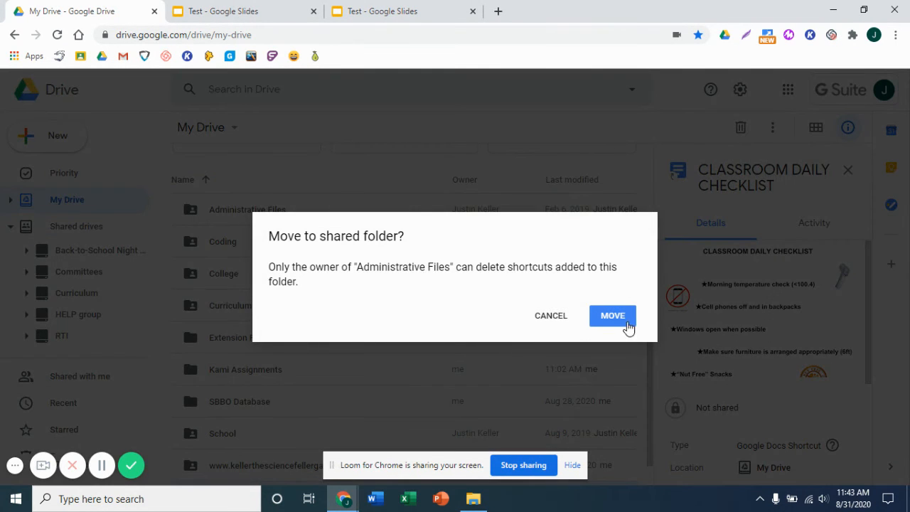
{"action": "left_click", "coordinate": [628, 324]}
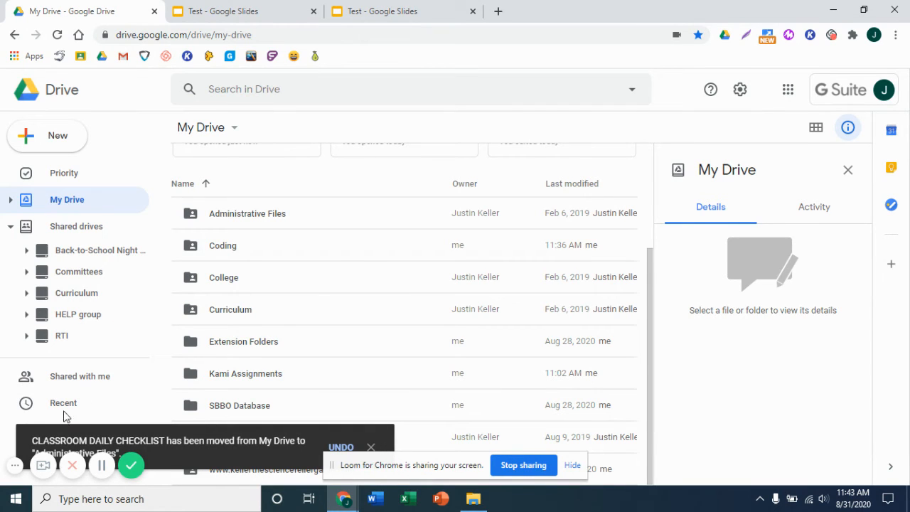
{"action": "left_click", "coordinate": [376, 448]}
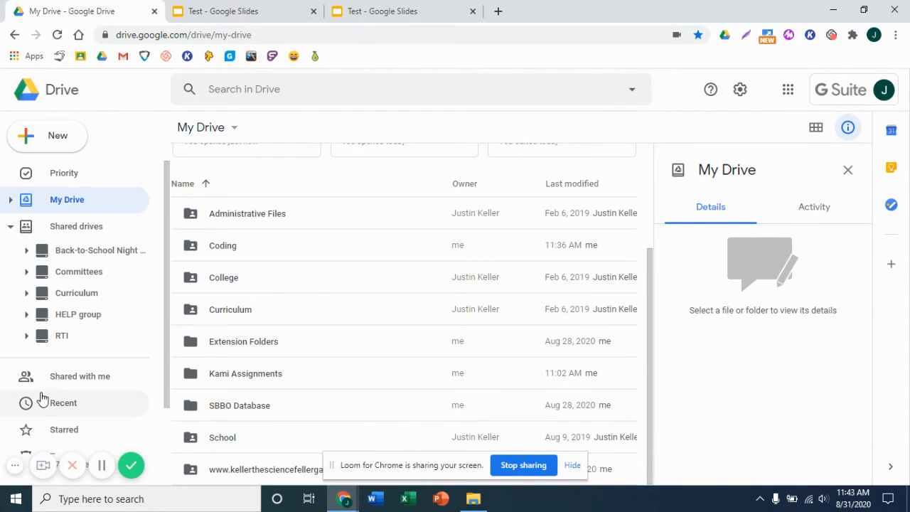
Step: Open the list of recently used files
{"action": "scroll", "coordinate": [61, 398], "scroll_direction": "down", "scroll_amount": 1}
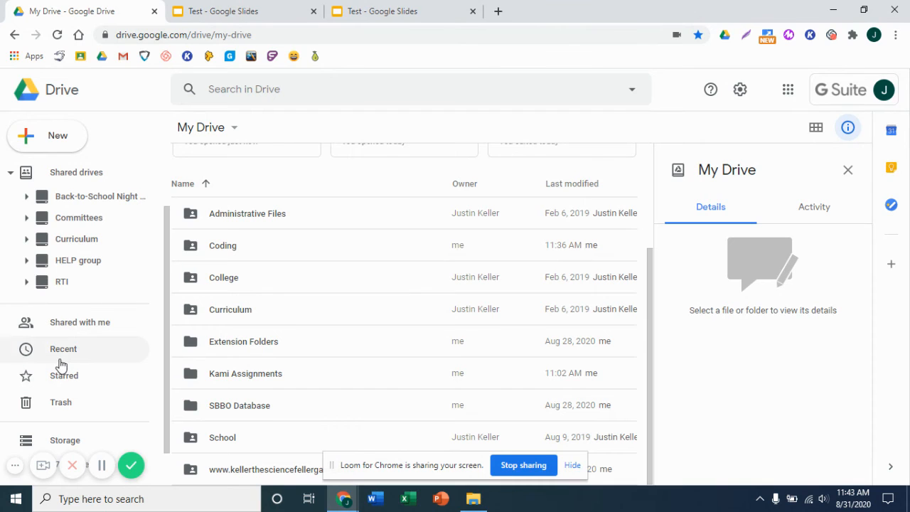
{"action": "left_click", "coordinate": [100, 380]}
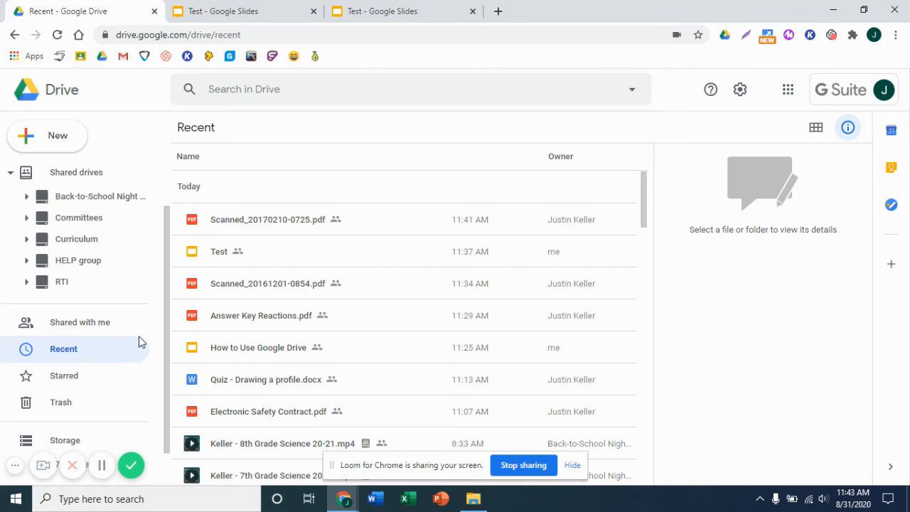
{"action": "scroll", "coordinate": [100, 278], "scroll_direction": "up", "scroll_amount": 1}
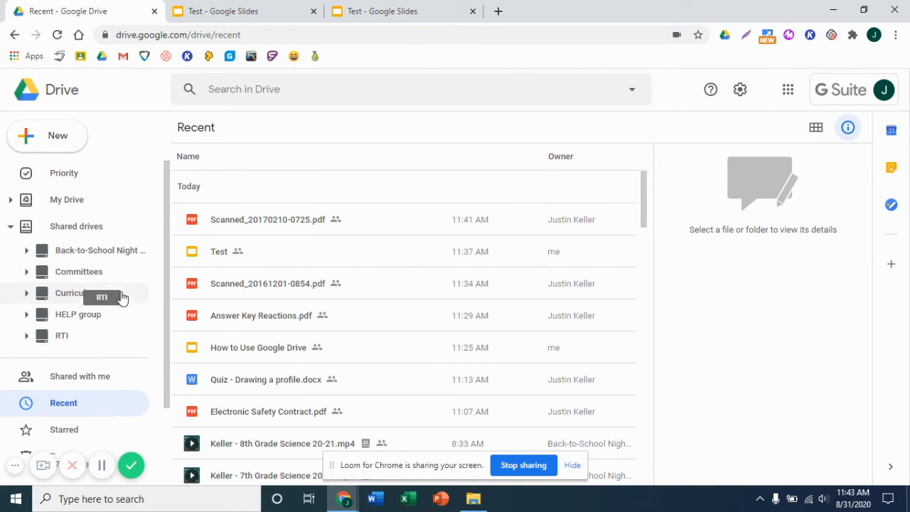
Step: Open the Coding folder in My Drive
{"action": "left_click", "coordinate": [291, 234]}
{"action": "left_click", "coordinate": [62, 200]}
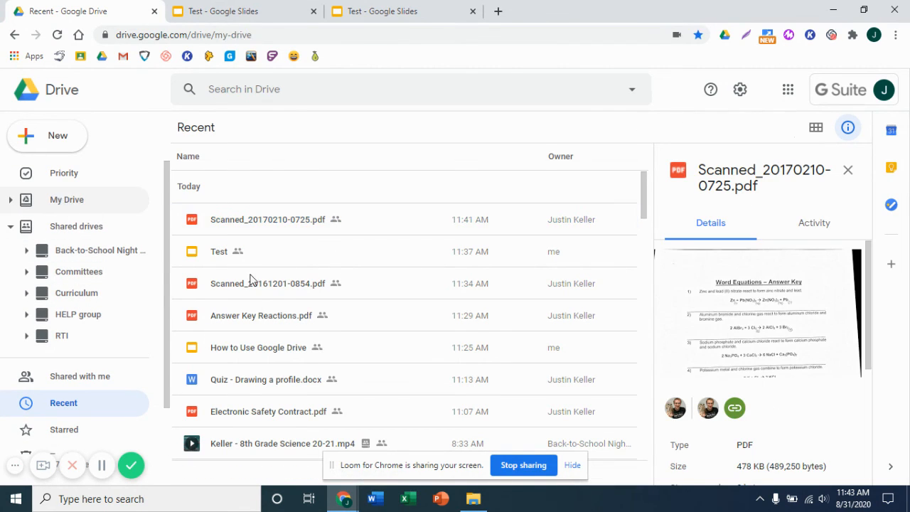
{"action": "scroll", "coordinate": [302, 303], "scroll_direction": "down", "scroll_amount": 2}
{"action": "left_click", "coordinate": [233, 264]}
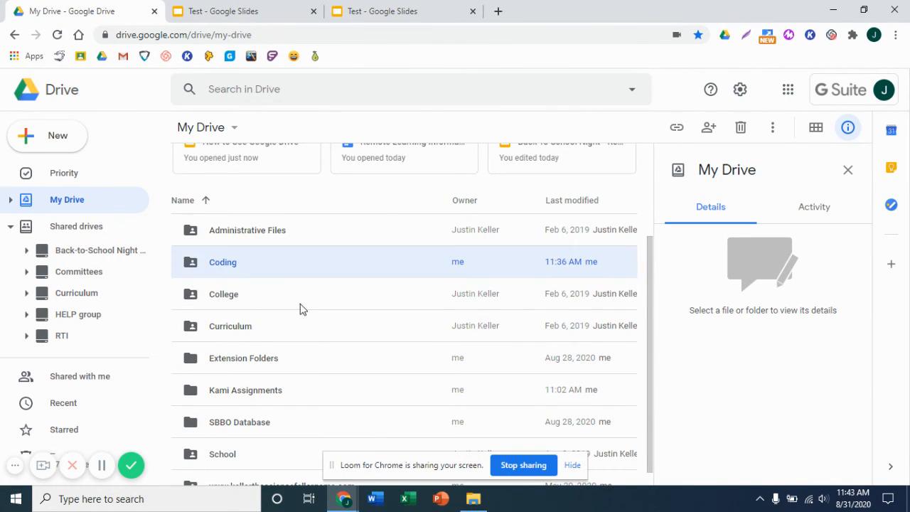
{"action": "key", "text": "Return"}
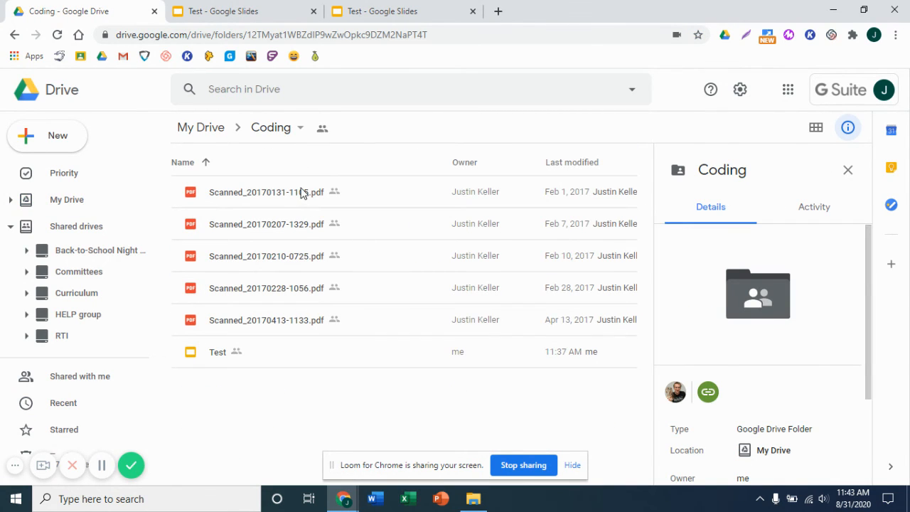
Step: Hide the details pane and add Scanned_20170131-1105.pdf in the Coding folder to Starred
{"action": "left_click", "coordinate": [302, 193]}
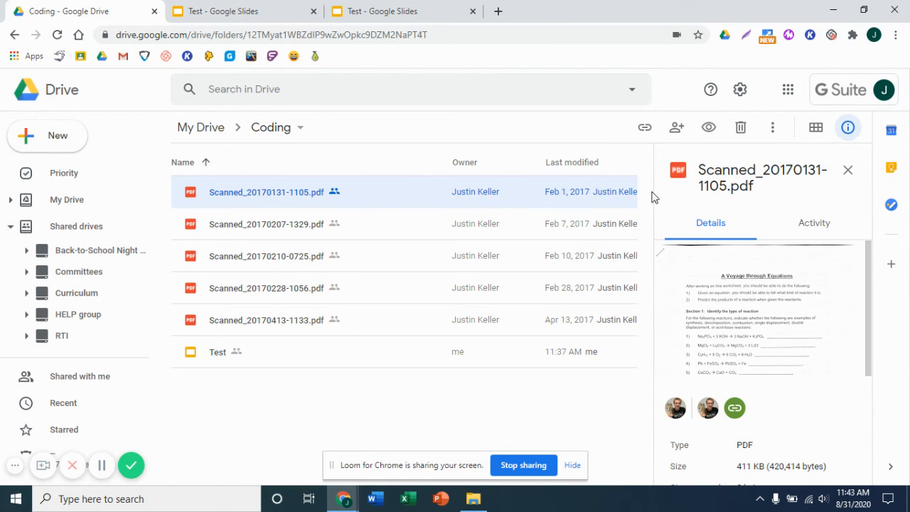
{"action": "left_click", "coordinate": [847, 128]}
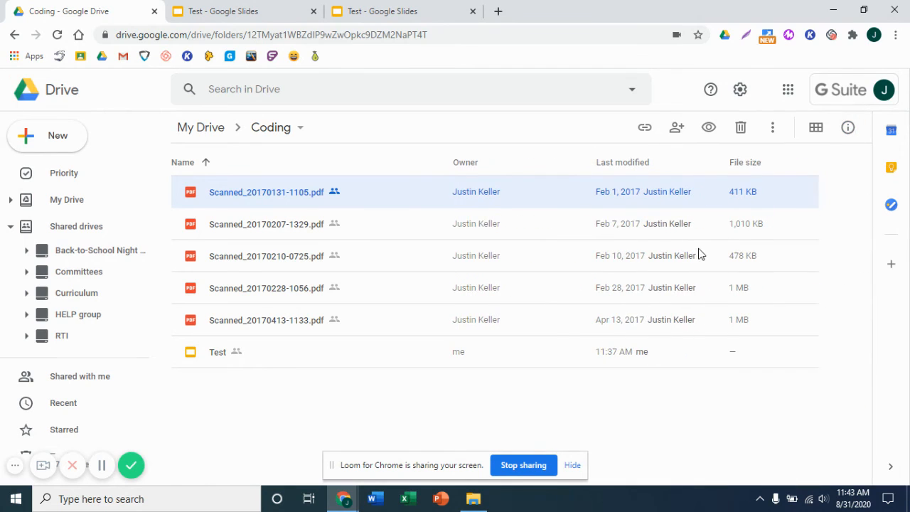
{"action": "right_click", "coordinate": [319, 195]}
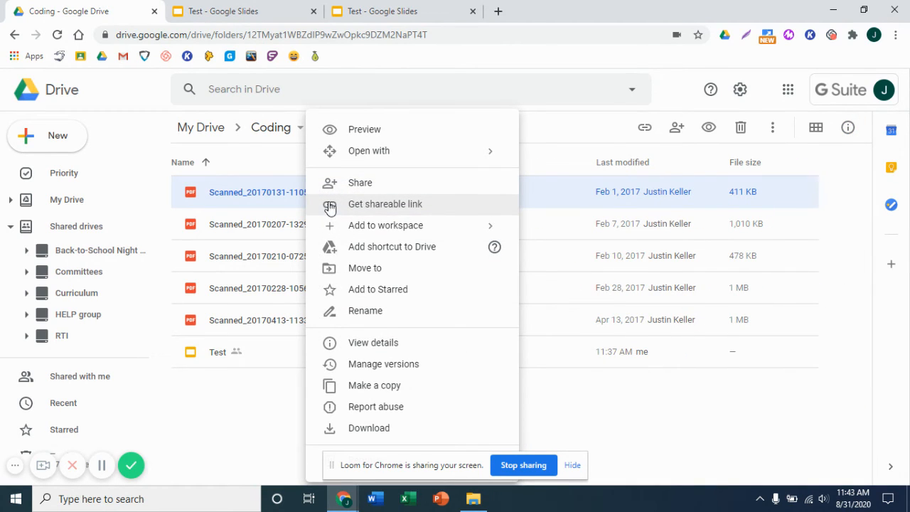
{"action": "left_click", "coordinate": [368, 298]}
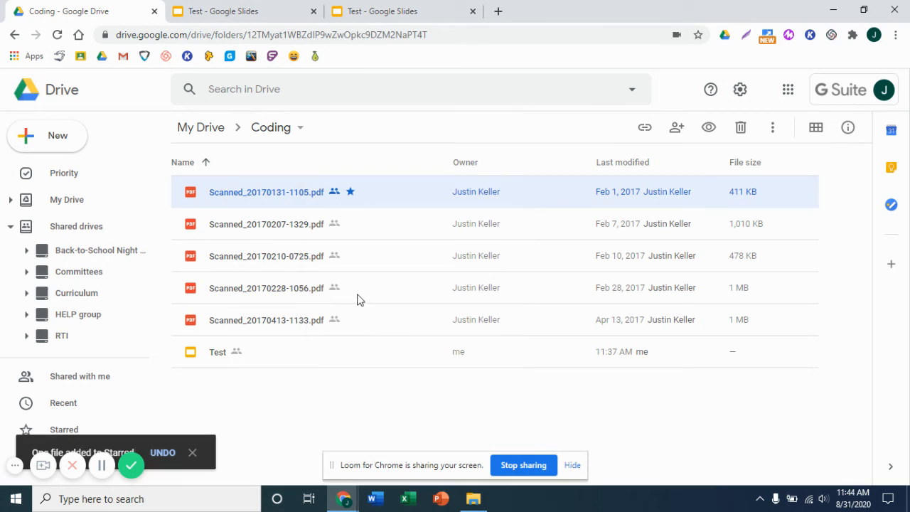
Step: Add the Test presentation to Starred and open the list of starred files
{"action": "left_click", "coordinate": [268, 355]}
{"action": "right_click", "coordinate": [277, 361]}
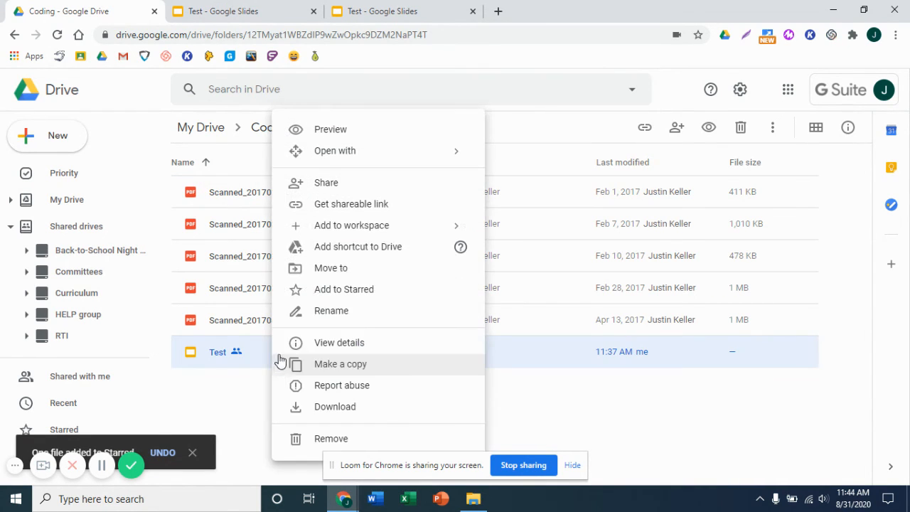
{"action": "left_click", "coordinate": [351, 298]}
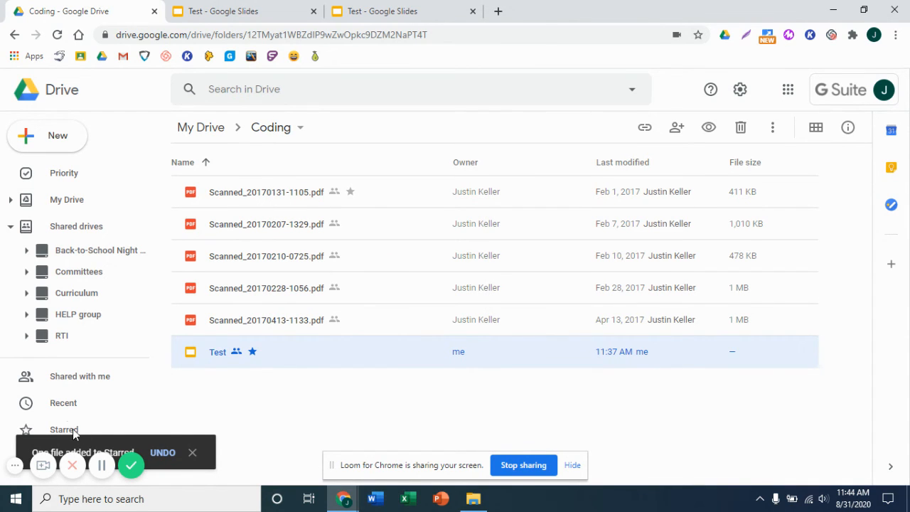
{"action": "scroll", "coordinate": [75, 412], "scroll_direction": "down", "scroll_amount": 1}
{"action": "left_click", "coordinate": [55, 384]}
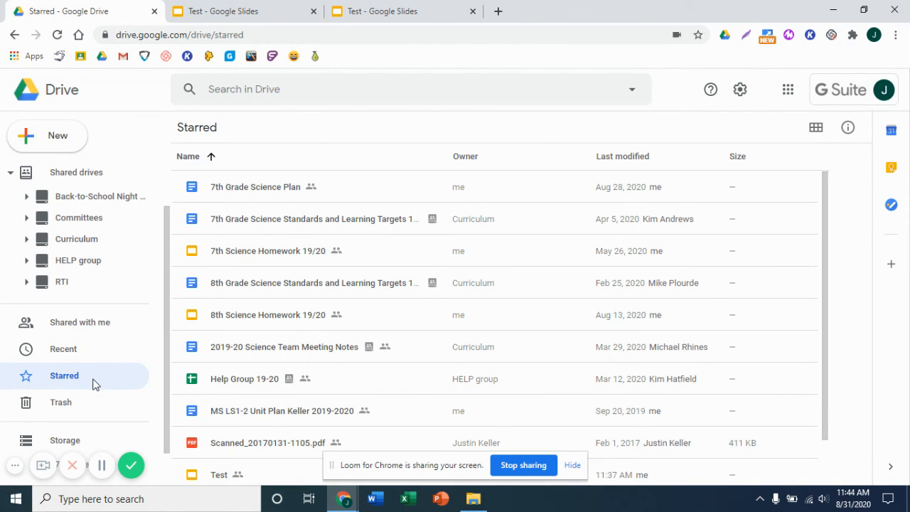
Step: Look at the actions available for the deleted Letter.docx in the trash, and collapse the list of shared drives
{"action": "left_click", "coordinate": [63, 406]}
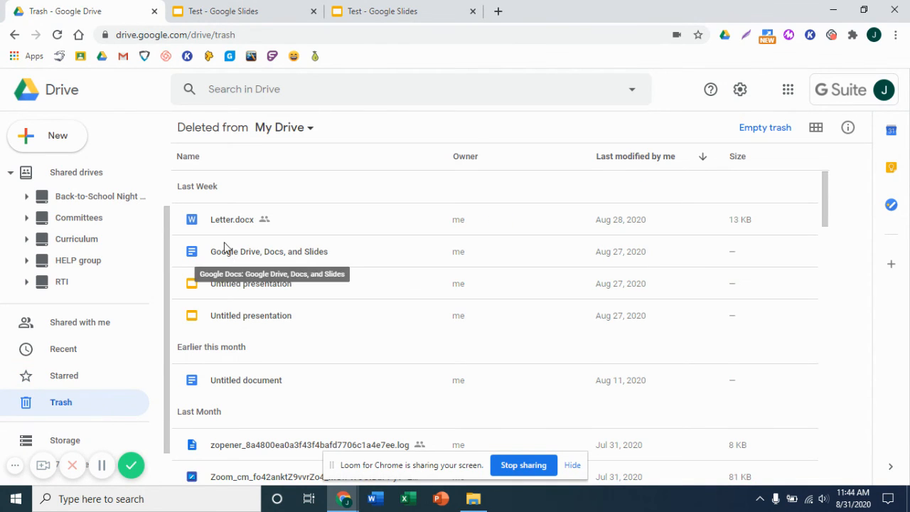
{"action": "right_click", "coordinate": [237, 221]}
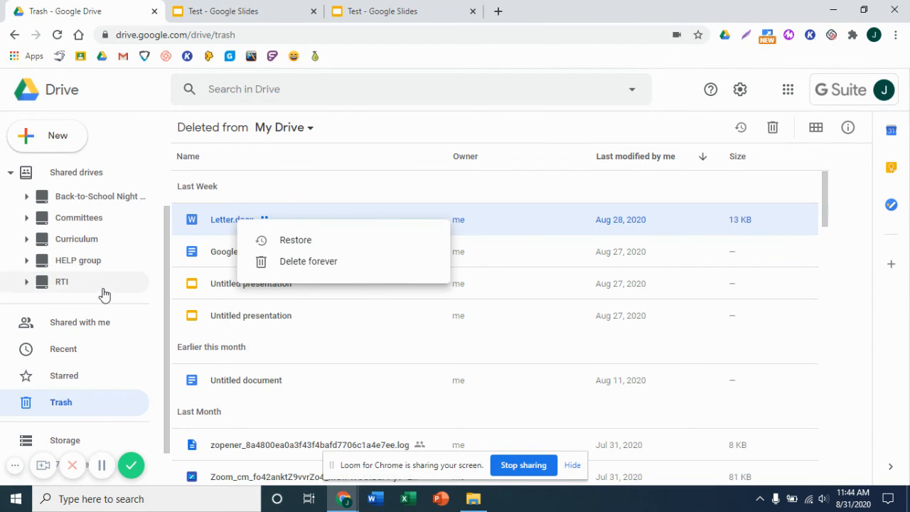
{"action": "left_click", "coordinate": [92, 406]}
{"action": "scroll", "coordinate": [105, 336], "scroll_direction": "up", "scroll_amount": 2}
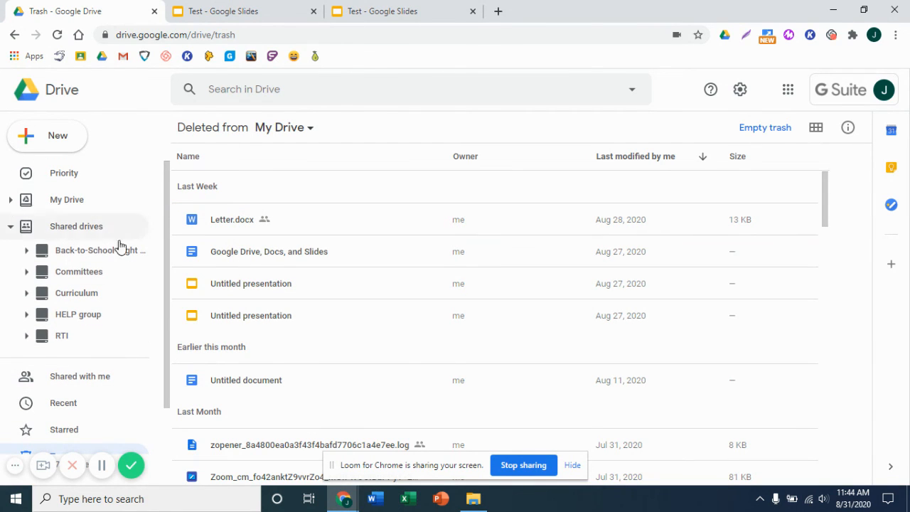
{"action": "left_click", "coordinate": [11, 226]}
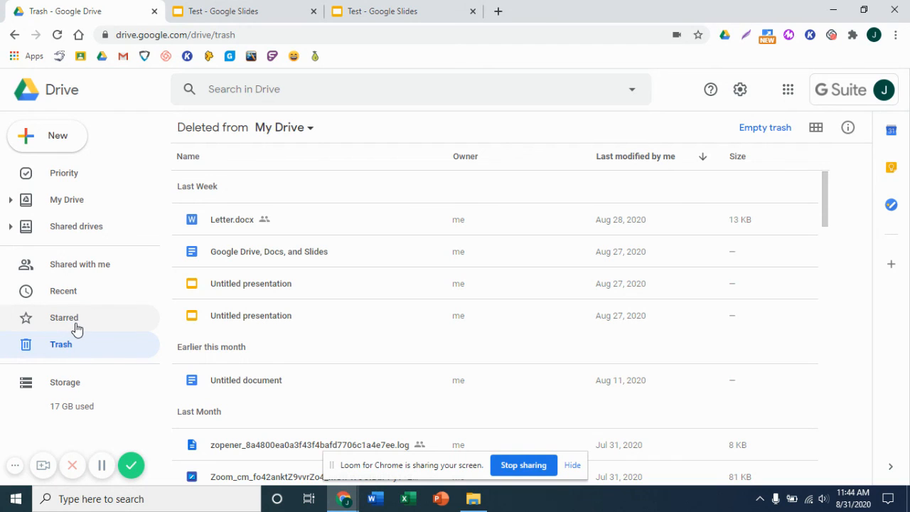
Step: Search Drive for "test plate tectonics" and open the second suggested form, Test (Modified): Earth Structure and Plate Tectonics
{"action": "left_click", "coordinate": [278, 87]}
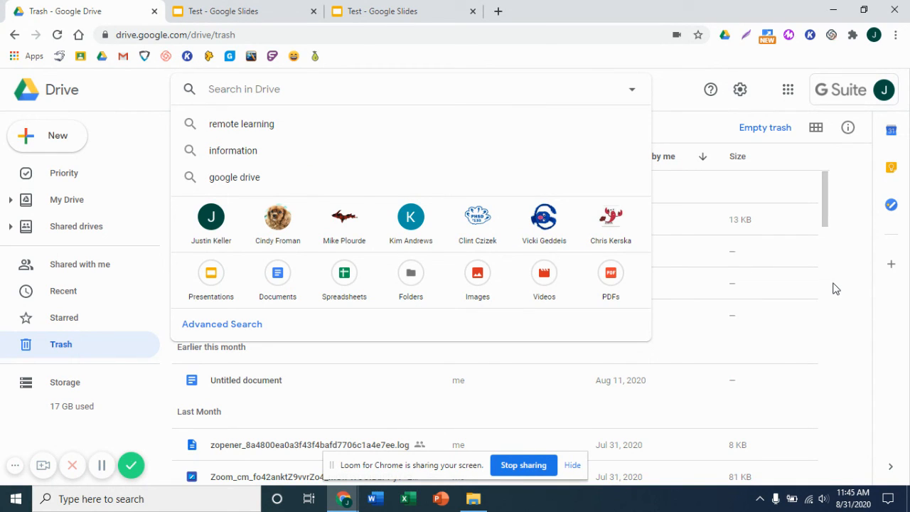
{"action": "type", "text": "test"}
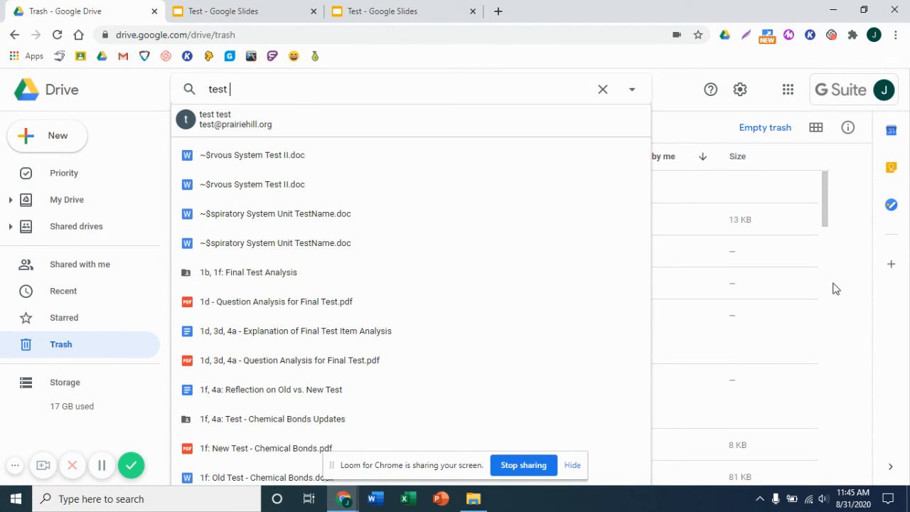
{"action": "type", "text": "plate tect"}
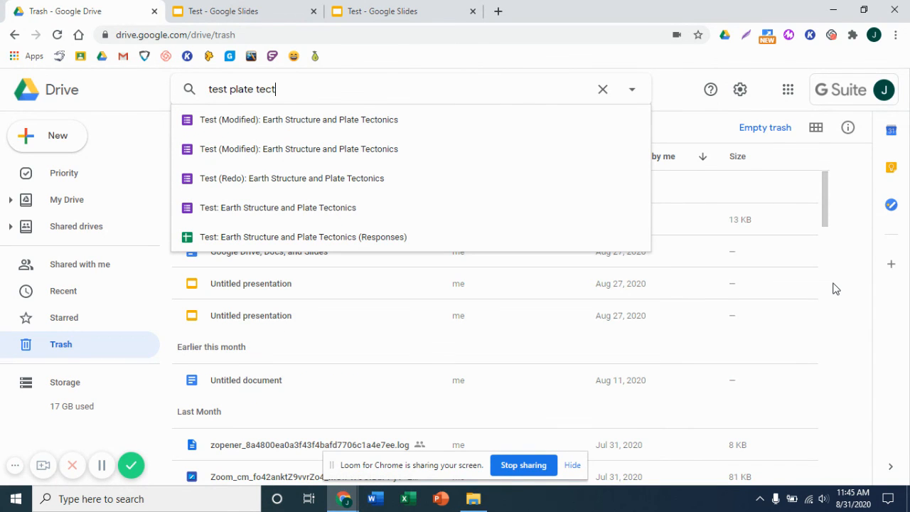
{"action": "type", "text": "onics"}
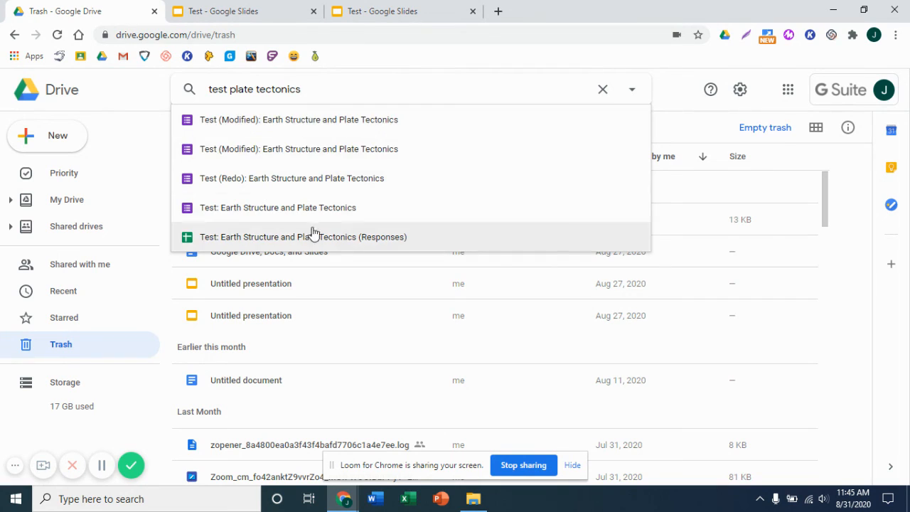
{"action": "left_click", "coordinate": [336, 149]}
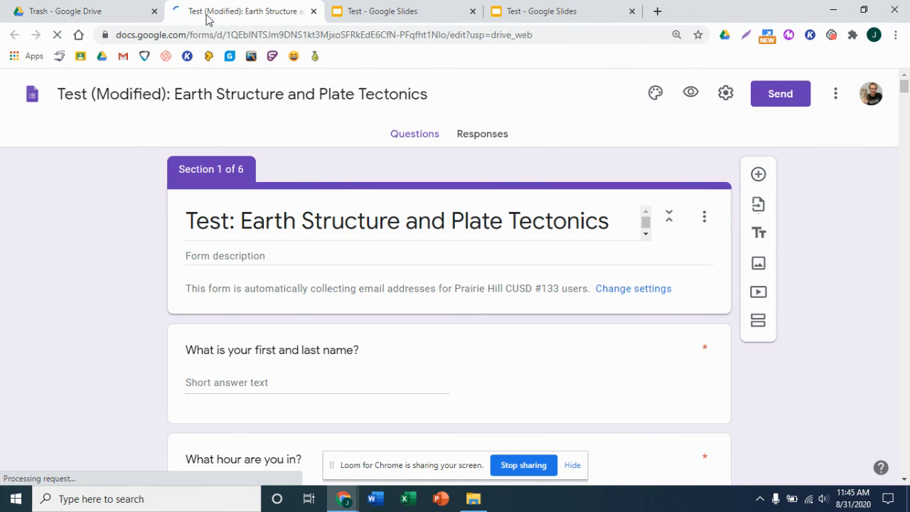
Step: Return to the Drive tab and try to run the existing "test plate tectonics" query as a full search
{"action": "left_click", "coordinate": [90, 18]}
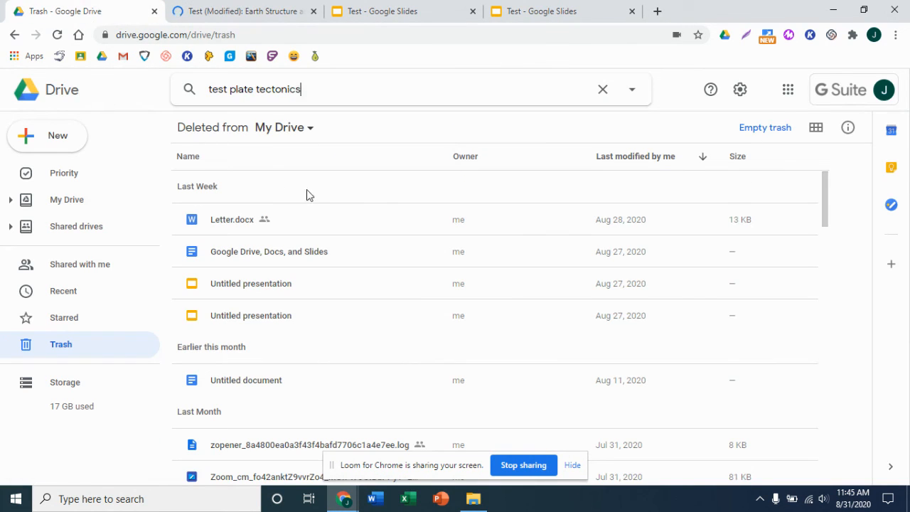
{"action": "left_click", "coordinate": [327, 96]}
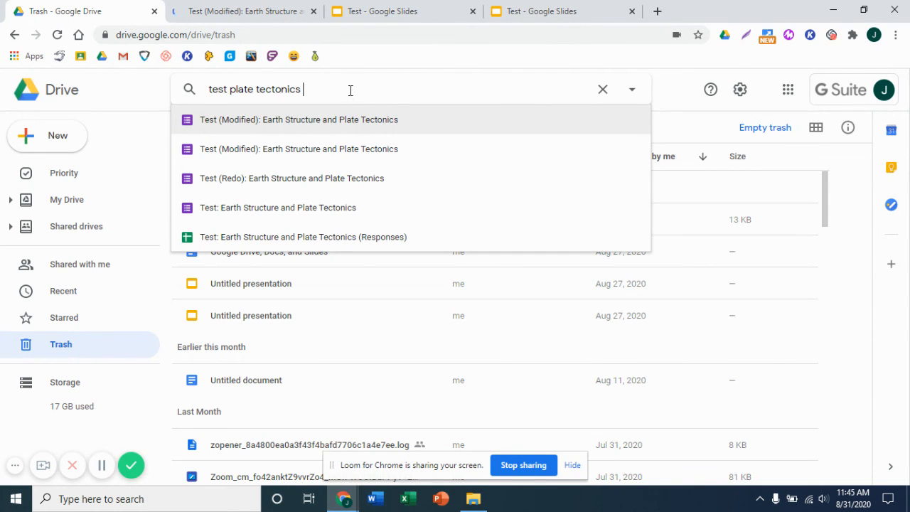
{"action": "key", "text": "Return"}
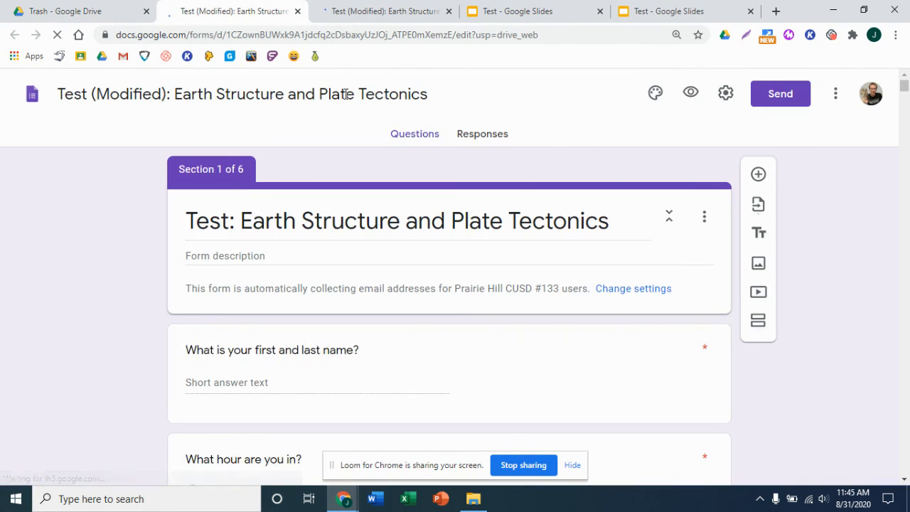
{"action": "left_click", "coordinate": [119, 16]}
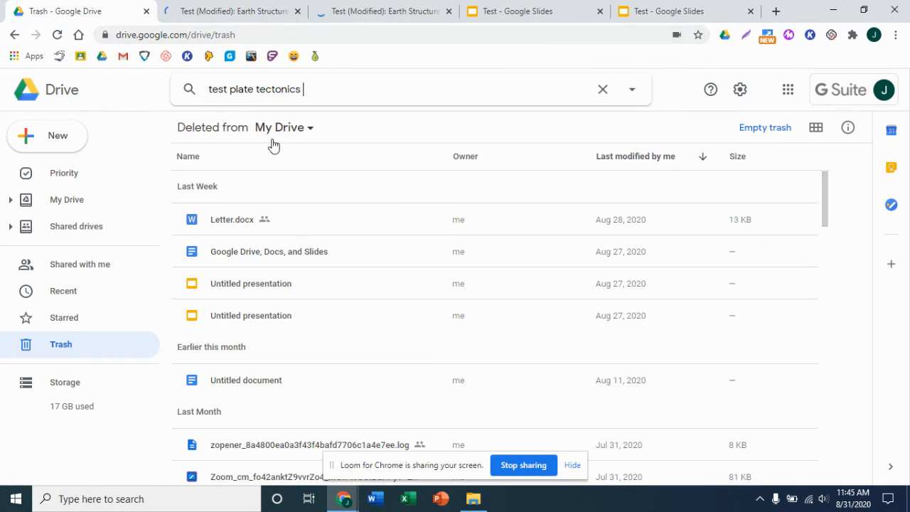
Step: Run the full search for "test plate tectonics" across Drive and look through the list of results
{"action": "left_click_drag", "start_coordinate": [309, 90], "coordinate": [187, 100]}
{"action": "left_click", "coordinate": [324, 89]}
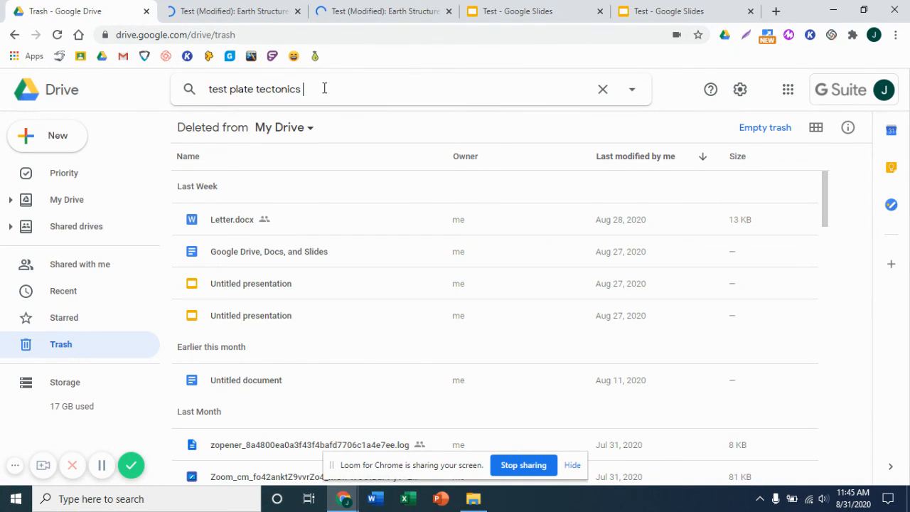
{"action": "key", "text": "BackSpace"}
{"action": "key", "text": "BackSpace"}
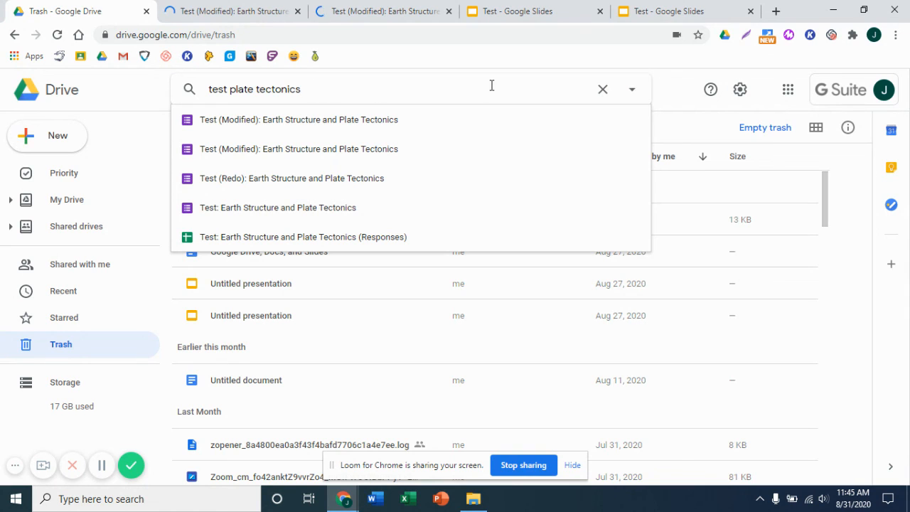
{"action": "left_click", "coordinate": [188, 91]}
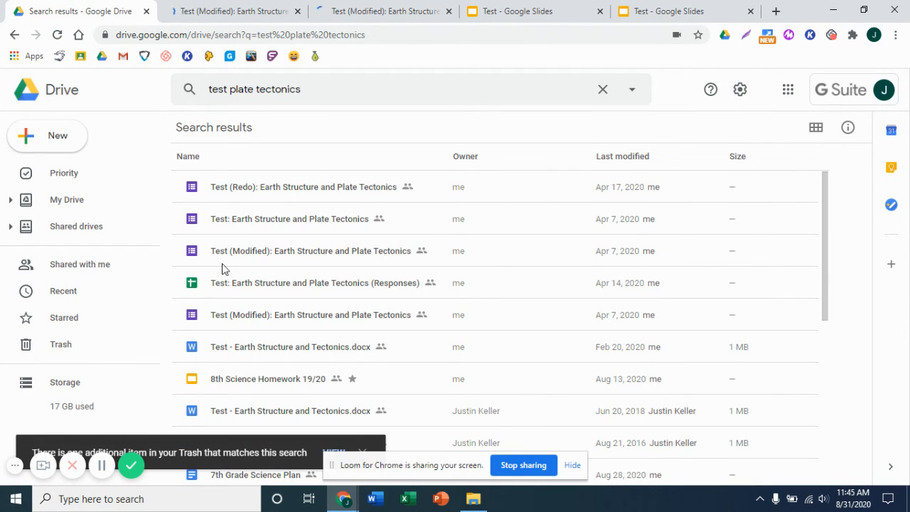
{"action": "scroll", "coordinate": [299, 253], "scroll_direction": "down", "scroll_amount": 6}
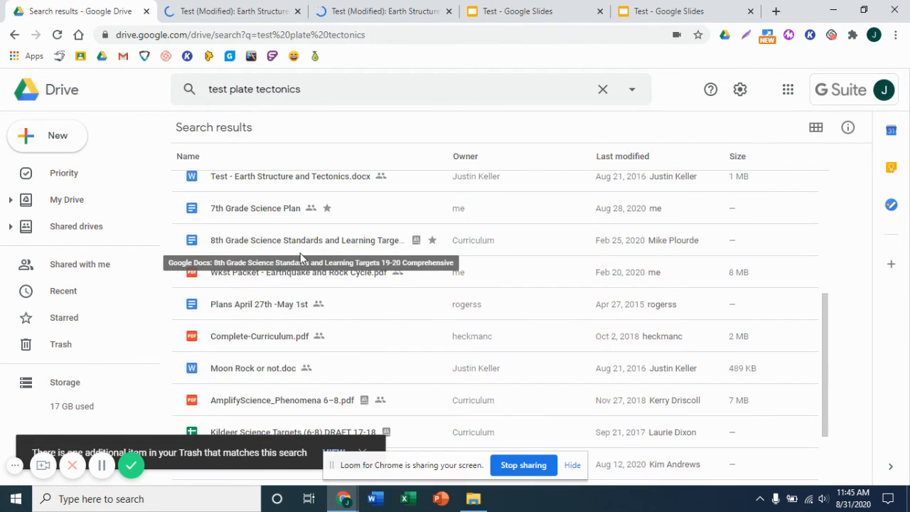
{"action": "scroll", "coordinate": [312, 254], "scroll_direction": "down", "scroll_amount": 3}
{"action": "scroll", "coordinate": [360, 257], "scroll_direction": "up", "scroll_amount": 9}
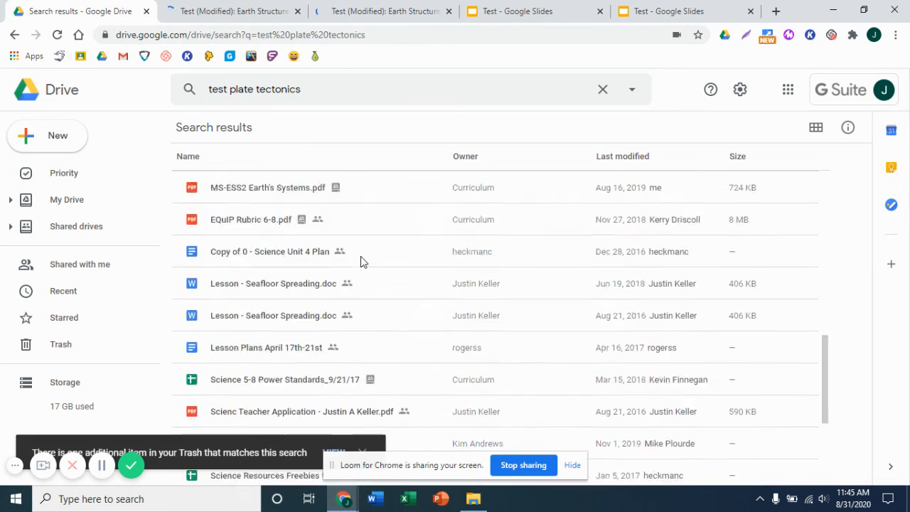